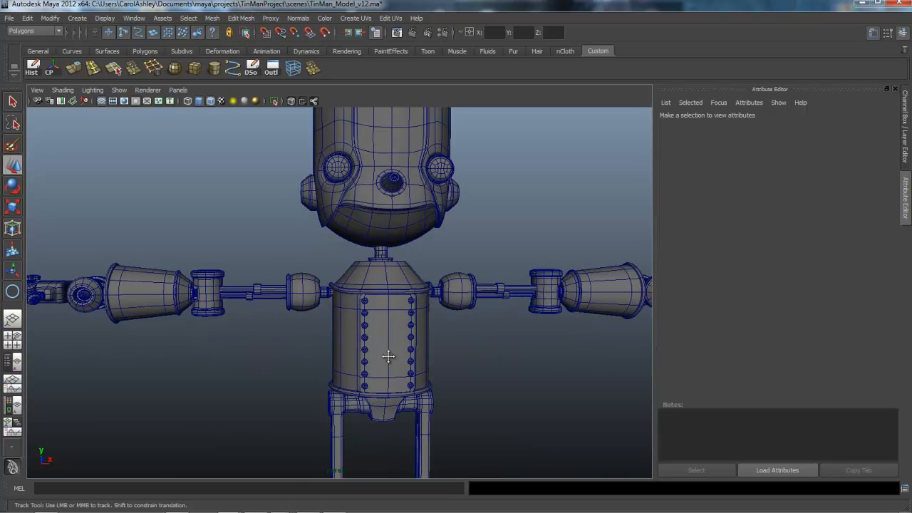
Step: Examine the robot model in perspective and the funnel hat reference behind it in the front view
{"action": "right_click_drag", "start_coordinate": [347, 276], "coordinate": [359, 320], "text": "alt"}
{"action": "left_click_drag", "start_coordinate": [371, 311], "coordinate": [429, 313], "text": "alt"}
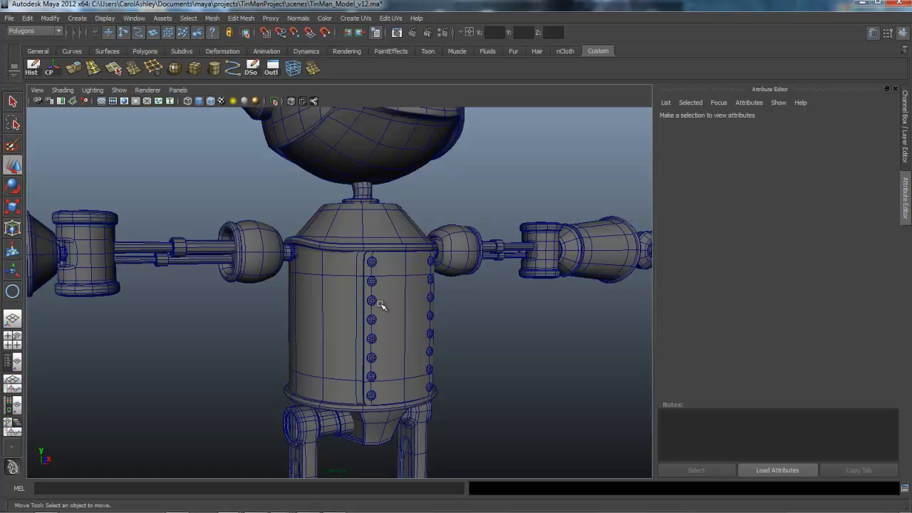
{"action": "right_click_drag", "start_coordinate": [461, 348], "coordinate": [369, 339], "text": "alt"}
{"action": "middle_click_drag", "start_coordinate": [392, 334], "coordinate": [400, 370], "text": "alt"}
{"action": "right_click_drag", "start_coordinate": [485, 372], "coordinate": [342, 335], "text": "alt"}
{"action": "middle_click_drag", "start_coordinate": [352, 312], "coordinate": [353, 315], "text": "alt"}
{"action": "left_click_drag", "start_coordinate": [353, 315], "coordinate": [316, 360], "text": "alt"}
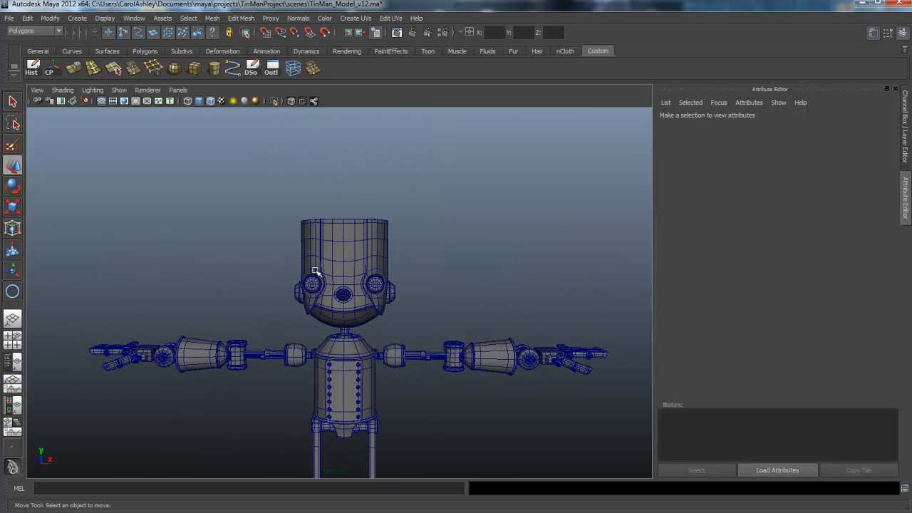
{"action": "key", "text": "space"}
{"action": "key", "text": "space"}
{"action": "middle_click_drag", "start_coordinate": [271, 381], "coordinate": [270, 361], "text": "alt"}
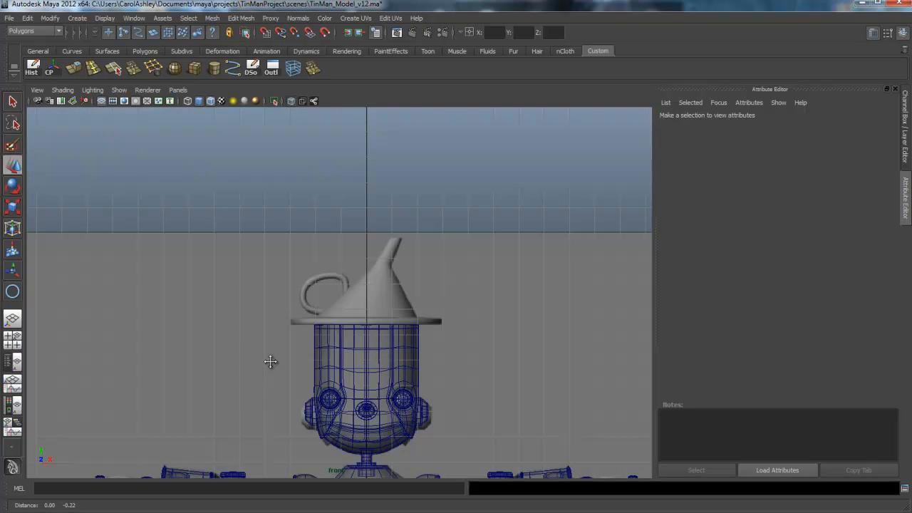
{"action": "scroll", "coordinate": [240, 335], "scroll_direction": "down", "scroll_amount": 3}
{"action": "scroll", "coordinate": [335, 264], "scroll_direction": "up", "scroll_amount": 5}
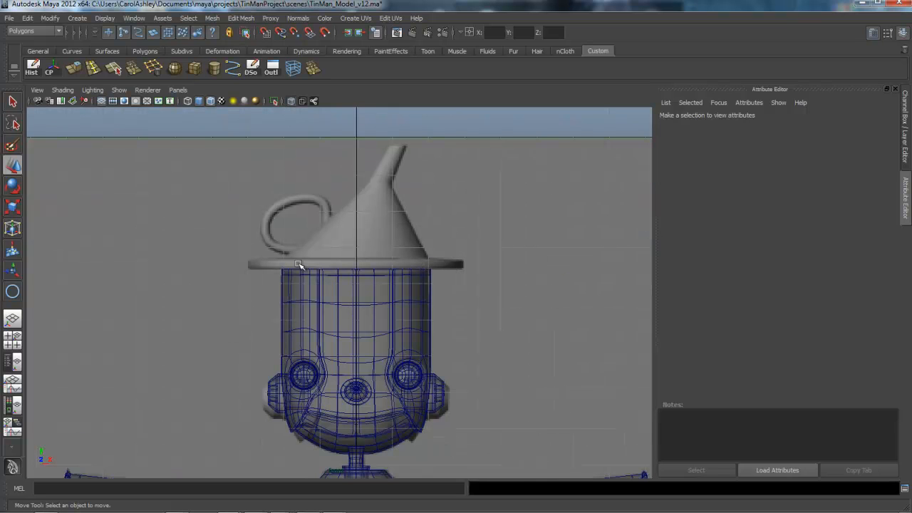
{"action": "scroll", "coordinate": [491, 328], "scroll_direction": "down", "scroll_amount": 5}
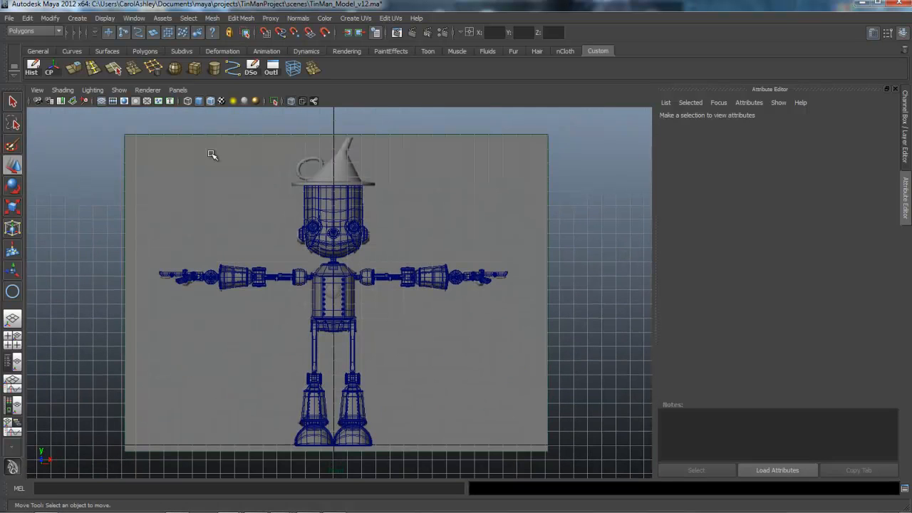
Step: Create a polygon cylinder and move it up to Y 18.5, level with the hat brim in the front reference
{"action": "left_click", "coordinate": [340, 438]}
{"action": "left_click_drag", "start_coordinate": [335, 410], "coordinate": [334, 160]}
{"action": "scroll", "coordinate": [359, 283], "scroll_direction": "up", "scroll_amount": 1}
{"action": "scroll", "coordinate": [360, 283], "scroll_direction": "up", "scroll_amount": 2}
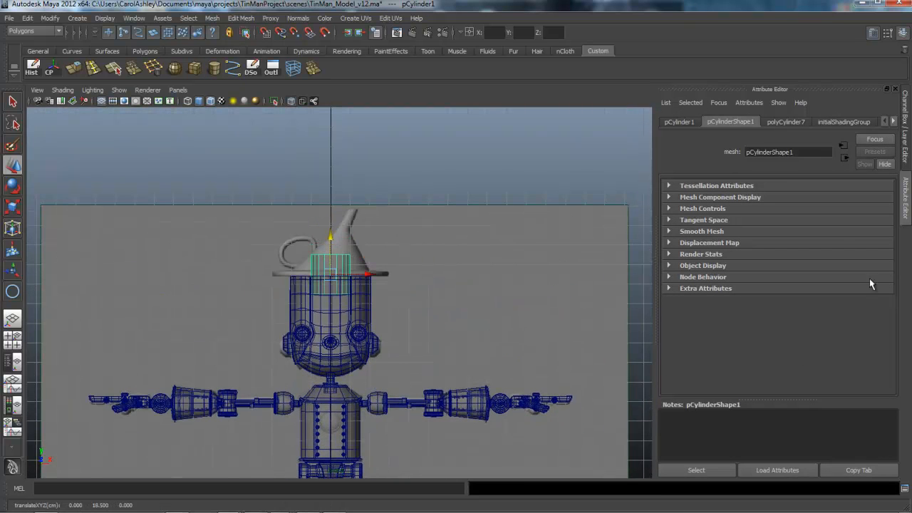
Step: Set the new cylinder's Subdivisions Axis to 12 and Subdivisions Caps to 0
{"action": "left_click", "coordinate": [907, 120]}
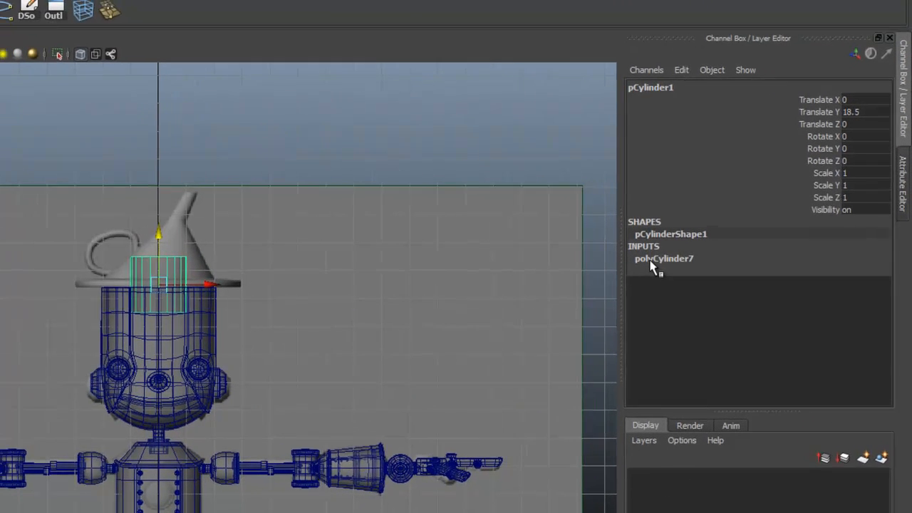
{"action": "left_click", "coordinate": [723, 255]}
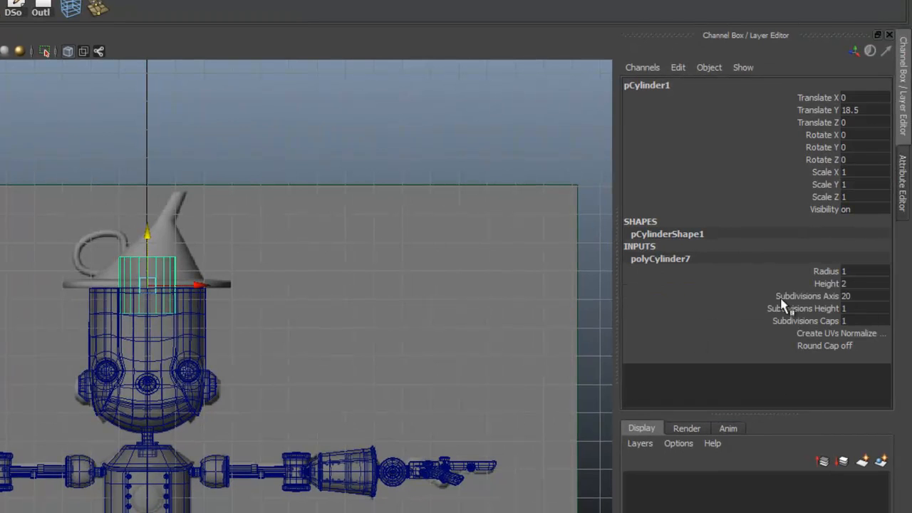
{"action": "left_click", "coordinate": [870, 296]}
{"action": "key", "text": "Return"}
{"action": "left_click", "coordinate": [860, 321]}
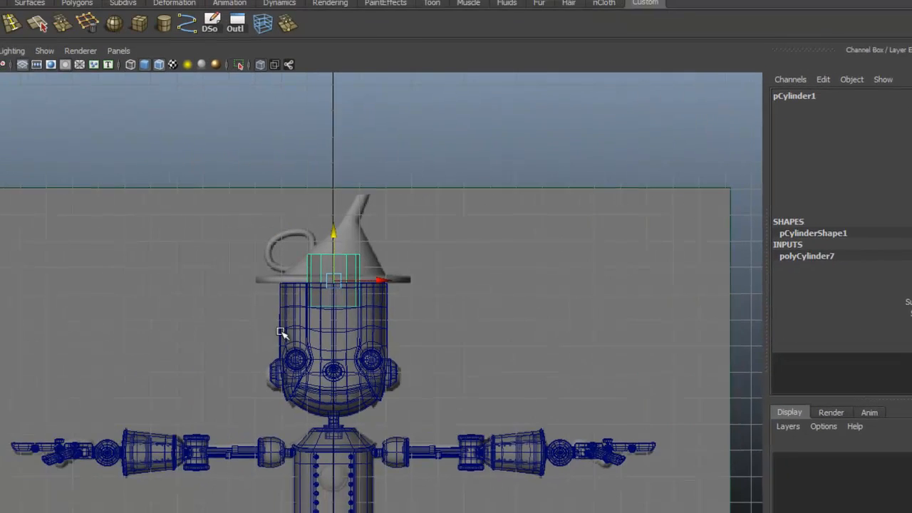
Step: Scale the cylinder to about 3.011 in X and Z and 0.145 in Y, matching the reference hat brim
{"action": "right_click_drag", "start_coordinate": [93, 346], "coordinate": [474, 340], "text": "alt"}
{"action": "key", "text": "r"}
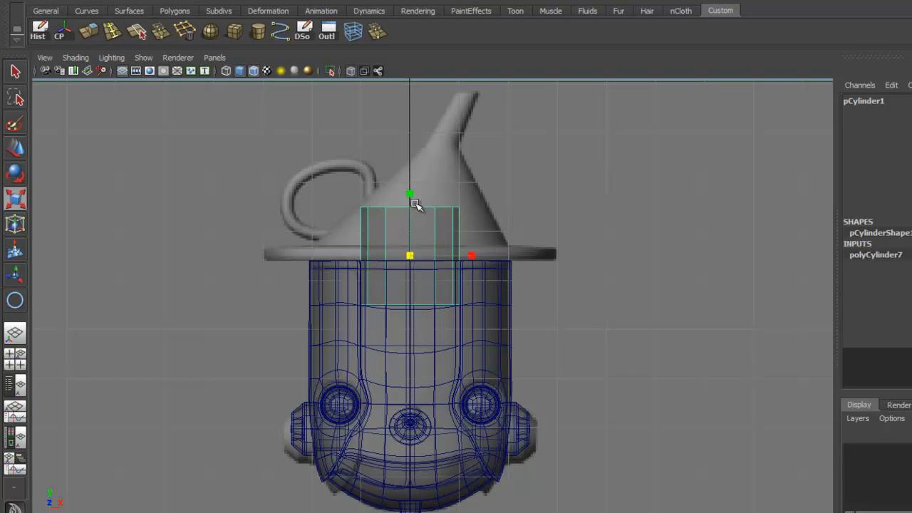
{"action": "left_click_drag", "start_coordinate": [410, 194], "coordinate": [412, 249]}
{"action": "left_click_drag", "start_coordinate": [410, 255], "coordinate": [554, 260]}
{"action": "right_click_drag", "start_coordinate": [620, 346], "coordinate": [555, 338], "text": "alt"}
{"action": "middle_click_drag", "start_coordinate": [544, 344], "coordinate": [550, 358], "text": "alt"}
{"action": "right_click_drag", "start_coordinate": [492, 350], "coordinate": [534, 342], "text": "alt"}
{"action": "left_click_drag", "start_coordinate": [421, 220], "coordinate": [421, 257]}
{"action": "right_click_drag", "start_coordinate": [401, 279], "coordinate": [673, 330], "text": "alt"}
{"action": "left_click_drag", "start_coordinate": [400, 193], "coordinate": [411, 210]}
Step: Fine-tune the brim disc's height to Y 18.517 so it rests on top of the robot's head
{"action": "key", "text": "w"}
{"action": "right_click_drag", "start_coordinate": [345, 244], "coordinate": [651, 316], "text": "alt"}
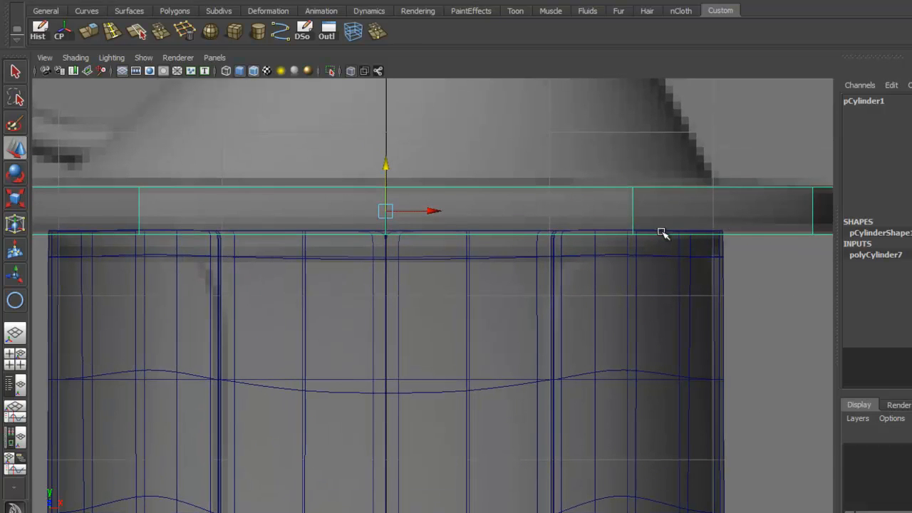
{"action": "right_click_drag", "start_coordinate": [698, 250], "coordinate": [570, 246], "text": "alt"}
{"action": "middle_click_drag", "start_coordinate": [497, 329], "coordinate": [506, 343], "text": "alt"}
Step: Extrude the brim disc's top and bottom cap faces in perspective and scale them inward to about 0.726
{"action": "key", "text": "space"}
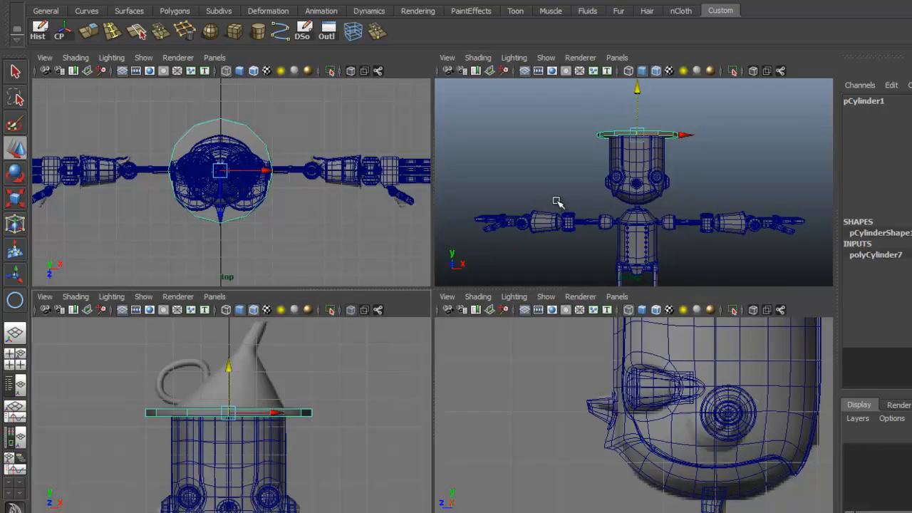
{"action": "key", "text": "space"}
{"action": "mouse_move", "coordinate": [495, 264]}
{"action": "left_mouse_down", "text": "alt"}
{"action": "mouse_move", "coordinate": [506, 320]}
{"action": "mouse_move", "coordinate": [507, 268]}
{"action": "left_mouse_up", "text": "alt"}
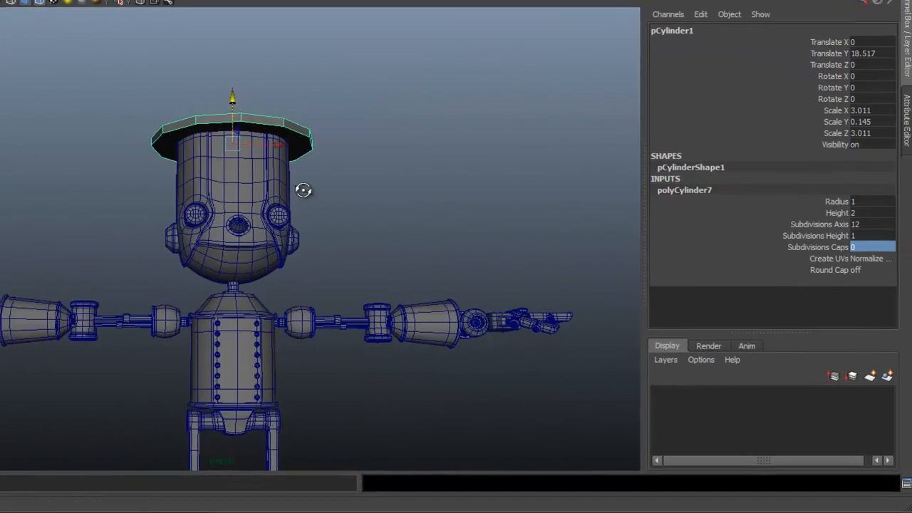
{"action": "right_click_drag", "start_coordinate": [306, 190], "coordinate": [365, 242], "text": "alt"}
{"action": "right_click", "coordinate": [375, 121]}
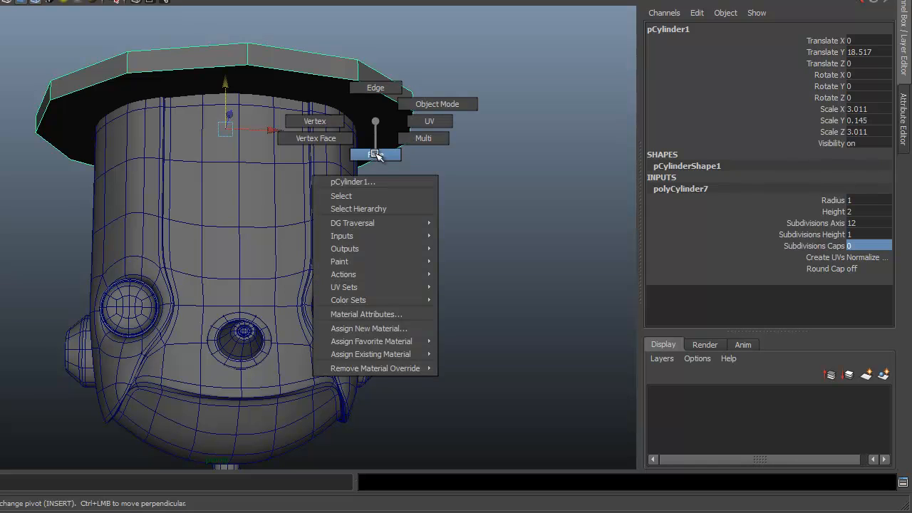
{"action": "left_click", "coordinate": [372, 154]}
{"action": "mouse_move", "coordinate": [240, 212]}
{"action": "left_mouse_down", "text": "alt"}
{"action": "mouse_move", "coordinate": [234, 240]}
{"action": "mouse_move", "coordinate": [233, 228]}
{"action": "left_mouse_up", "text": "alt"}
{"action": "left_click", "coordinate": [265, 180]}
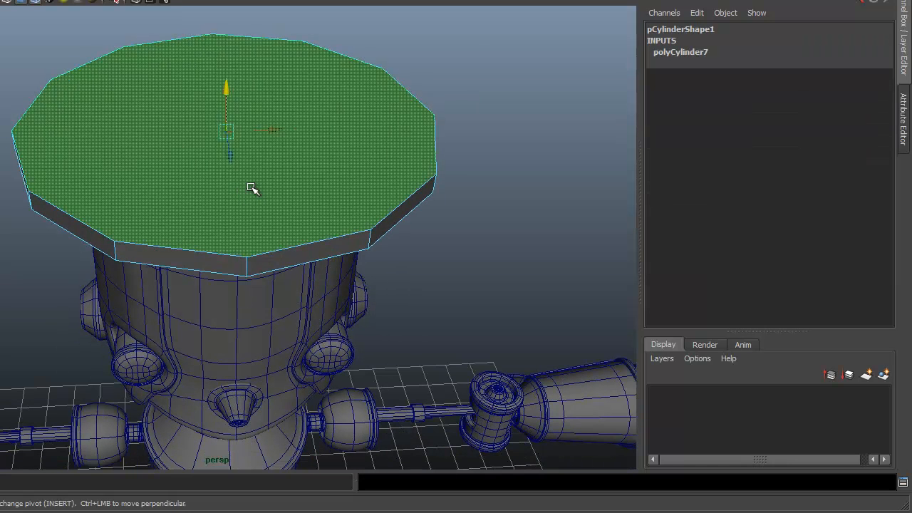
{"action": "left_click_drag", "start_coordinate": [208, 316], "coordinate": [228, 236], "text": "alt"}
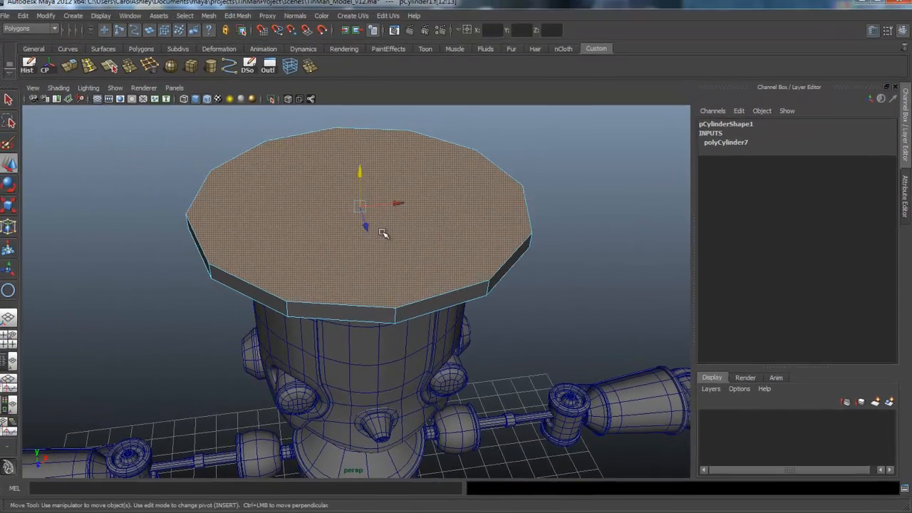
{"action": "left_click", "coordinate": [74, 68]}
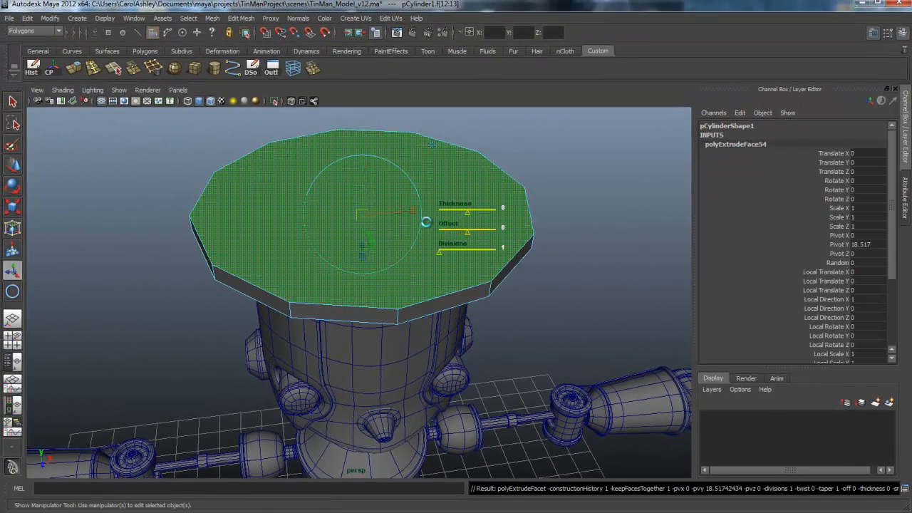
{"action": "left_click_drag", "start_coordinate": [512, 251], "coordinate": [369, 190], "text": "alt"}
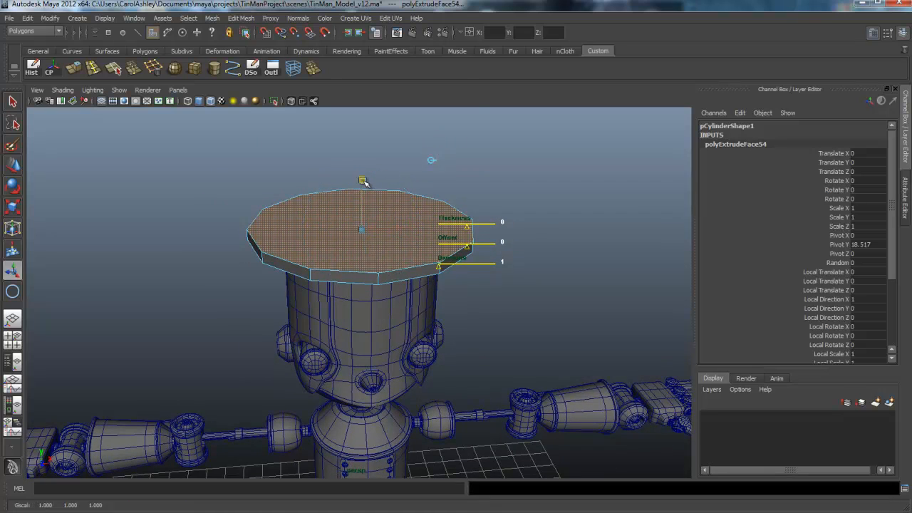
{"action": "left_click_drag", "start_coordinate": [363, 230], "coordinate": [376, 271]}
{"action": "left_click_drag", "start_coordinate": [366, 219], "coordinate": [367, 216]}
{"action": "mouse_move", "coordinate": [358, 261]}
{"action": "left_mouse_down", "text": "alt"}
{"action": "mouse_move", "coordinate": [354, 240]}
{"action": "mouse_move", "coordinate": [332, 231]}
{"action": "mouse_move", "coordinate": [365, 223]}
{"action": "mouse_move", "coordinate": [358, 267]}
{"action": "mouse_move", "coordinate": [356, 253]}
{"action": "left_mouse_up", "text": "alt"}
{"action": "scroll", "coordinate": [348, 257], "scroll_direction": "up", "scroll_amount": 4}
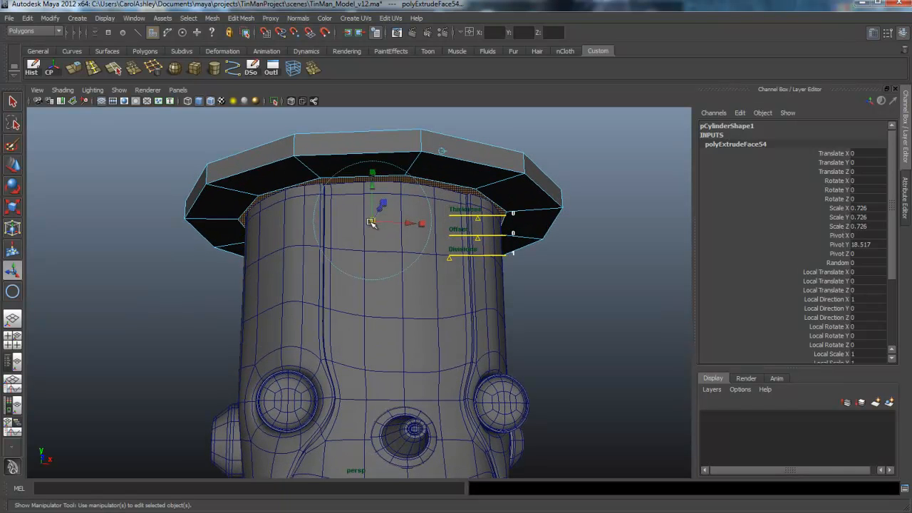
{"action": "left_click_drag", "start_coordinate": [370, 221], "coordinate": [370, 224], "text": "alt"}
Step: Extrude the brim's inner top face upward about 3.197 in the front view and scale it to about 0.093, forming a cone
{"action": "left_click_drag", "start_coordinate": [452, 249], "coordinate": [399, 243], "text": "alt"}
{"action": "left_click", "coordinate": [399, 243]}
{"action": "scroll", "coordinate": [398, 243], "scroll_direction": "down", "scroll_amount": 3}
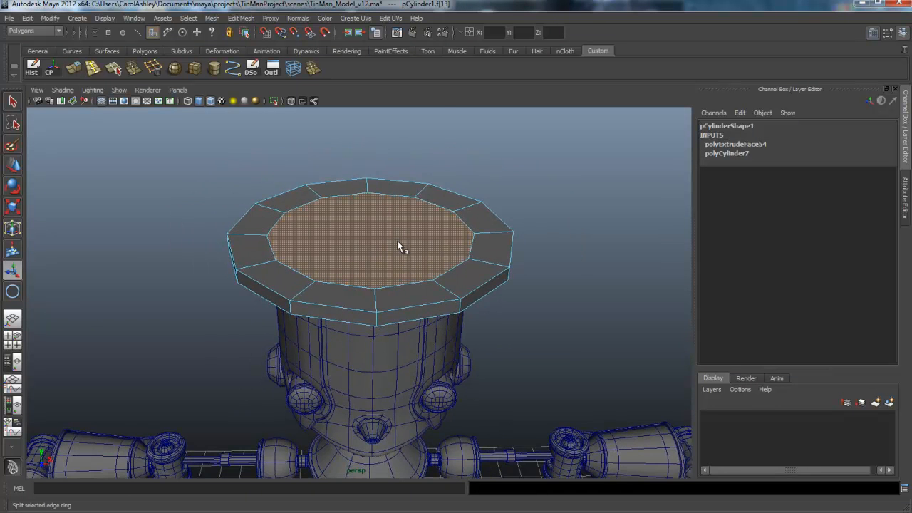
{"action": "key", "text": "ctrl+e"}
{"action": "key", "text": "space"}
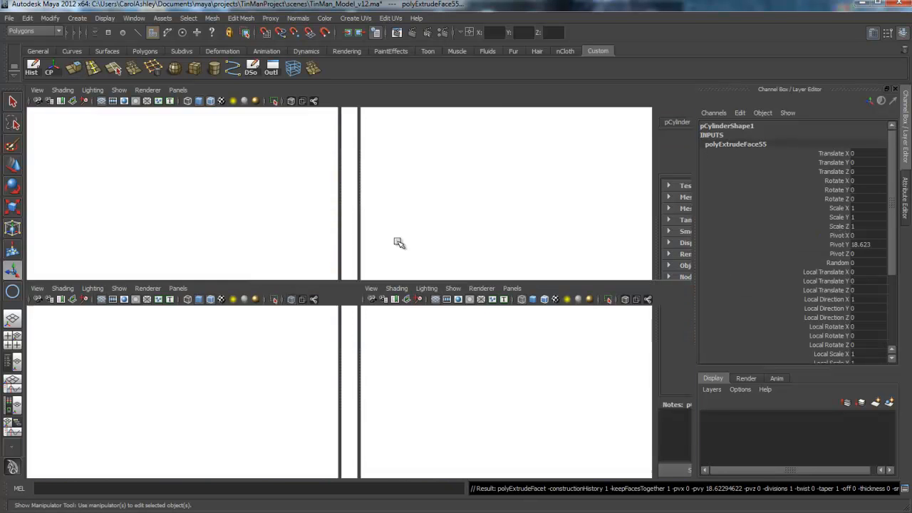
{"action": "key", "text": "space"}
{"action": "scroll", "coordinate": [399, 242], "scroll_direction": "down", "scroll_amount": 3}
{"action": "scroll", "coordinate": [399, 243], "scroll_direction": "up", "scroll_amount": 3}
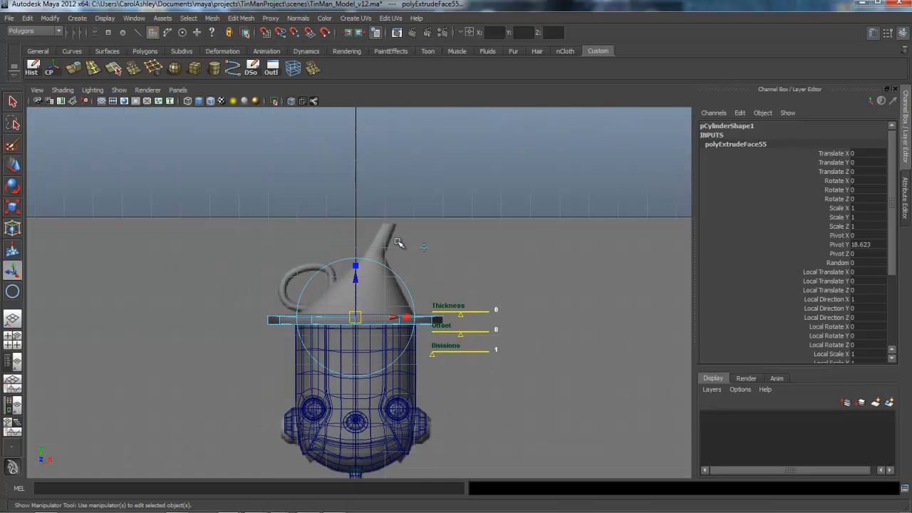
{"action": "middle_click_drag", "start_coordinate": [423, 251], "coordinate": [423, 144]}
{"action": "key", "text": "t"}
{"action": "scroll", "coordinate": [399, 243], "scroll_direction": "up", "scroll_amount": 3}
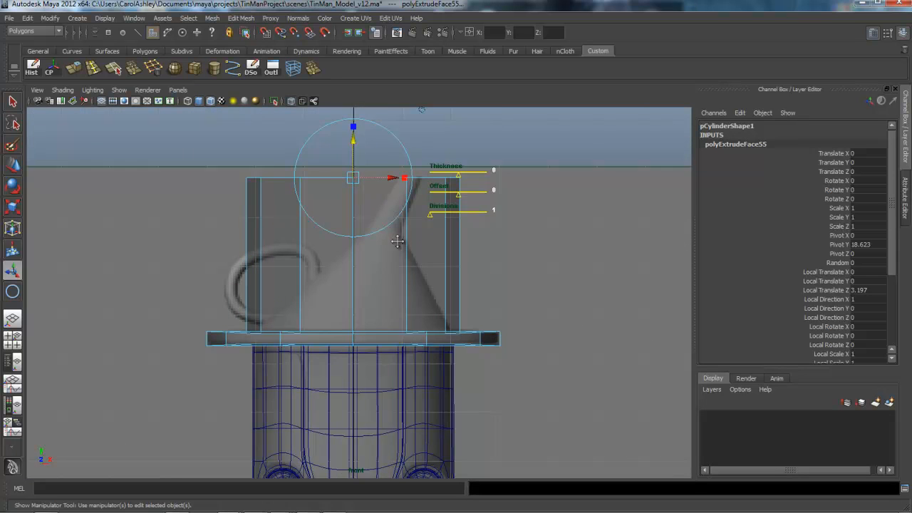
{"action": "left_click", "coordinate": [364, 162]}
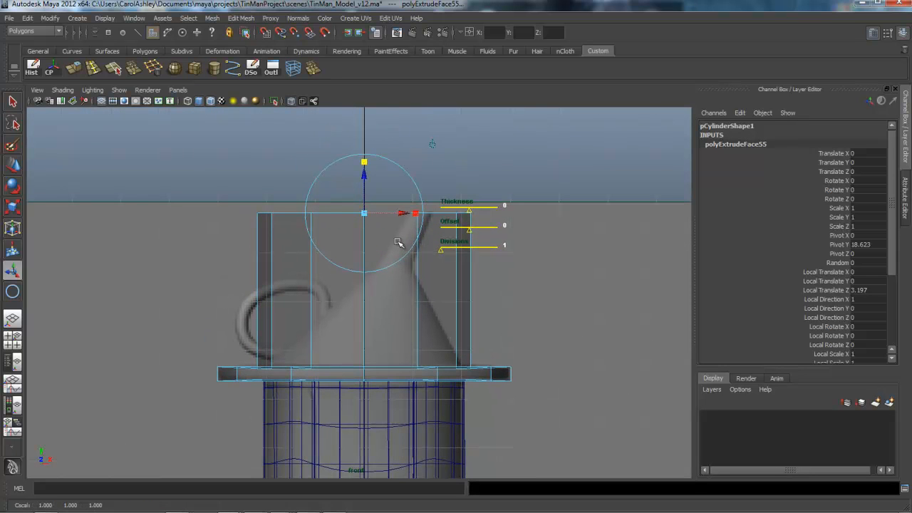
{"action": "mouse_move", "coordinate": [365, 213]}
{"action": "left_mouse_down"}
{"action": "mouse_move", "coordinate": [319, 213]}
{"action": "mouse_move", "coordinate": [360, 214]}
{"action": "left_mouse_up"}
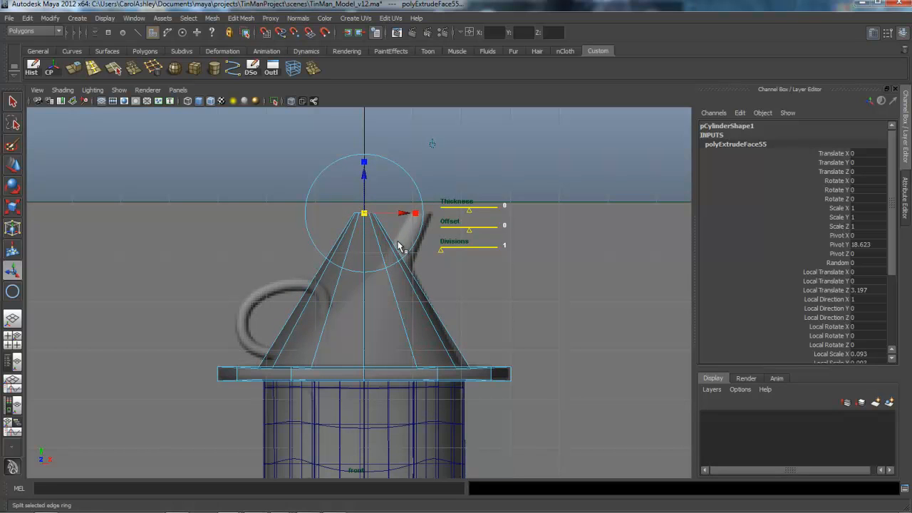
Step: Insert an edge loop around the upper part of the cone and scale it inward to about 0.376 for the spout's base
{"action": "left_click", "coordinate": [94, 68]}
{"action": "left_click", "coordinate": [400, 245]}
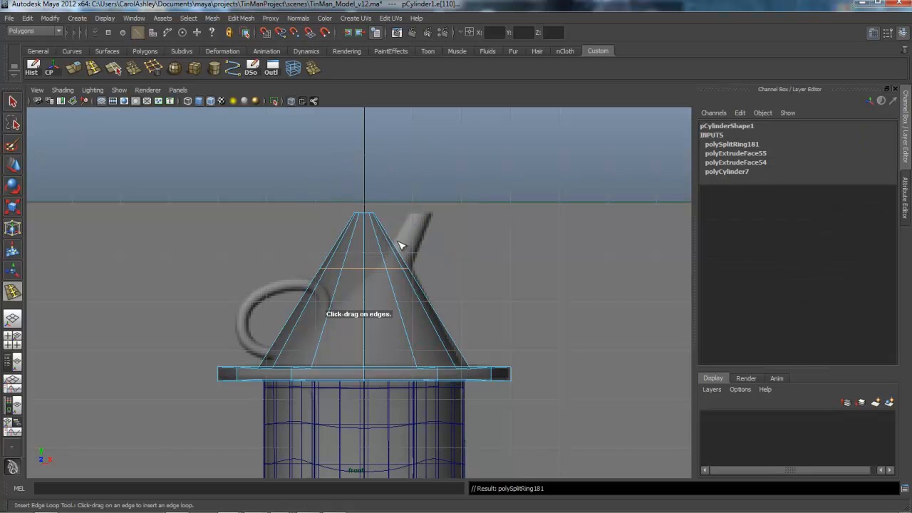
{"action": "key", "text": "r"}
{"action": "left_click_drag", "start_coordinate": [364, 268], "coordinate": [332, 267]}
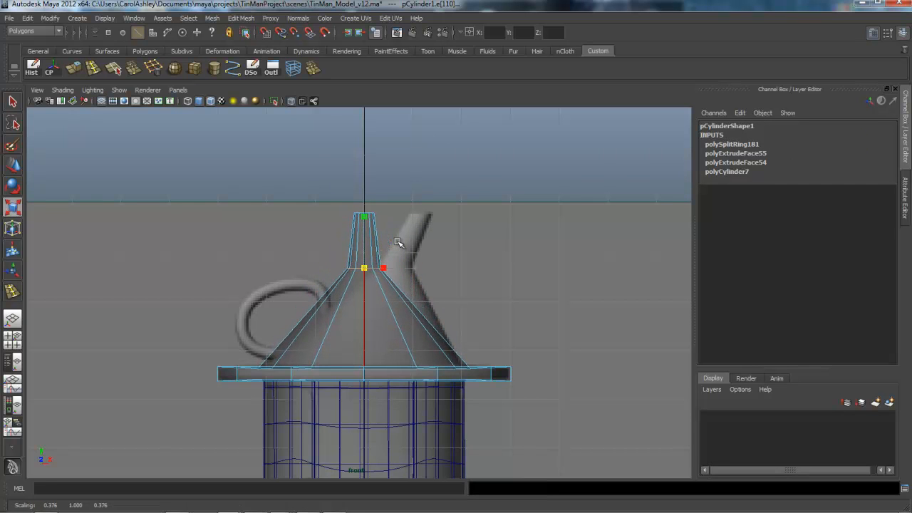
Step: Insert supporting edge loops just above and below the spout's base and another close to its tip
{"action": "key", "text": "y"}
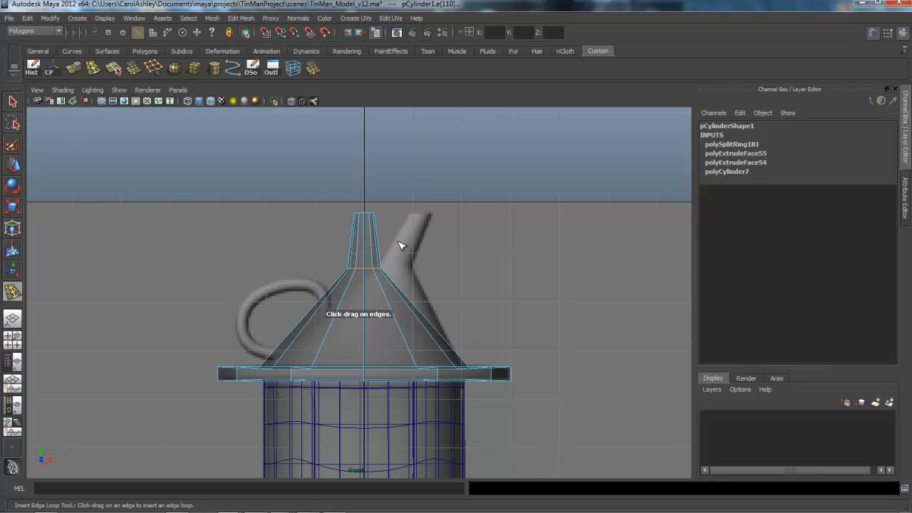
{"action": "left_click", "coordinate": [364, 263]}
{"action": "left_click_drag", "start_coordinate": [364, 275], "coordinate": [364, 275]}
{"action": "scroll", "coordinate": [398, 243], "scroll_direction": "up", "scroll_amount": 3}
{"action": "middle_click_drag", "start_coordinate": [398, 243], "coordinate": [401, 245], "text": "alt"}
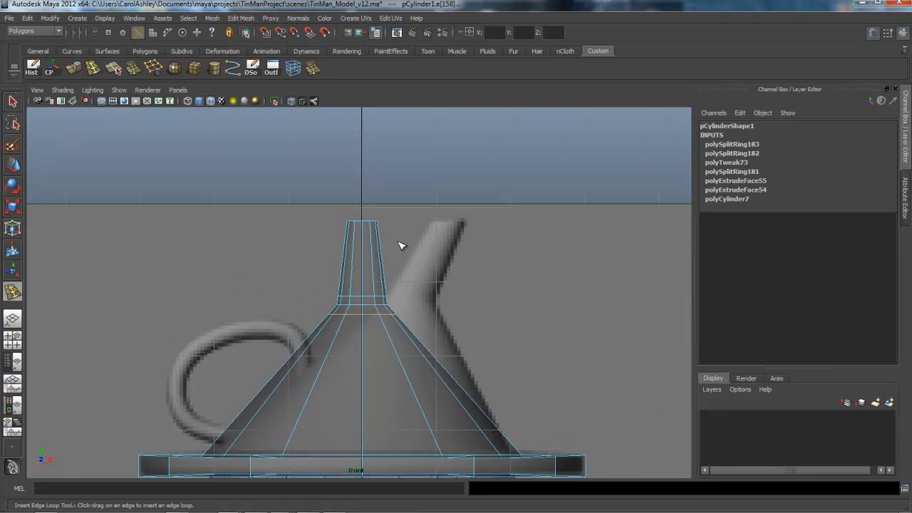
{"action": "left_click_drag", "start_coordinate": [400, 245], "coordinate": [399, 245]}
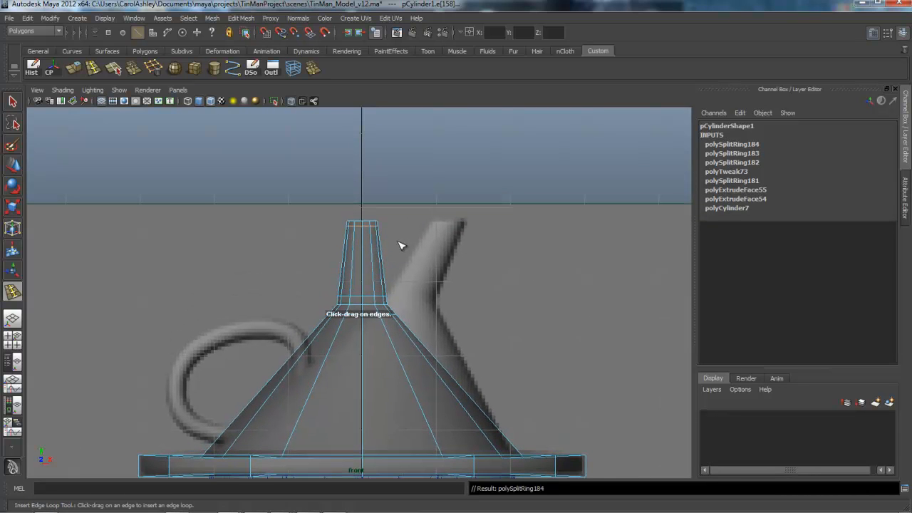
{"action": "middle_click_drag", "start_coordinate": [401, 246], "coordinate": [400, 246], "text": "alt"}
{"action": "key", "text": "q"}
Step: Extrude the spout's top face in the perspective view and scale it inward to leave a rim
{"action": "key", "text": "space"}
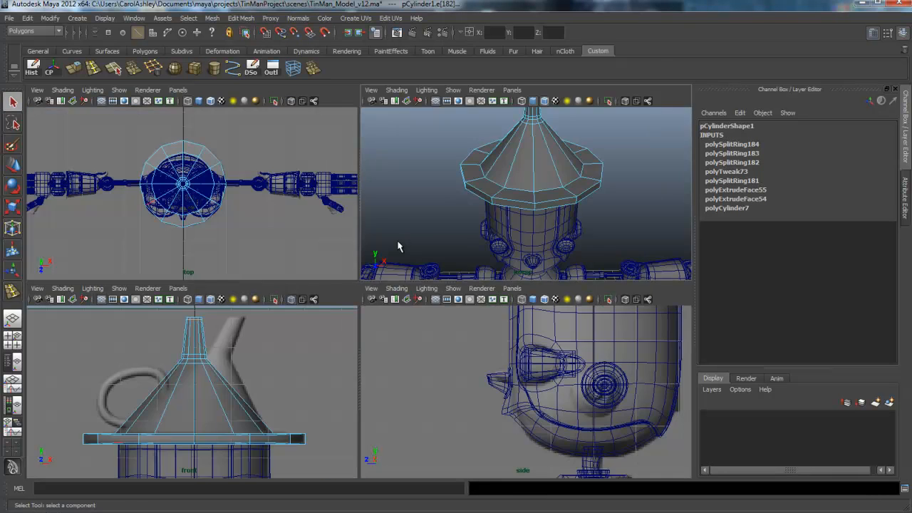
{"action": "key", "text": "space"}
{"action": "left_click_drag", "start_coordinate": [399, 240], "coordinate": [398, 242], "text": "alt"}
{"action": "right_click_drag", "start_coordinate": [397, 243], "coordinate": [397, 242], "text": "alt"}
{"action": "middle_click_drag", "start_coordinate": [398, 242], "coordinate": [398, 243], "text": "alt"}
{"action": "right_click", "coordinate": [349, 268]}
{"action": "right_click_drag", "start_coordinate": [348, 268], "coordinate": [348, 295]}
{"action": "left_click", "coordinate": [335, 268]}
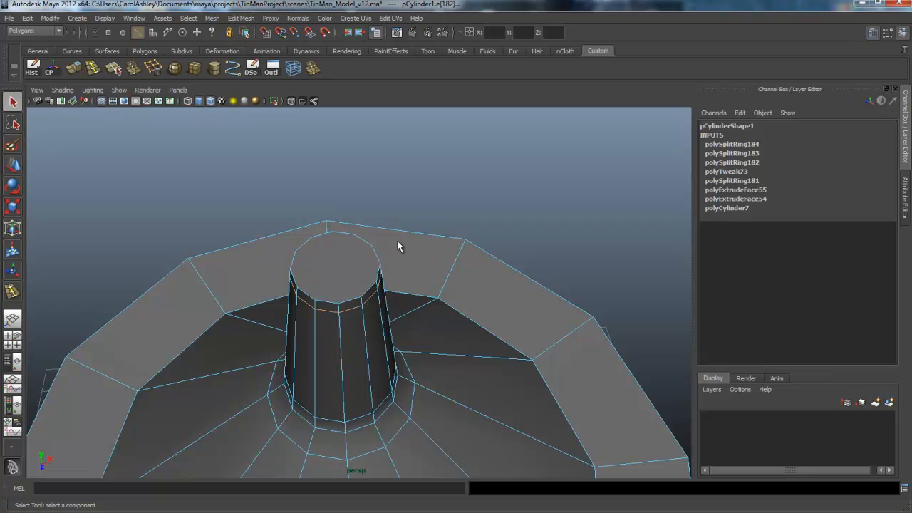
{"action": "left_click", "coordinate": [73, 68]}
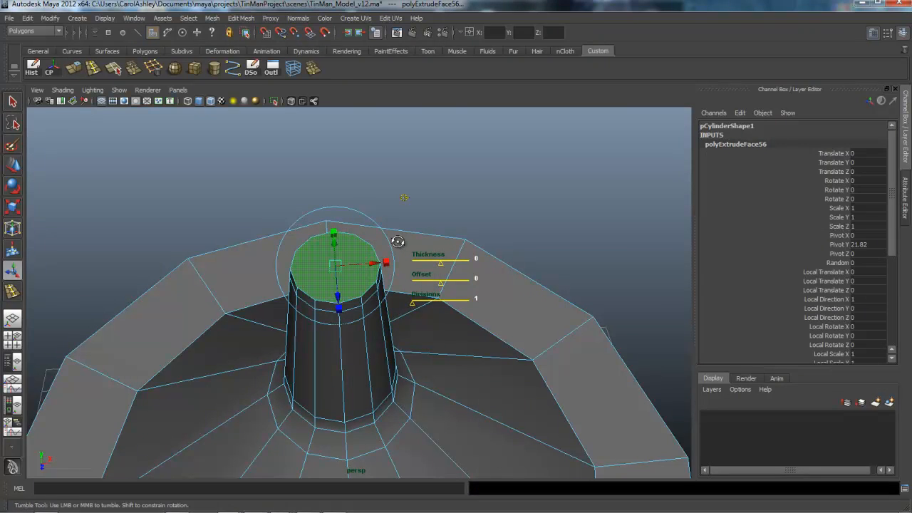
{"action": "left_click_drag", "start_coordinate": [397, 243], "coordinate": [398, 242], "text": "alt"}
{"action": "left_click", "coordinate": [269, 226]}
{"action": "mouse_move", "coordinate": [275, 258]}
{"action": "left_mouse_down"}
{"action": "mouse_move", "coordinate": [248, 258]}
{"action": "mouse_move", "coordinate": [276, 258]}
{"action": "left_mouse_up"}
Step: Extrude the spout's inner top face down about 0.469 and widen it to about 1.117 to hollow the opening
{"action": "left_click", "coordinate": [74, 68]}
{"action": "key", "text": "ctrl+e"}
{"action": "left_click", "coordinate": [344, 190]}
{"action": "left_click_drag", "start_coordinate": [272, 236], "coordinate": [281, 292]}
{"action": "left_click_drag", "start_coordinate": [398, 243], "coordinate": [398, 241], "text": "alt"}
{"action": "middle_click_drag", "start_coordinate": [399, 241], "coordinate": [399, 241], "text": "alt"}
{"action": "left_click_drag", "start_coordinate": [398, 241], "coordinate": [398, 242], "text": "alt"}
{"action": "mouse_move", "coordinate": [330, 257]}
{"action": "left_mouse_down"}
{"action": "mouse_move", "coordinate": [334, 275]}
{"action": "mouse_move", "coordinate": [346, 276]}
{"action": "left_mouse_up"}
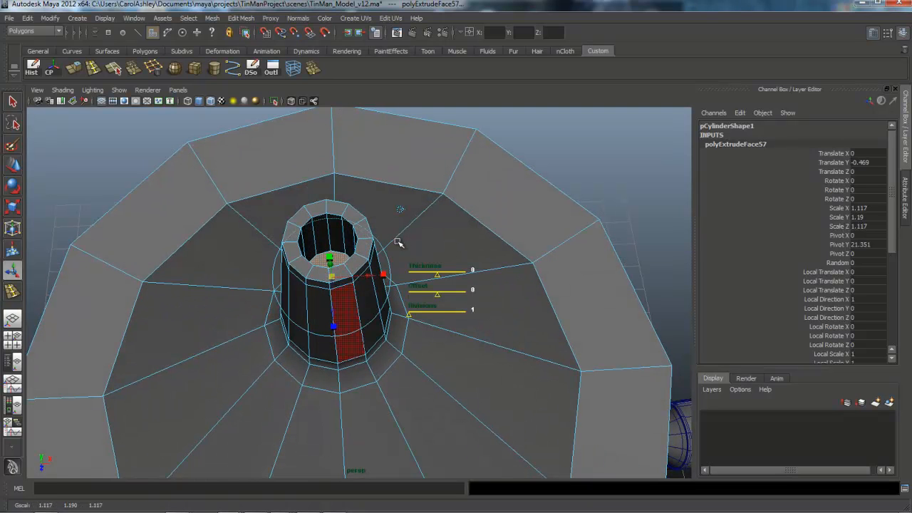
{"action": "left_click_drag", "start_coordinate": [398, 242], "coordinate": [398, 214], "text": "alt"}
{"action": "middle_click_drag", "start_coordinate": [398, 242], "coordinate": [378, 367], "text": "alt"}
{"action": "left_click_drag", "start_coordinate": [397, 242], "coordinate": [397, 275], "text": "alt"}
{"action": "middle_click_drag", "start_coordinate": [398, 243], "coordinate": [413, 179], "text": "alt"}
{"action": "left_click_drag", "start_coordinate": [398, 242], "coordinate": [397, 270], "text": "alt"}
{"action": "right_click_drag", "start_coordinate": [398, 242], "coordinate": [421, 242], "text": "alt"}
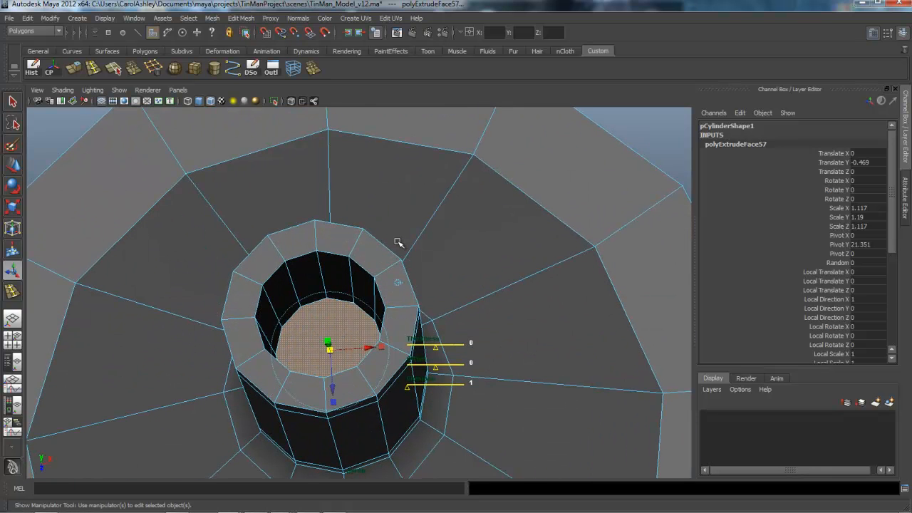
Step: Delete the spout's inner bottom face and insert supporting edge loops at both ends of the inner wall and around the rim
{"action": "key", "text": "Delete"}
{"action": "left_click_drag", "start_coordinate": [397, 242], "coordinate": [398, 214], "text": "alt"}
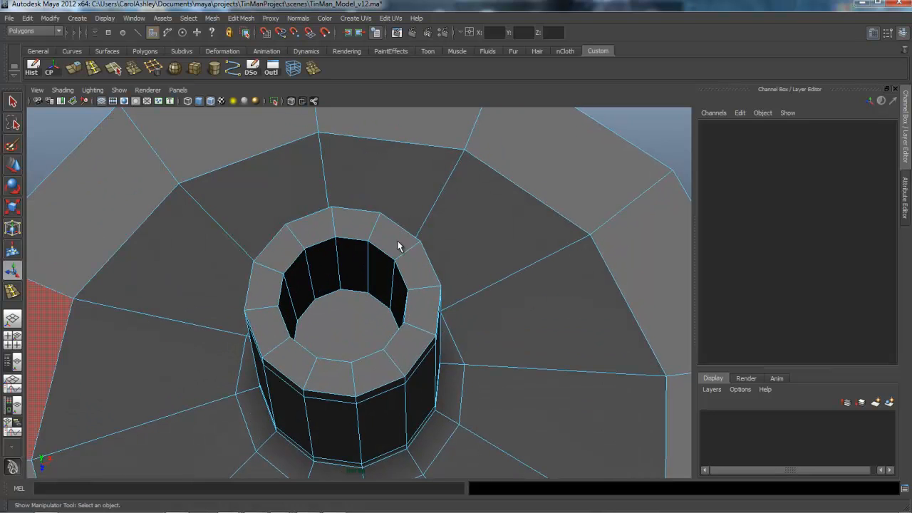
{"action": "key", "text": "y"}
{"action": "left_click", "coordinate": [400, 245]}
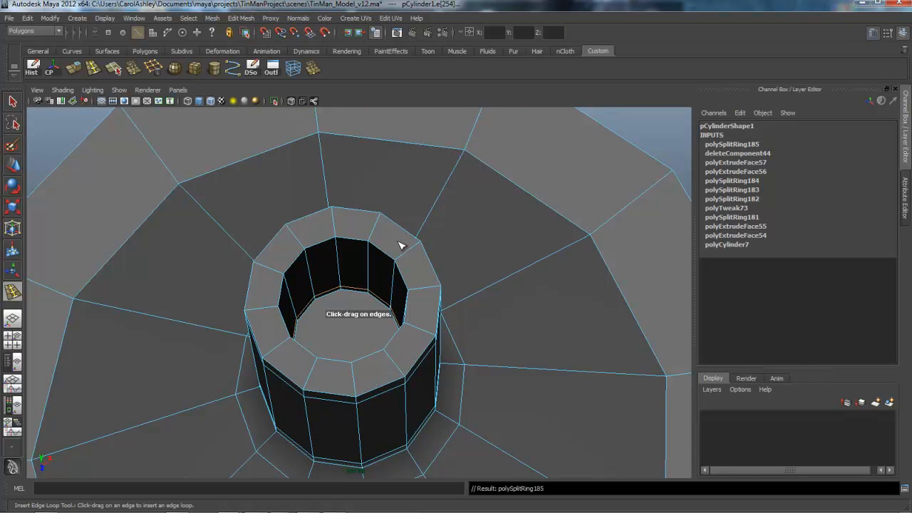
{"action": "left_click", "coordinate": [400, 245]}
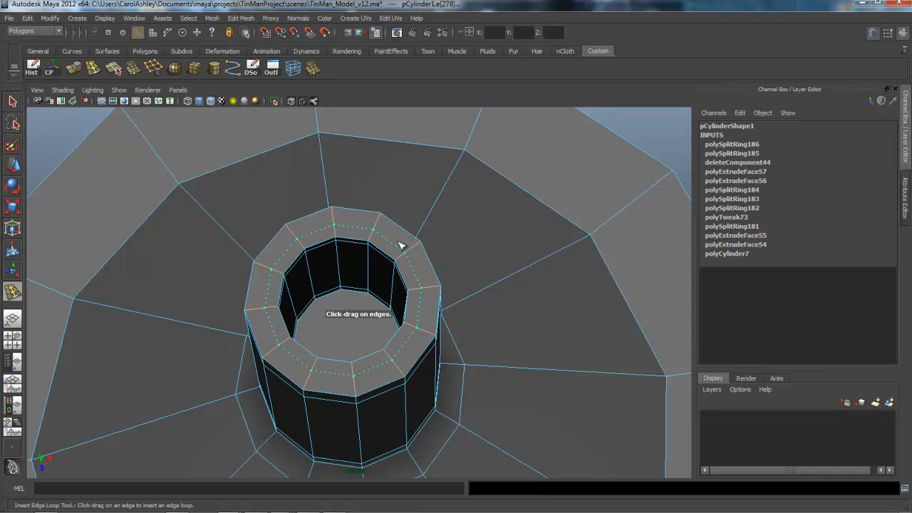
{"action": "left_click", "coordinate": [400, 245]}
Step: Insert supporting edge loops around the hat brim's outer side and along the outer edge of its underside
{"action": "left_click_drag", "start_coordinate": [399, 245], "coordinate": [402, 245], "text": "alt"}
{"action": "middle_click_drag", "start_coordinate": [402, 245], "coordinate": [399, 242], "text": "alt"}
{"action": "scroll", "coordinate": [402, 246], "scroll_direction": "down", "scroll_amount": 3}
{"action": "left_click_drag", "start_coordinate": [399, 243], "coordinate": [399, 242]}
{"action": "left_click_drag", "start_coordinate": [399, 242], "coordinate": [401, 244], "text": "alt"}
{"action": "left_click_drag", "start_coordinate": [401, 245], "coordinate": [399, 246], "text": "alt"}
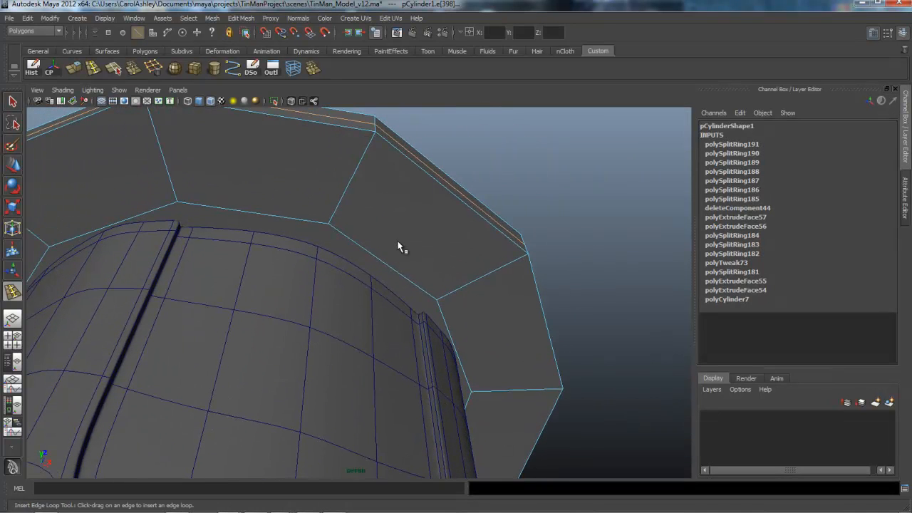
{"action": "left_click_drag", "start_coordinate": [401, 245], "coordinate": [401, 245]}
{"action": "right_click_drag", "start_coordinate": [401, 245], "coordinate": [401, 245], "text": "alt"}
{"action": "middle_click_drag", "start_coordinate": [402, 246], "coordinate": [454, 236], "text": "alt"}
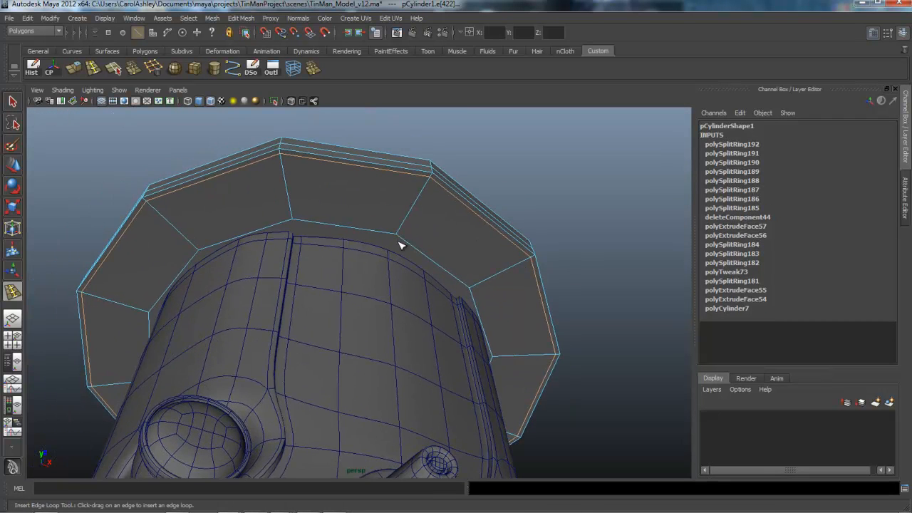
Step: Return to object mode, select the whole hat and isolate it in the perspective view
{"action": "key", "text": "q"}
{"action": "right_click", "coordinate": [397, 245]}
{"action": "right_click_drag", "start_coordinate": [420, 204], "coordinate": [469, 189]}
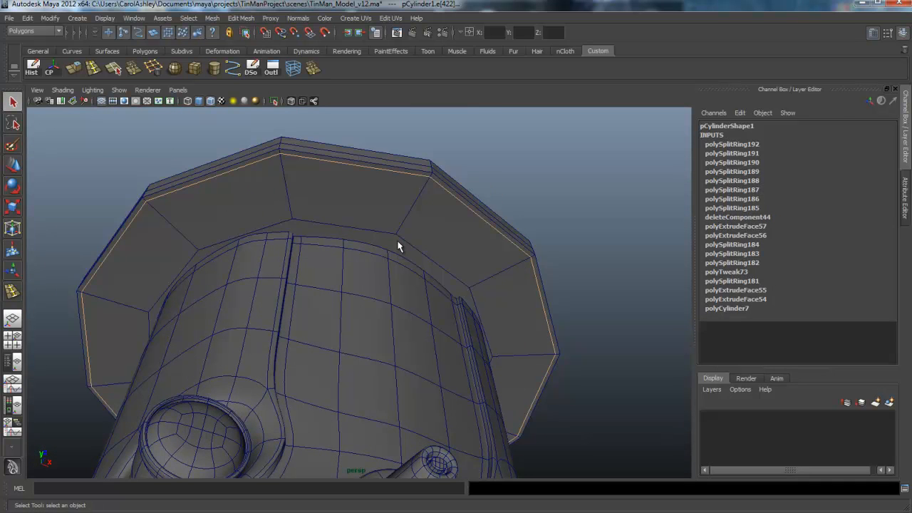
{"action": "left_click", "coordinate": [398, 245]}
{"action": "right_click_drag", "start_coordinate": [398, 245], "coordinate": [398, 241], "text": "alt"}
{"action": "left_click_drag", "start_coordinate": [397, 241], "coordinate": [399, 247], "text": "alt"}
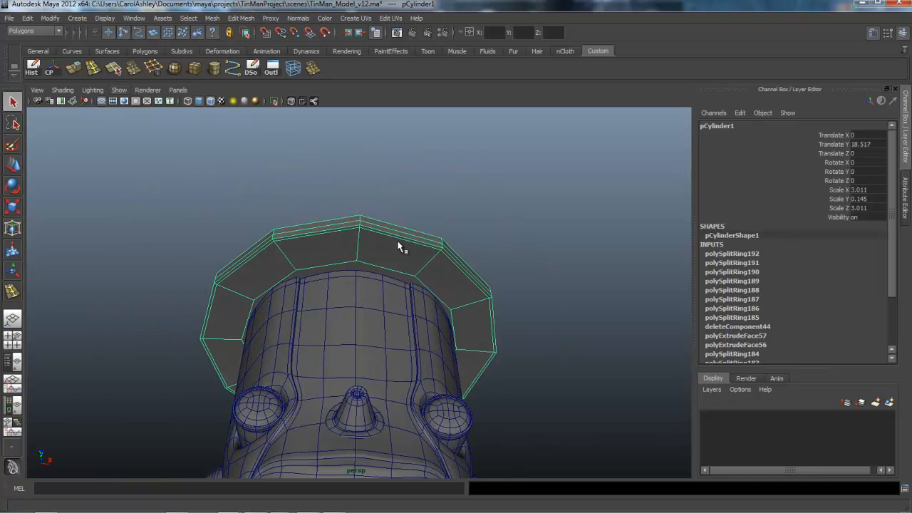
{"action": "left_click", "coordinate": [119, 91]}
{"action": "mouse_move", "coordinate": [142, 106]}
{"action": "left_click", "coordinate": [235, 112]}
{"action": "left_click_drag", "start_coordinate": [397, 246], "coordinate": [398, 242], "text": "alt"}
Step: Extrude the large central face on the hat's underside and scale it uniformly inward to 0.5
{"action": "right_click_drag", "start_coordinate": [399, 247], "coordinate": [376, 293]}
{"action": "left_click", "coordinate": [399, 246]}
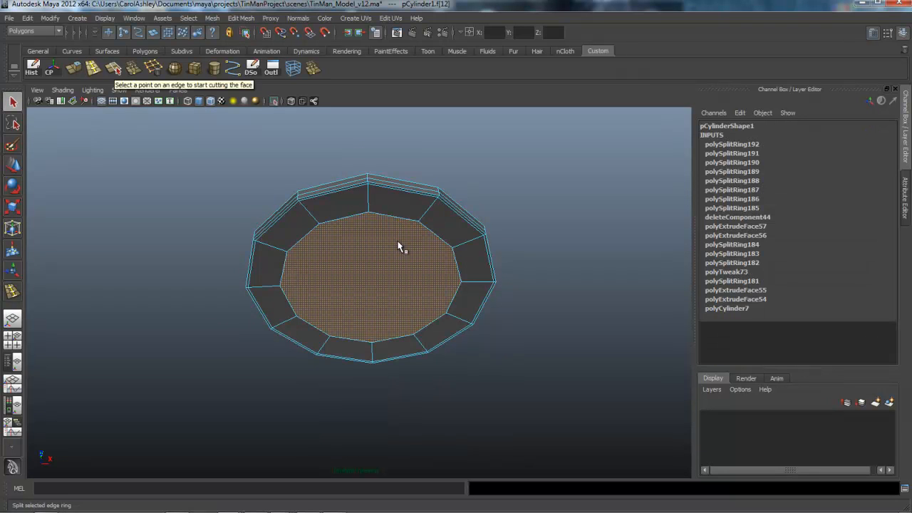
{"action": "key", "text": "ctrl+e"}
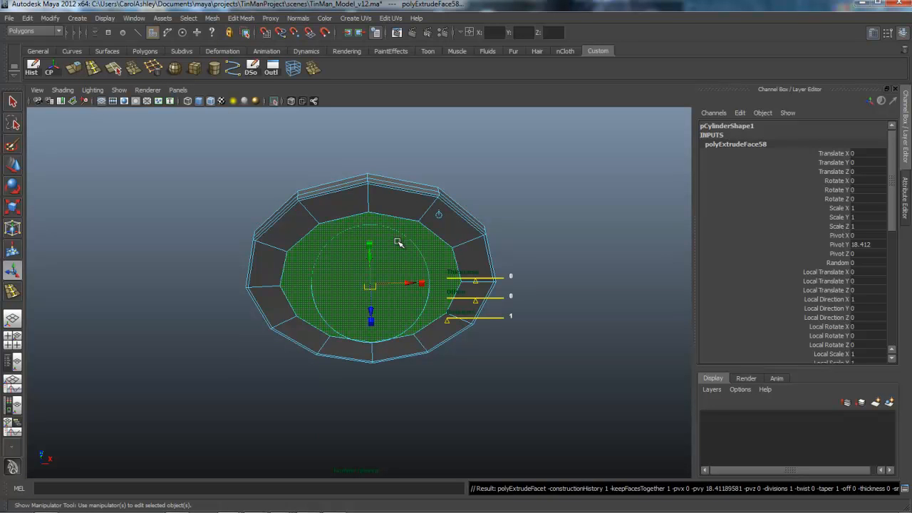
{"action": "left_click", "coordinate": [370, 245]}
{"action": "left_click_drag", "start_coordinate": [370, 285], "coordinate": [334, 284]}
{"action": "right_click_drag", "start_coordinate": [398, 242], "coordinate": [420, 241], "text": "alt"}
{"action": "left_click_drag", "start_coordinate": [398, 241], "coordinate": [402, 206], "text": "alt"}
{"action": "right_click_drag", "start_coordinate": [397, 242], "coordinate": [449, 242], "text": "alt"}
{"action": "middle_click_drag", "start_coordinate": [415, 207], "coordinate": [397, 241], "text": "alt"}
{"action": "left_click_drag", "start_coordinate": [397, 242], "coordinate": [397, 229], "text": "alt"}
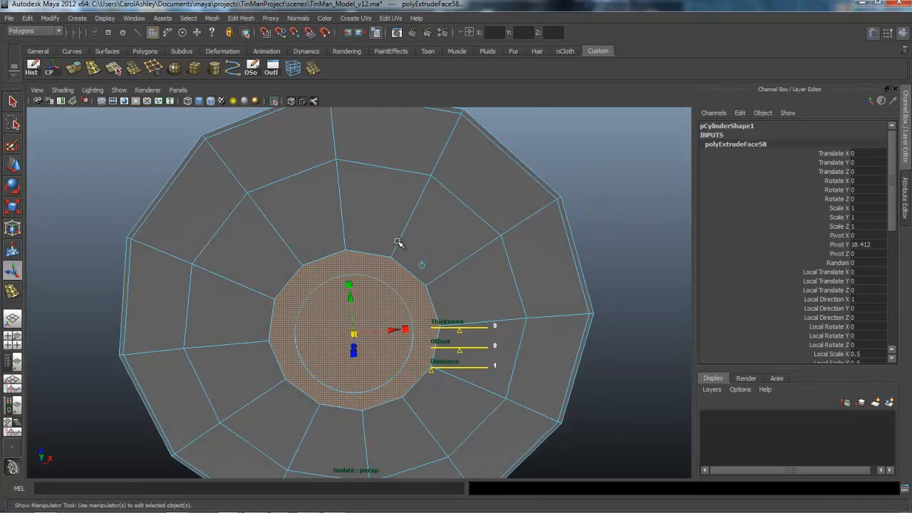
Step: Split the underside's central face down the middle with a cut between its opposite front and back vertices
{"action": "key", "text": "q"}
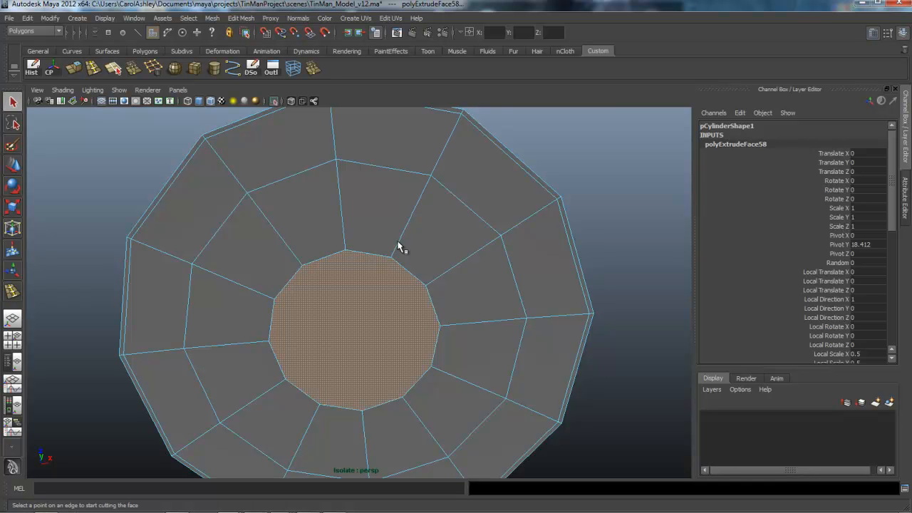
{"action": "key", "text": "F8"}
{"action": "left_click_drag", "start_coordinate": [399, 245], "coordinate": [341, 371], "text": "alt"}
{"action": "key", "text": "Return"}
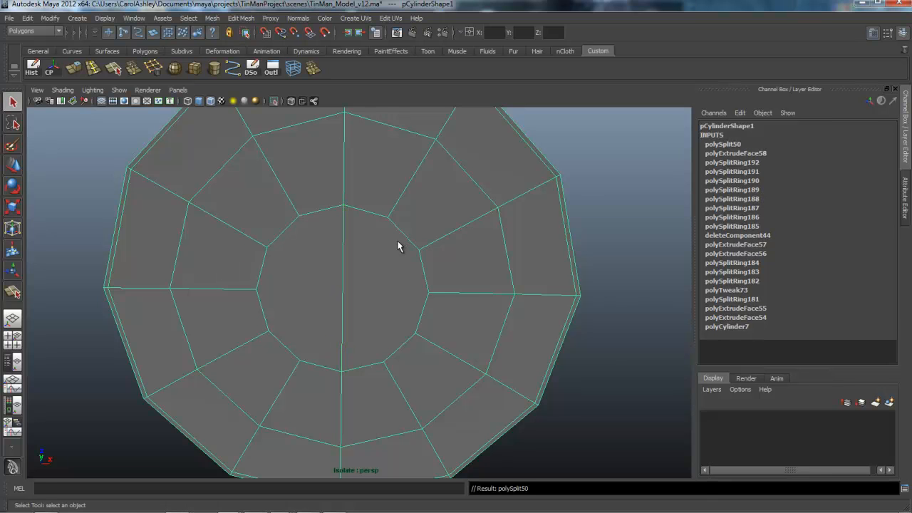
Step: Add two cuts parallel to the underside's middle cut, one on each side, joining opposite vertices of the central polygon
{"action": "key", "text": "g"}
{"action": "left_click", "coordinate": [400, 246]}
{"action": "left_click_drag", "start_coordinate": [342, 295], "coordinate": [300, 361]}
{"action": "key", "text": "Return"}
{"action": "key", "text": "g"}
{"action": "left_click", "coordinate": [363, 211]}
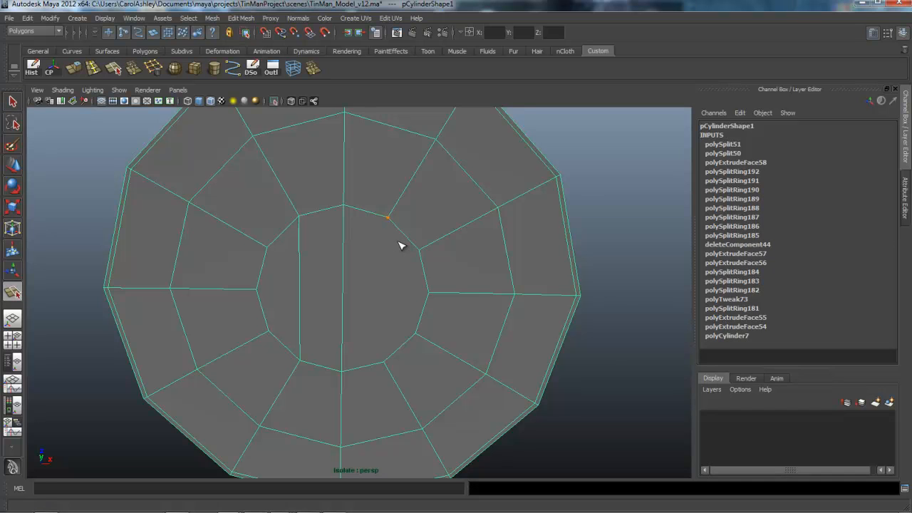
{"action": "mouse_move", "coordinate": [342, 269]}
{"action": "left_mouse_down"}
{"action": "mouse_move", "coordinate": [385, 307]}
{"action": "mouse_move", "coordinate": [383, 362]}
{"action": "left_mouse_up"}
{"action": "key", "text": "Return"}
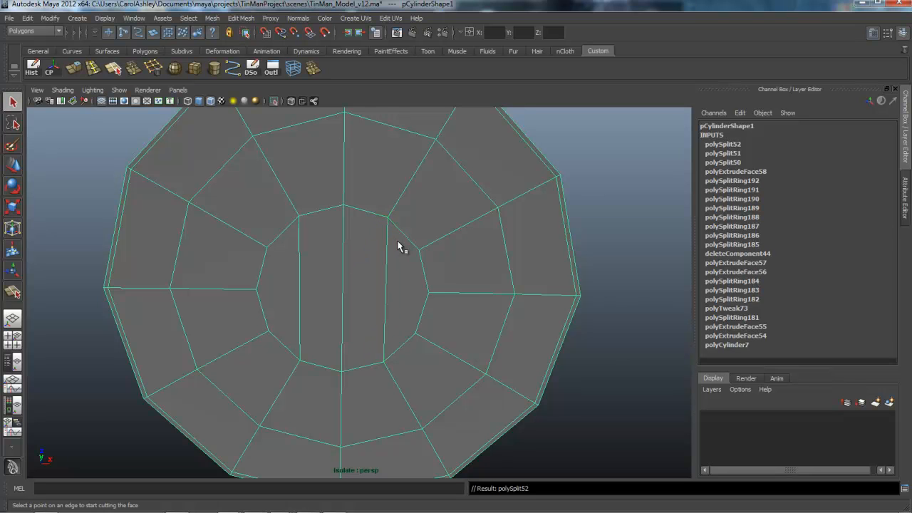
Step: Cut crosswise through the underside's central polygon, joining its two side vertices across the parallel cuts
{"action": "key", "text": "g"}
{"action": "left_click_drag", "start_coordinate": [261, 270], "coordinate": [257, 289]}
{"action": "left_click_drag", "start_coordinate": [427, 288], "coordinate": [429, 292]}
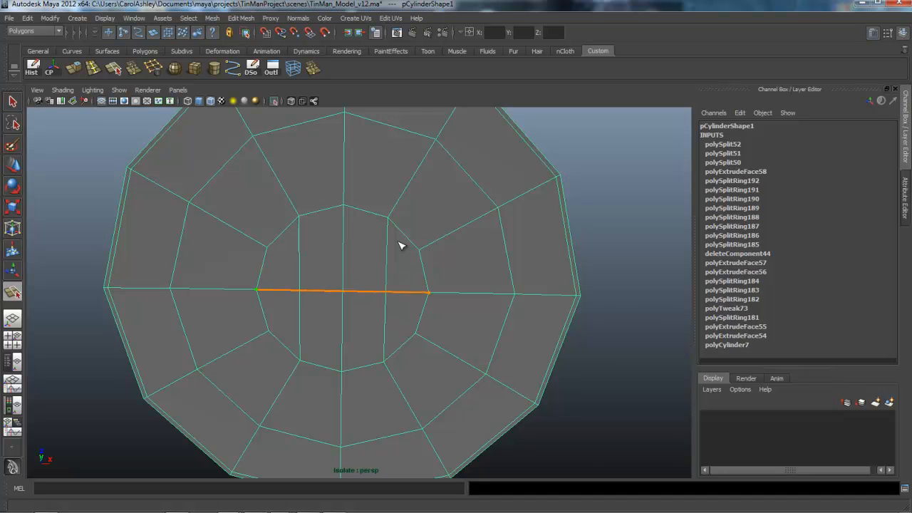
{"action": "key", "text": "Return"}
Step: Turn off the hat's isolation to show the rest of the model again
{"action": "scroll", "coordinate": [397, 243], "scroll_direction": "down", "scroll_amount": 4}
{"action": "left_click_drag", "start_coordinate": [396, 242], "coordinate": [394, 240], "text": "alt"}
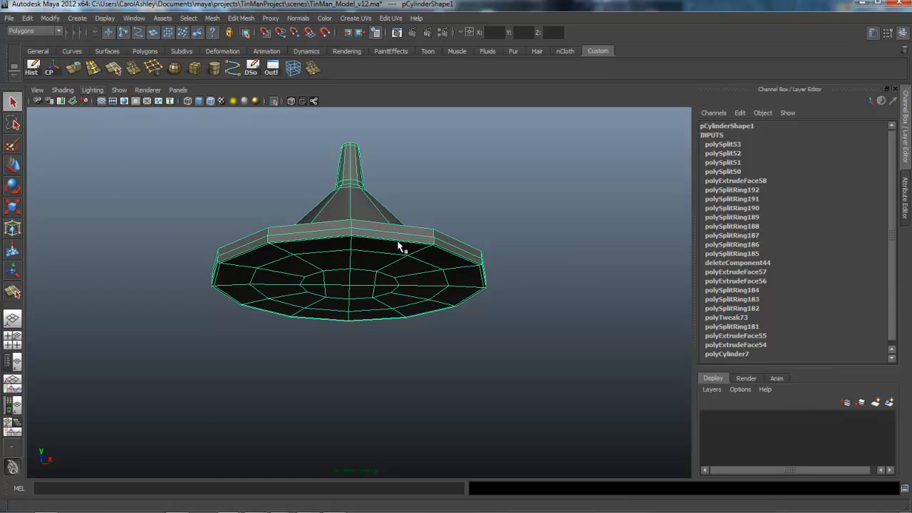
{"action": "left_click", "coordinate": [119, 91]}
{"action": "mouse_move", "coordinate": [142, 106]}
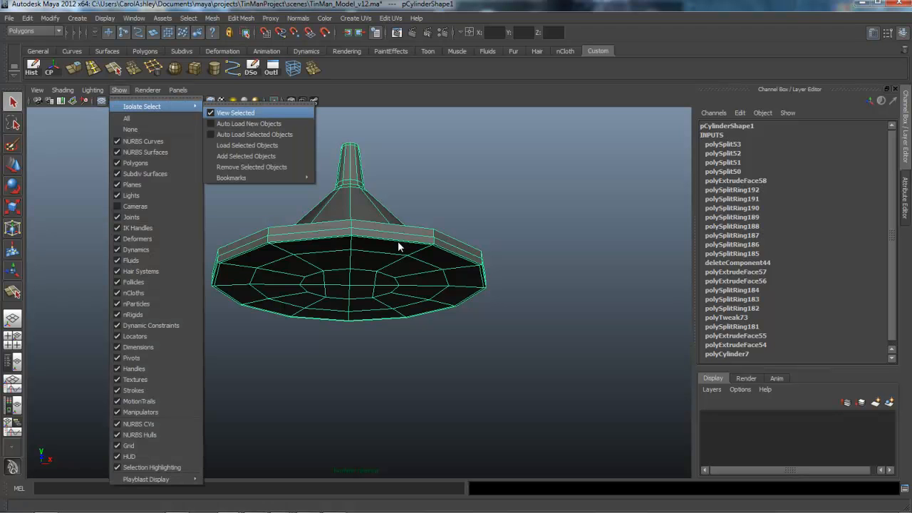
{"action": "left_click", "coordinate": [236, 113]}
{"action": "scroll", "coordinate": [398, 242], "scroll_direction": "down", "scroll_amount": 4}
{"action": "left_click_drag", "start_coordinate": [398, 242], "coordinate": [398, 241], "text": "alt"}
Step: In the front view, select the spout's vertices and move them sideways until its base lines up with the reference image
{"action": "key", "text": "space"}
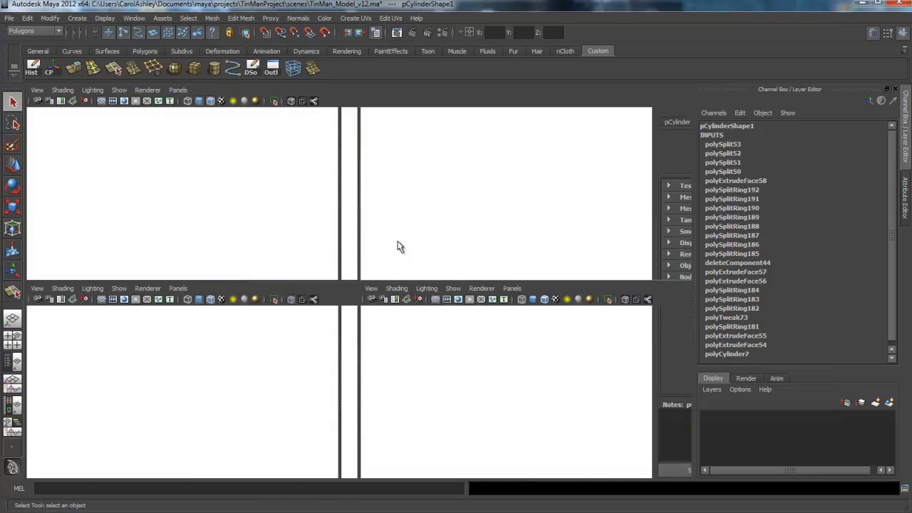
{"action": "key", "text": "space"}
{"action": "middle_click_drag", "start_coordinate": [398, 246], "coordinate": [398, 246], "text": "alt"}
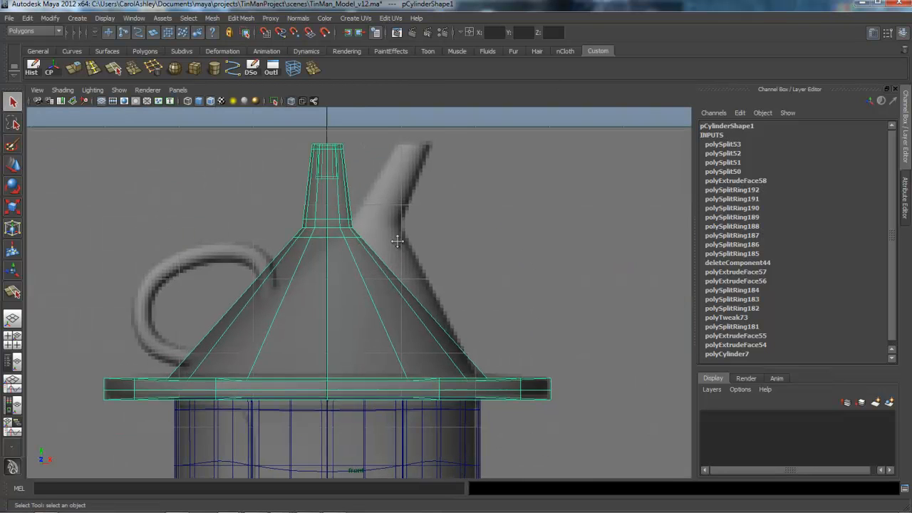
{"action": "right_click_drag", "start_coordinate": [398, 246], "coordinate": [295, 292]}
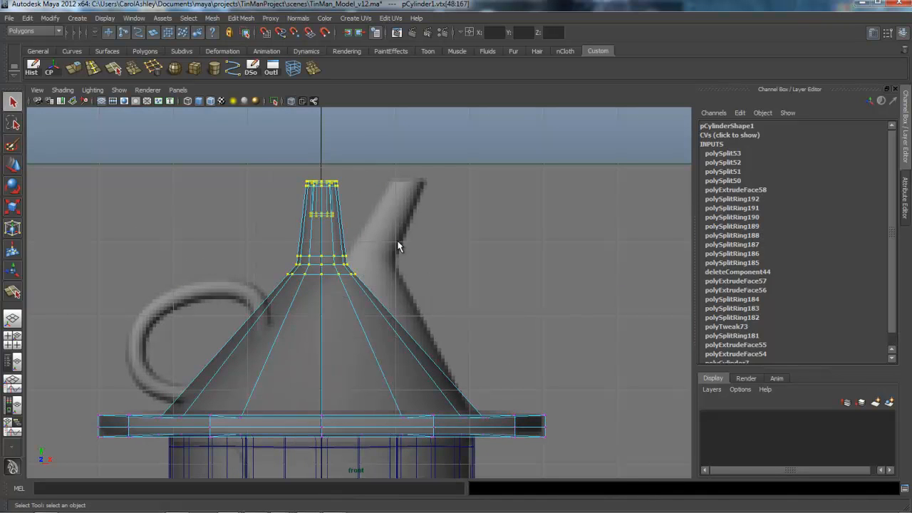
{"action": "key", "text": "w"}
{"action": "middle_click_drag", "start_coordinate": [397, 240], "coordinate": [398, 244]}
{"action": "left_click_drag", "start_coordinate": [340, 170], "coordinate": [397, 196]}
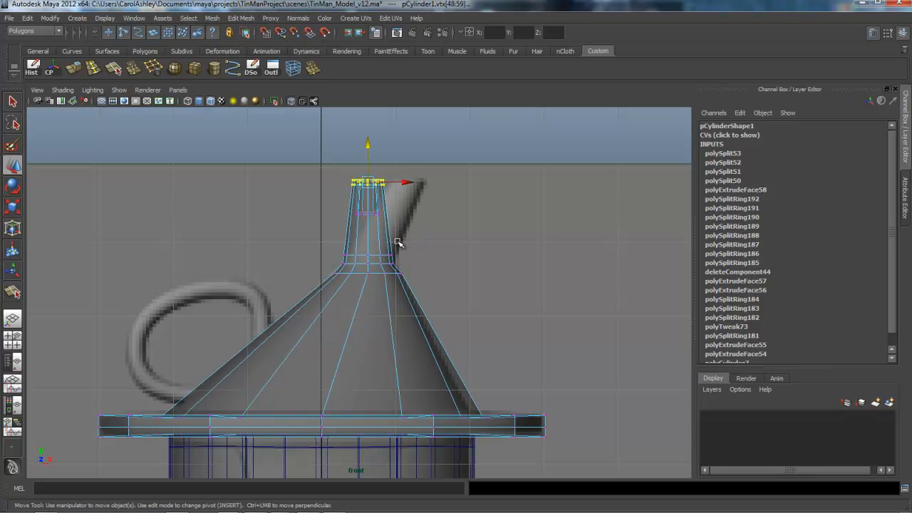
Step: Slant the spout by moving its tip vertices sideways onto the reference, and shift the hollow's bottom ring to about X 0.922
{"action": "key", "text": "shift+period"}
{"action": "middle_click_drag", "start_coordinate": [397, 243], "coordinate": [434, 242], "text": "shift"}
{"action": "key", "text": "shift+comma"}
{"action": "middle_click_drag", "start_coordinate": [397, 242], "coordinate": [396, 242], "text": "shift"}
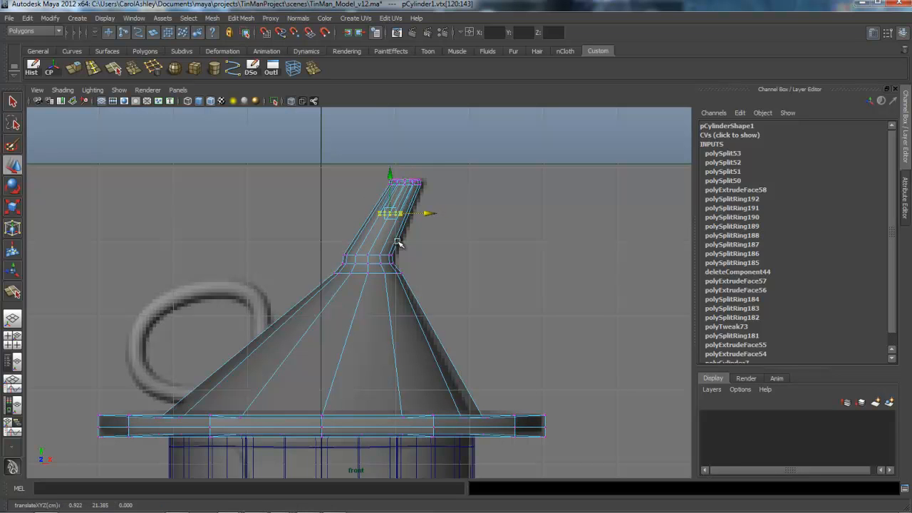
Step: Nudge the vertex ring just above the spout's base toward the tip's side to follow the slant
{"action": "key", "text": "Down"}
{"action": "key", "text": "alt+Right"}
{"action": "key", "text": "alt+Right"}
{"action": "key", "text": "alt+Right"}
{"action": "key", "text": "alt+Right"}
{"action": "key", "text": "alt+Right"}
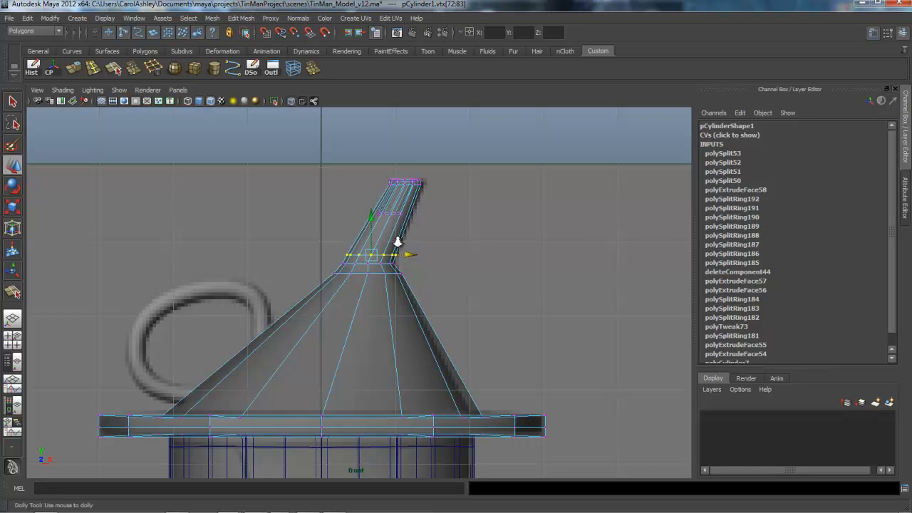
Step: Nudge the vertex ring just below the spout's base back toward the hat's centre, to about X 0.577
{"action": "scroll", "coordinate": [398, 243], "scroll_direction": "up", "scroll_amount": 4}
{"action": "key", "text": "Down"}
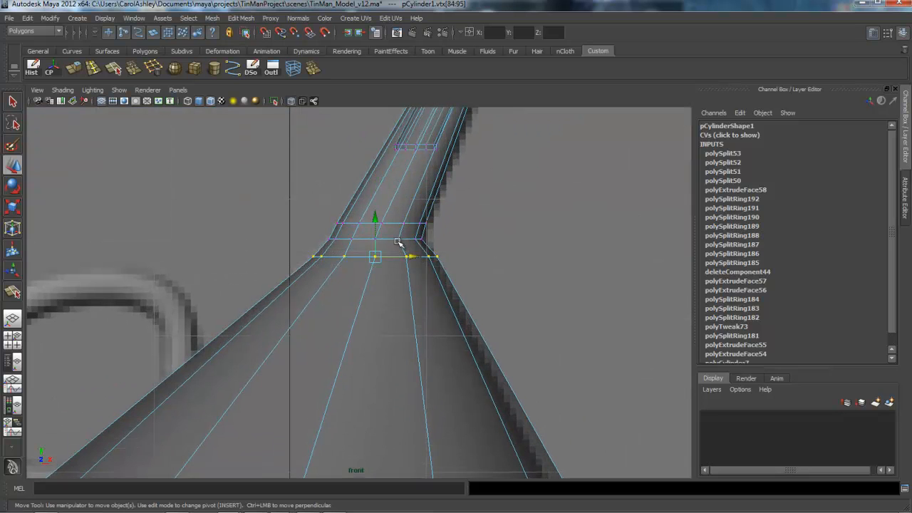
{"action": "key", "text": "alt+Left"}
{"action": "key", "text": "alt+Left"}
{"action": "key", "text": "alt+Left"}
{"action": "key", "text": "alt+Left"}
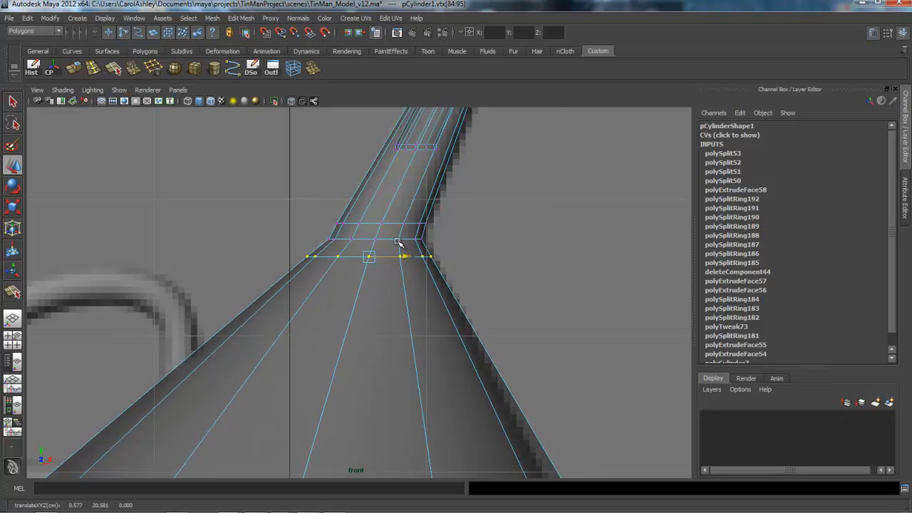
Step: Insert two edge loops around the cone, one near its middle and one closer to the brim
{"action": "scroll", "coordinate": [398, 242], "scroll_direction": "down", "scroll_amount": 5}
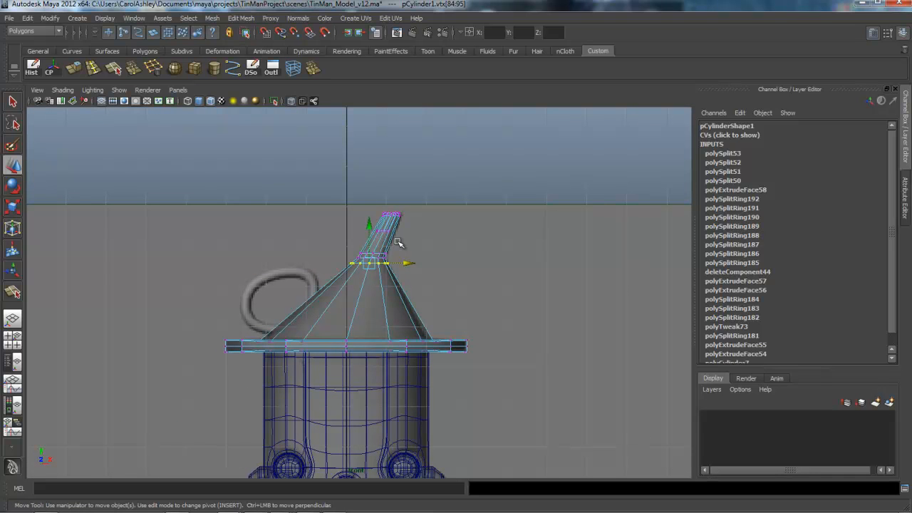
{"action": "left_click", "coordinate": [93, 69]}
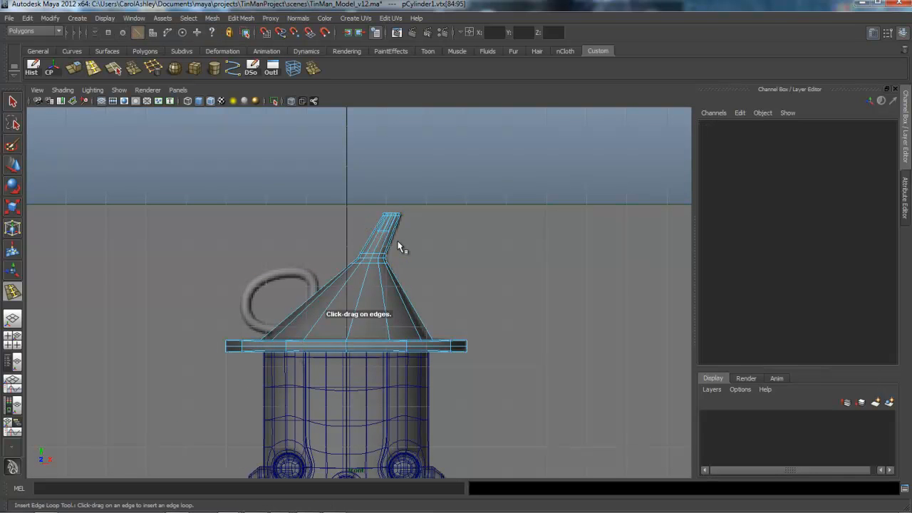
{"action": "left_click", "coordinate": [399, 246]}
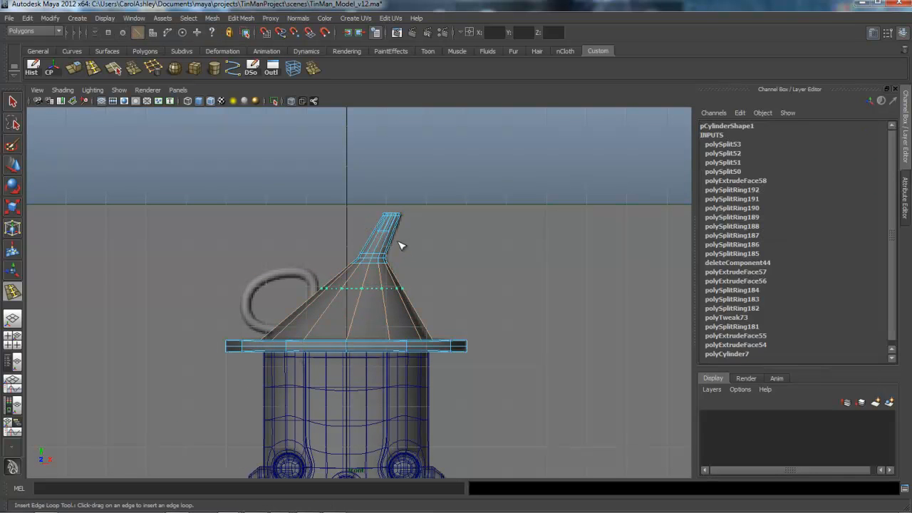
{"action": "left_click", "coordinate": [399, 246]}
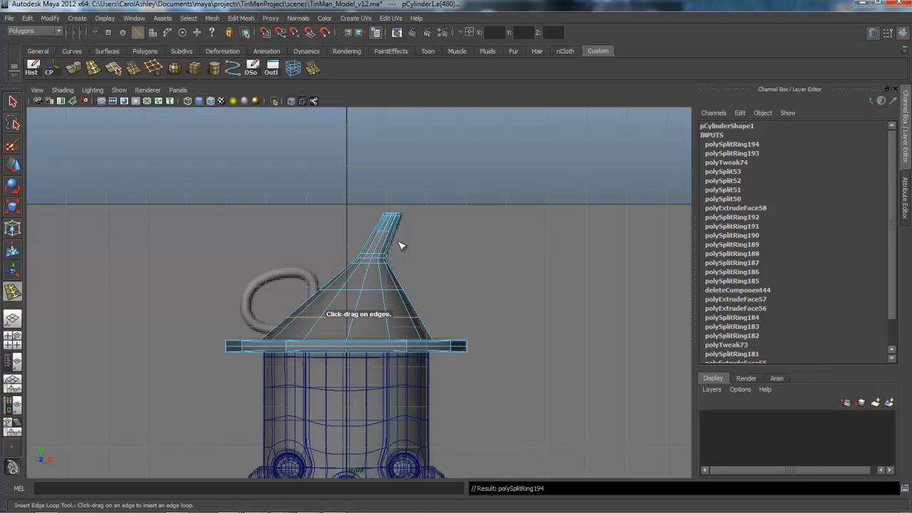
Step: Rotate the cone's upper edge loop in the front view to tilt it slightly up on the spout's side
{"action": "scroll", "coordinate": [397, 243], "scroll_direction": "up", "scroll_amount": 3}
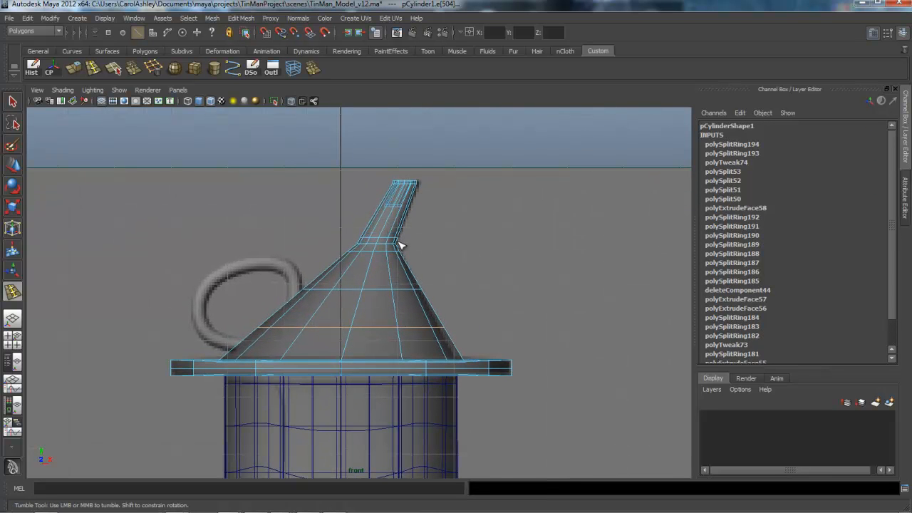
{"action": "key", "text": "q"}
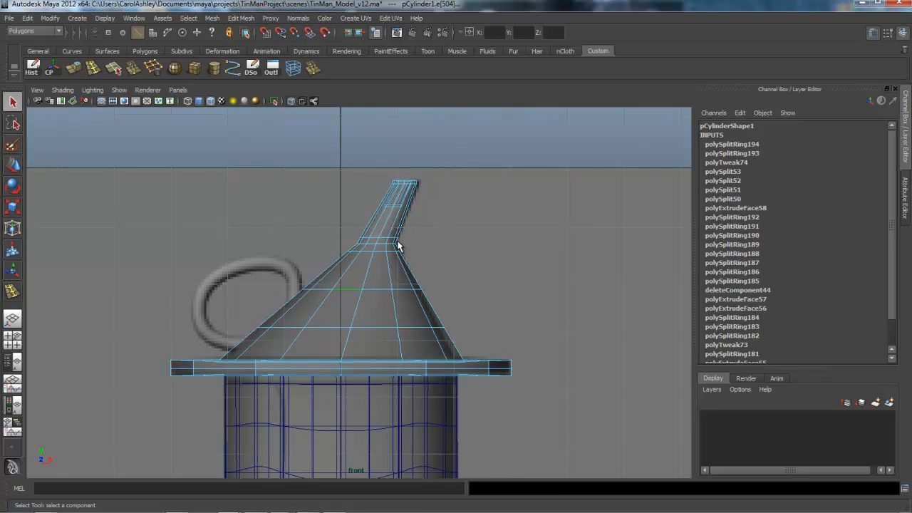
{"action": "key", "text": "e"}
{"action": "left_click_drag", "start_coordinate": [399, 244], "coordinate": [399, 244]}
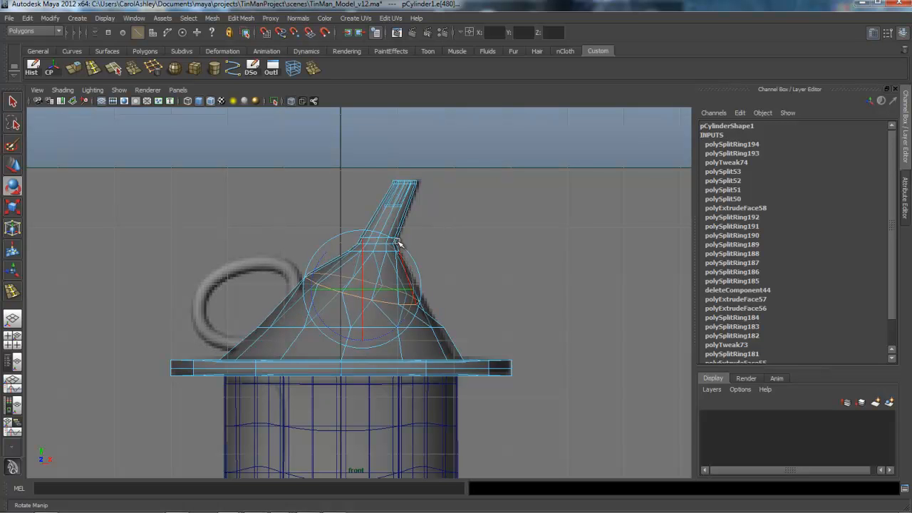
{"action": "key", "text": "ctrl+z"}
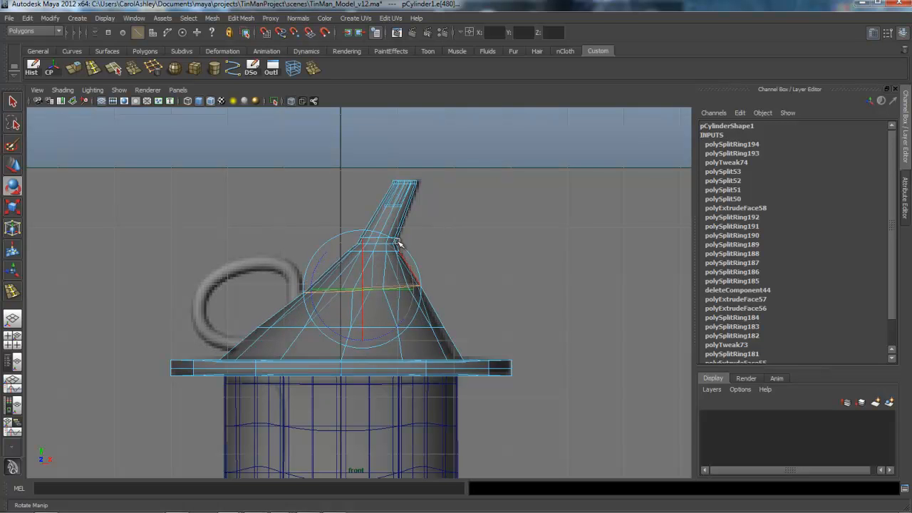
Step: Examine the reshaped hat in the perspective view and return to object mode
{"action": "key", "text": "space"}
{"action": "key", "text": "space"}
{"action": "left_click_drag", "start_coordinate": [398, 243], "coordinate": [397, 241], "text": "alt"}
{"action": "scroll", "coordinate": [398, 242], "scroll_direction": "up", "scroll_amount": 5}
{"action": "scroll", "coordinate": [398, 242], "scroll_direction": "down", "scroll_amount": 4}
{"action": "middle_click_drag", "start_coordinate": [398, 241], "coordinate": [399, 243], "text": "alt"}
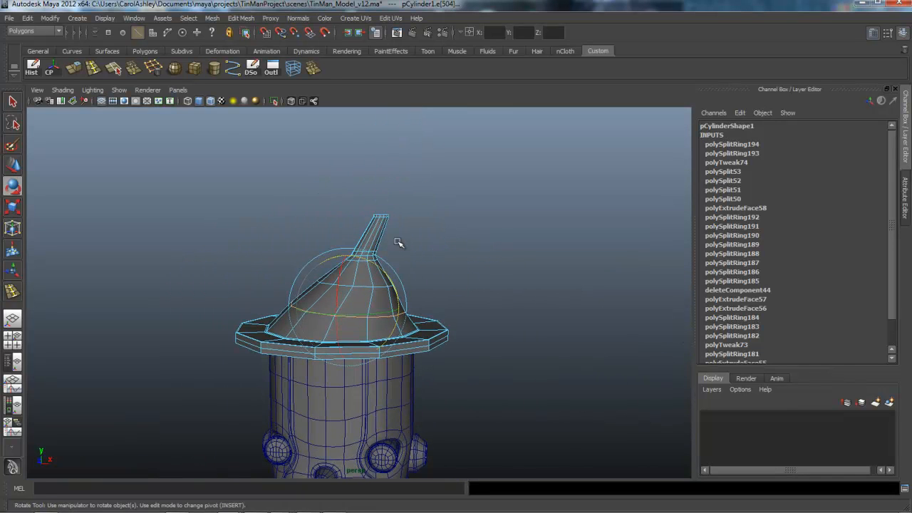
{"action": "right_click_drag", "start_coordinate": [362, 295], "coordinate": [413, 283]}
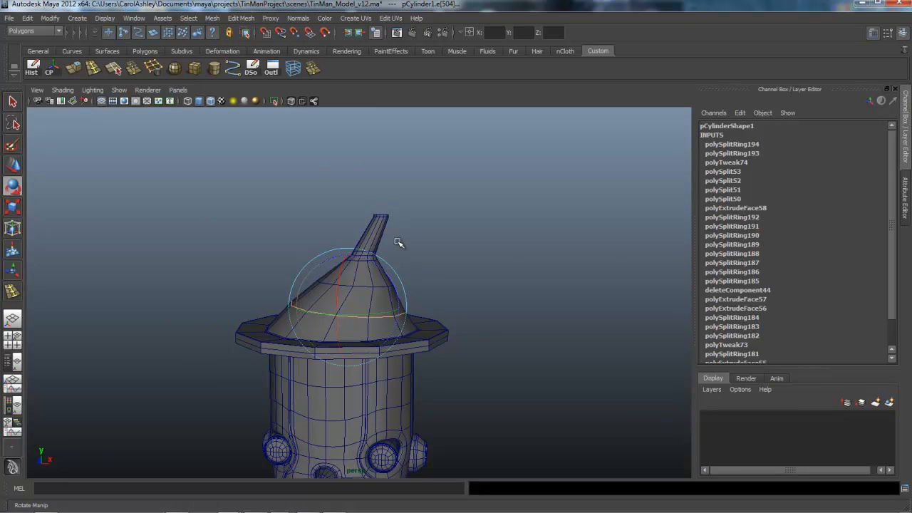
Step: Examine the hat and the reference image's handle in the front view
{"action": "left_click_drag", "start_coordinate": [398, 243], "coordinate": [397, 241], "text": "alt"}
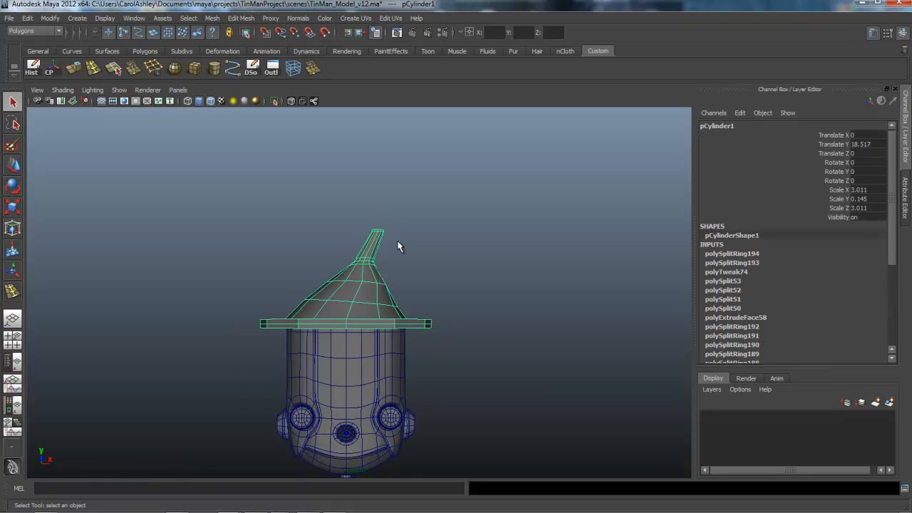
{"action": "key", "text": "space"}
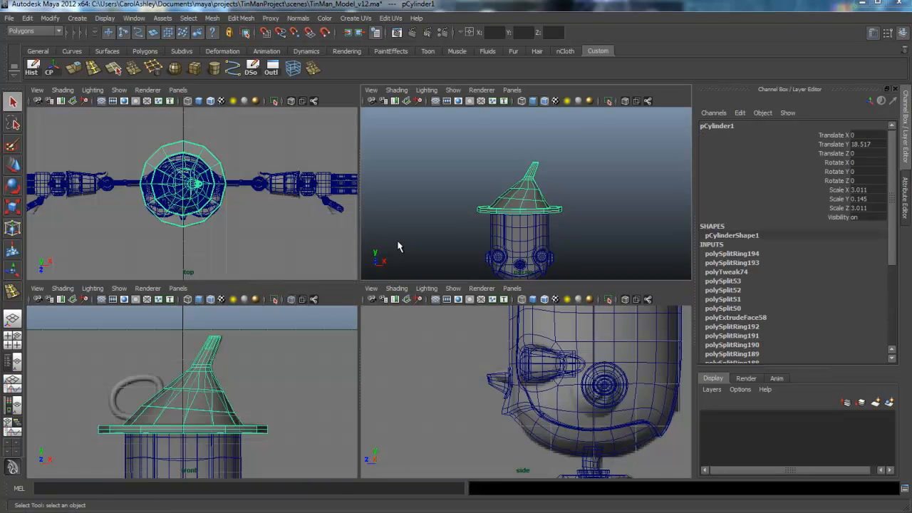
{"action": "key", "text": "space"}
{"action": "middle_click_drag", "start_coordinate": [399, 246], "coordinate": [479, 262], "text": "alt"}
{"action": "right_click_drag", "start_coordinate": [397, 245], "coordinate": [456, 244], "text": "alt"}
{"action": "middle_click_drag", "start_coordinate": [399, 246], "coordinate": [380, 201], "text": "alt"}
{"action": "right_click_drag", "start_coordinate": [399, 246], "coordinate": [429, 245], "text": "alt"}
{"action": "middle_click_drag", "start_coordinate": [399, 246], "coordinate": [389, 269], "text": "alt"}
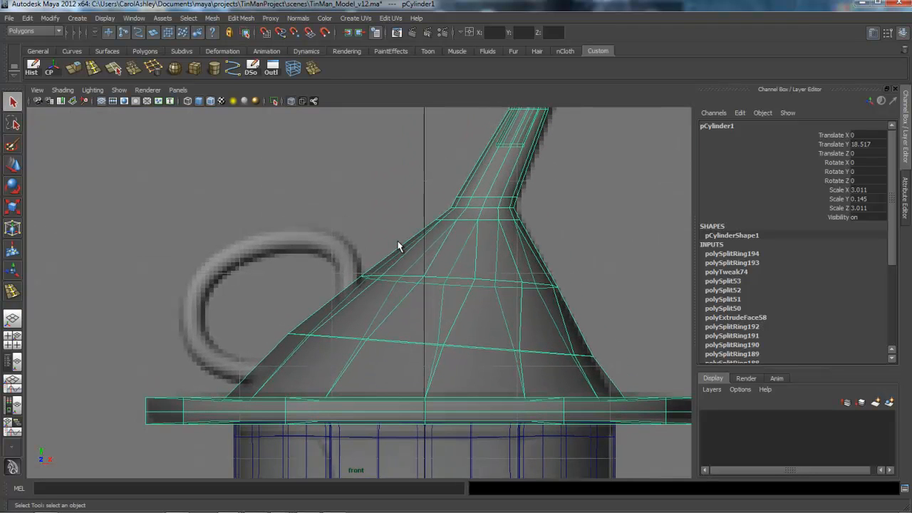
{"action": "scroll", "coordinate": [397, 246], "scroll_direction": "down", "scroll_amount": 3}
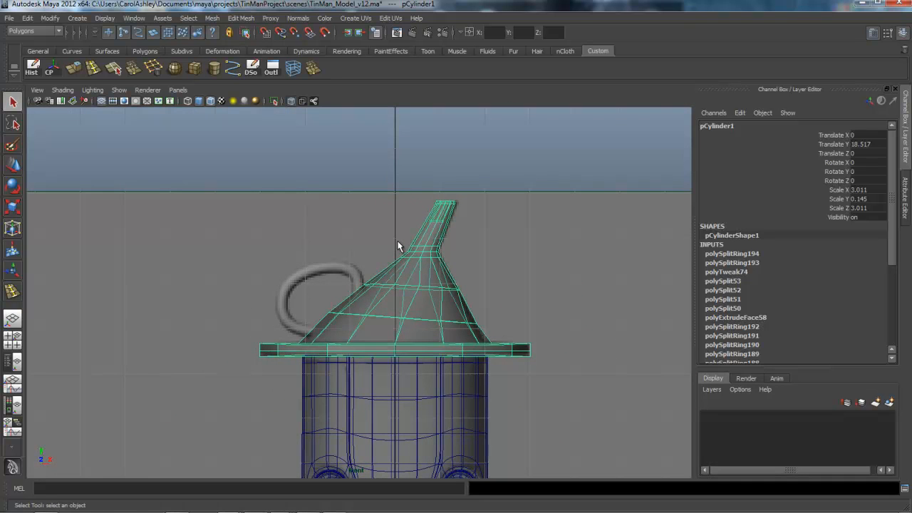
Step: Start a CV curve inside the cone in the front view and place its first control vertices over the reference handle's top
{"action": "left_click", "coordinate": [77, 18]}
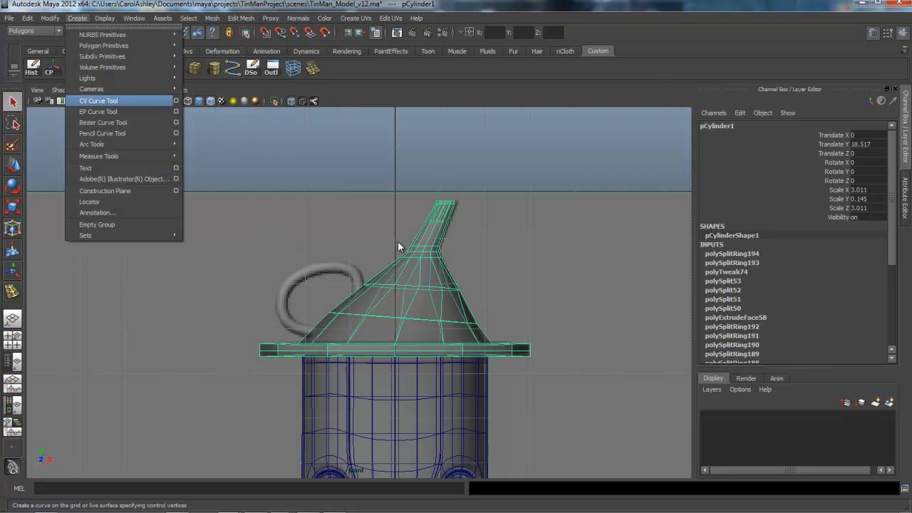
{"action": "left_click", "coordinate": [176, 101]}
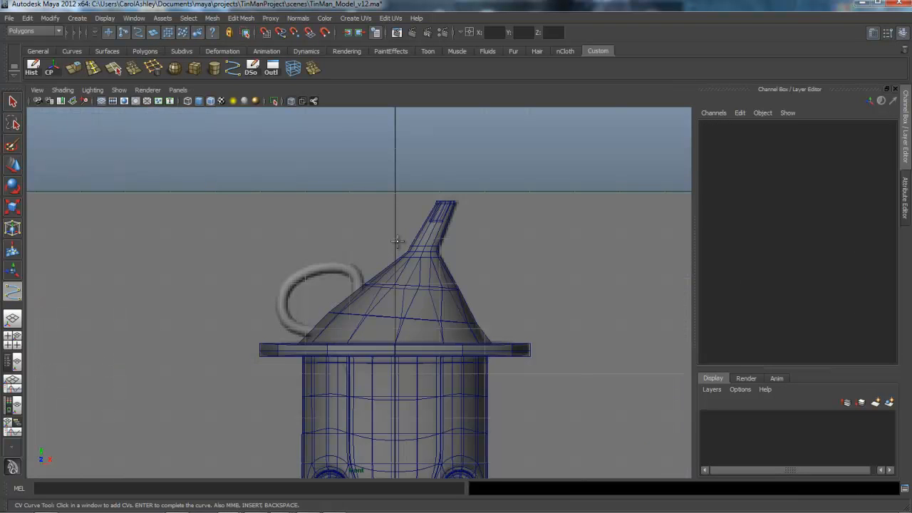
{"action": "scroll", "coordinate": [396, 242], "scroll_direction": "up", "scroll_amount": 5}
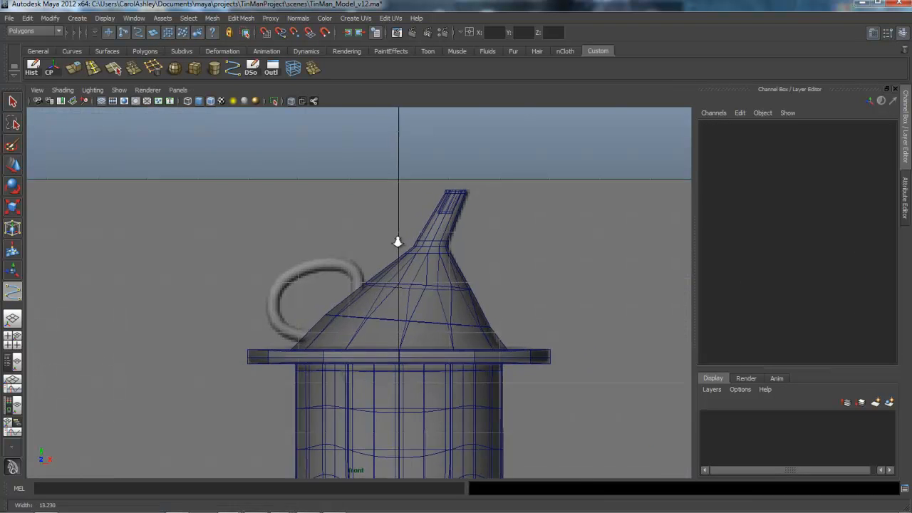
{"action": "scroll", "coordinate": [396, 241], "scroll_direction": "down", "scroll_amount": 3}
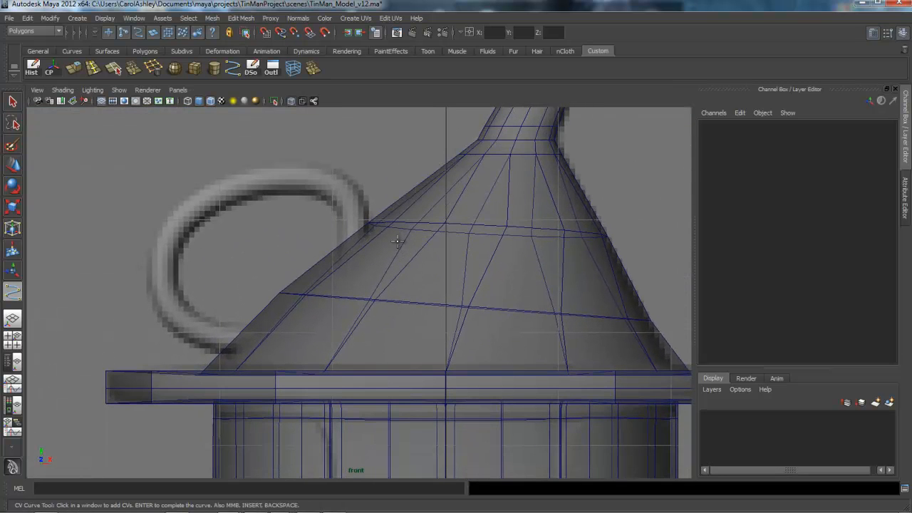
{"action": "scroll", "coordinate": [397, 242], "scroll_direction": "up", "scroll_amount": 4}
{"action": "left_click", "coordinate": [355, 230]}
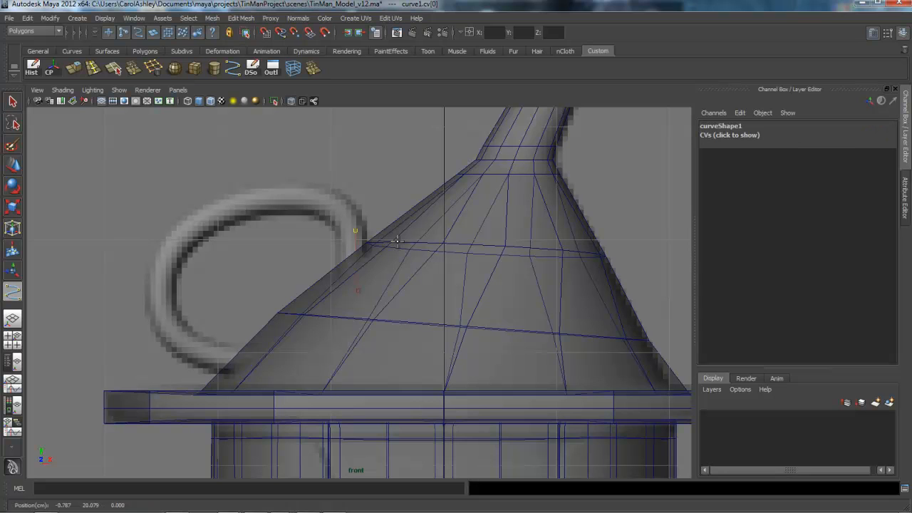
{"action": "left_click", "coordinate": [325, 199]}
{"action": "left_click", "coordinate": [251, 200]}
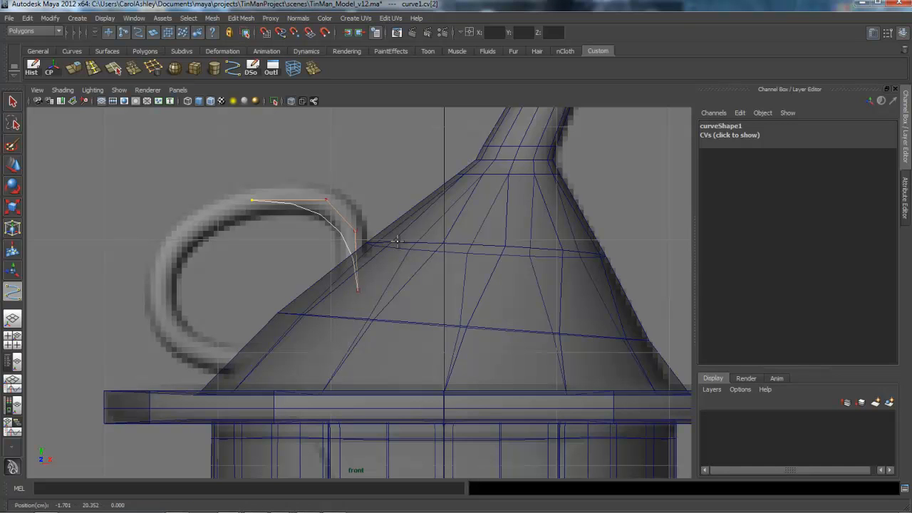
{"action": "left_click_drag", "start_coordinate": [245, 200], "coordinate": [272, 197]}
Step: Continue the CV curve around the handle's outer bend and finish it inside the lower part of the cone
{"action": "left_click", "coordinate": [207, 213]}
{"action": "left_click", "coordinate": [159, 269]}
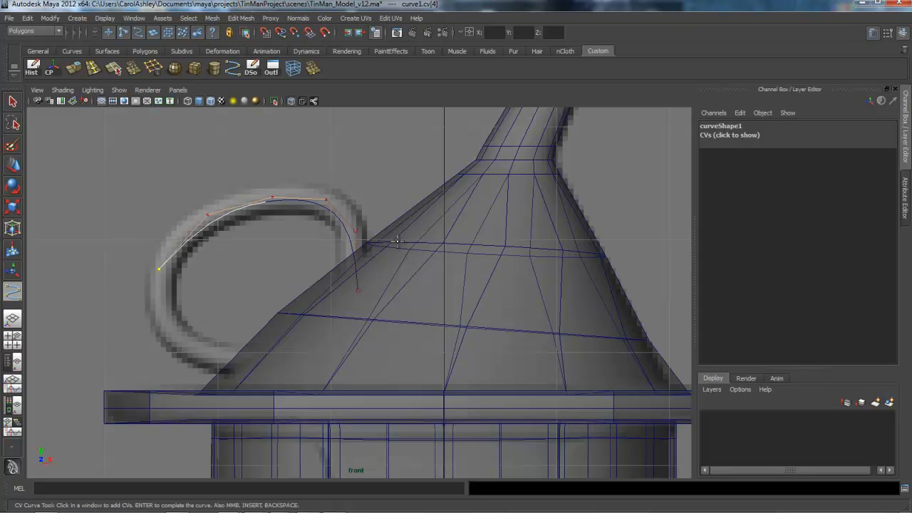
{"action": "left_click", "coordinate": [163, 325]}
{"action": "left_click", "coordinate": [206, 356]}
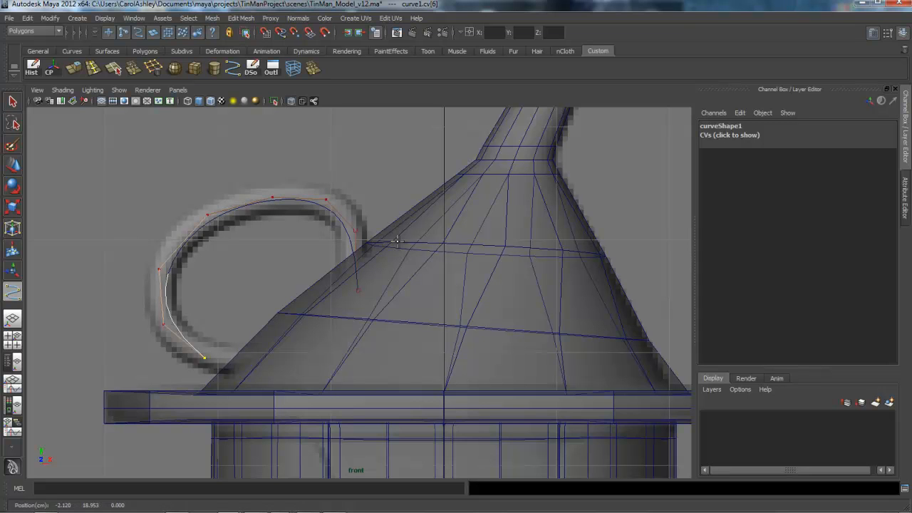
{"action": "left_click_drag", "start_coordinate": [286, 360], "coordinate": [278, 357]}
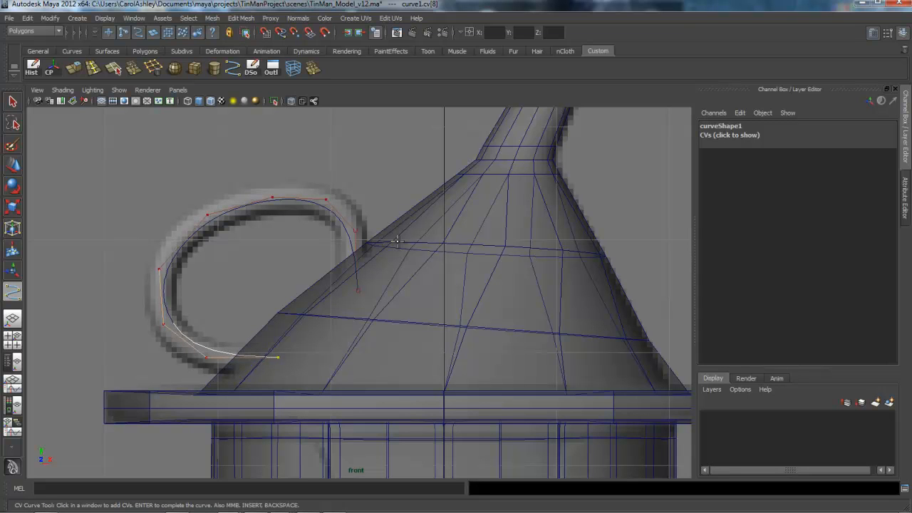
{"action": "key", "text": "q"}
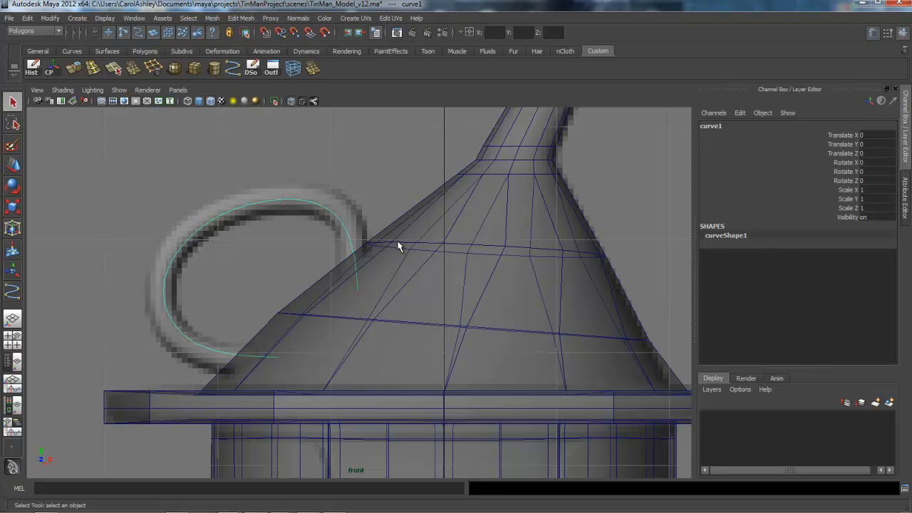
Step: Show the curve's control vertices and move the one at the handle's top slightly up along the reference
{"action": "scroll", "coordinate": [398, 247], "scroll_direction": "up", "scroll_amount": 2}
{"action": "right_click", "coordinate": [397, 246]}
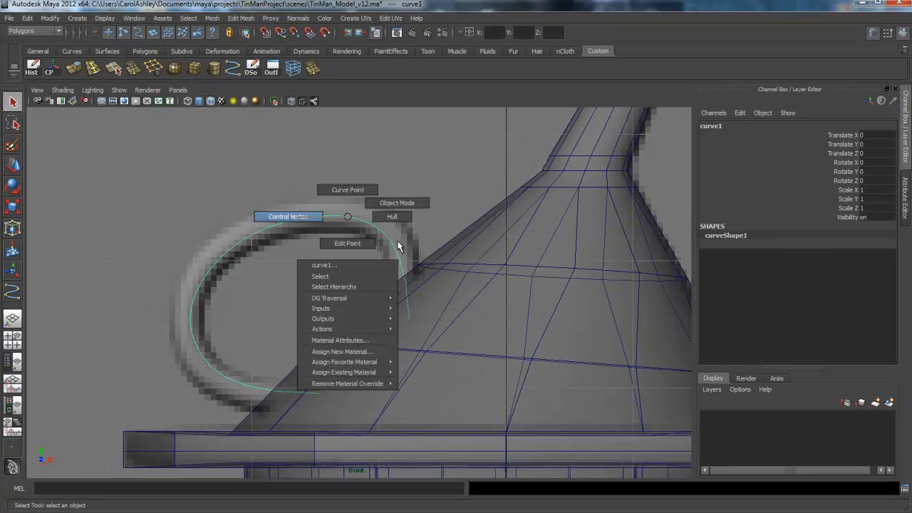
{"action": "right_click_drag", "start_coordinate": [347, 216], "coordinate": [289, 217]}
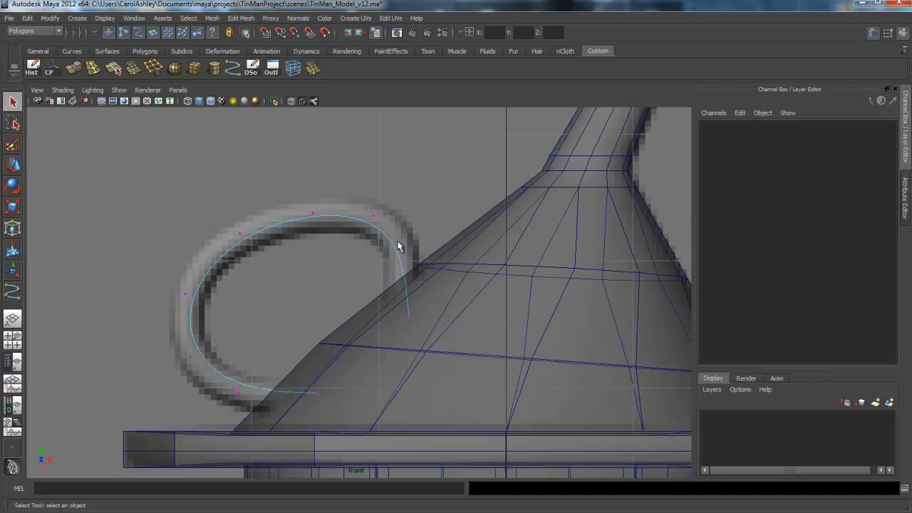
{"action": "left_click", "coordinate": [313, 213]}
{"action": "key", "text": "w"}
{"action": "left_click_drag", "start_coordinate": [313, 213], "coordinate": [307, 211]}
Step: Move the control vertices at the handle's upper bend and upper end to fit the reference, and return to object mode
{"action": "left_click", "coordinate": [373, 215]}
{"action": "left_click_drag", "start_coordinate": [373, 216], "coordinate": [385, 210]}
{"action": "left_click_drag", "start_coordinate": [392, 241], "coordinate": [417, 242]}
{"action": "left_click", "coordinate": [408, 317]}
{"action": "left_click_drag", "start_coordinate": [408, 317], "coordinate": [400, 318]}
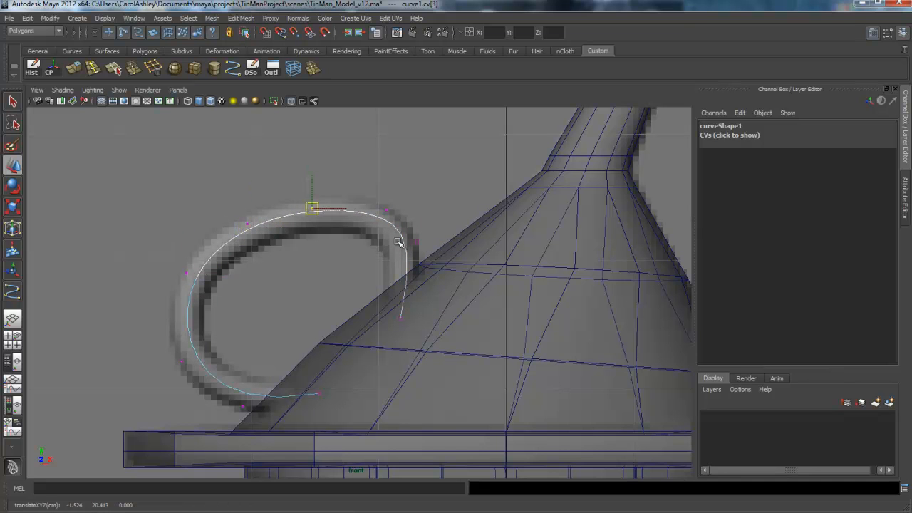
{"action": "right_click", "coordinate": [398, 242]}
{"action": "right_click", "coordinate": [398, 243]}
{"action": "right_click_drag", "start_coordinate": [398, 243], "coordinate": [447, 215]}
Step: Examine the handle curve together with the whole character in the perspective view
{"action": "right_click_drag", "start_coordinate": [398, 242], "coordinate": [327, 242], "text": "alt"}
{"action": "key", "text": "space"}
{"action": "key", "text": "space"}
{"action": "scroll", "coordinate": [398, 243], "scroll_direction": "down", "scroll_amount": 10}
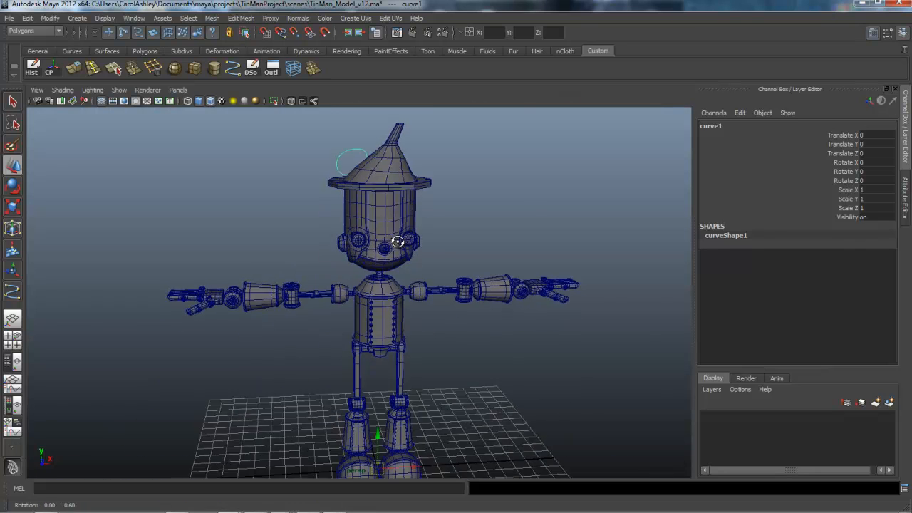
{"action": "right_click_drag", "start_coordinate": [398, 242], "coordinate": [456, 242], "text": "alt"}
{"action": "middle_click_drag", "start_coordinate": [398, 242], "coordinate": [362, 389], "text": "alt"}
{"action": "mouse_move", "coordinate": [397, 242]}
{"action": "left_mouse_down", "text": "alt"}
{"action": "mouse_move", "coordinate": [463, 278]}
{"action": "mouse_move", "coordinate": [534, 292]}
{"action": "mouse_move", "coordinate": [398, 241]}
{"action": "left_mouse_up", "text": "alt"}
{"action": "left_click_drag", "start_coordinate": [398, 241], "coordinate": [397, 241], "text": "alt"}
{"action": "middle_click_drag", "start_coordinate": [397, 244], "coordinate": [409, 217], "text": "alt"}
{"action": "scroll", "coordinate": [398, 242], "scroll_direction": "down", "scroll_amount": 6}
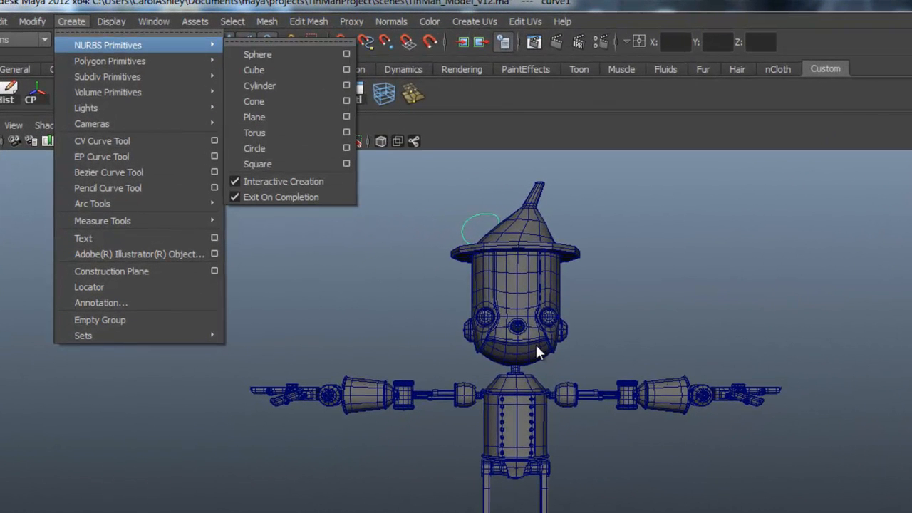
Step: Create a small NURBS circle on the ground grid beside the character's feet
{"action": "key", "text": "Down"}
{"action": "key", "text": "Down"}
{"action": "key", "text": "Down"}
{"action": "key", "text": "Down"}
{"action": "key", "text": "Down"}
{"action": "key", "text": "Down"}
{"action": "key", "text": "Down"}
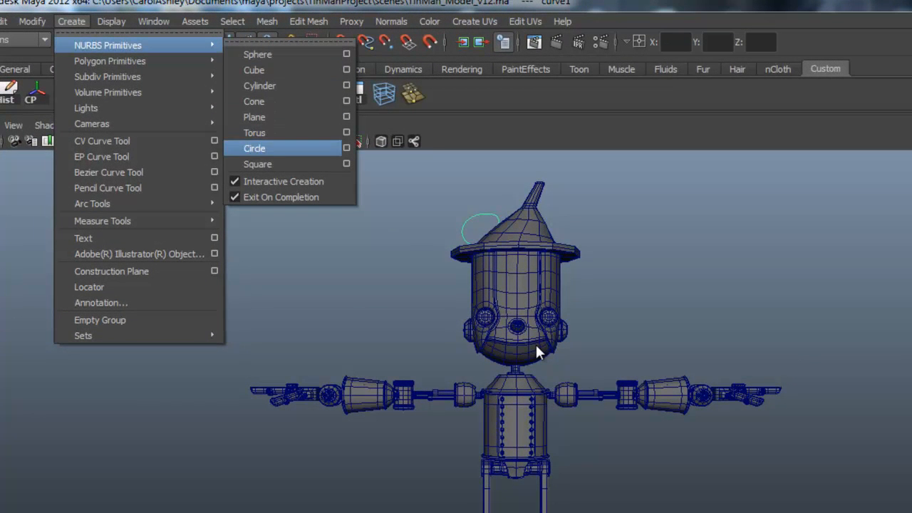
{"action": "key", "text": "Return"}
{"action": "left_click_drag", "start_coordinate": [545, 353], "coordinate": [536, 343], "text": "alt"}
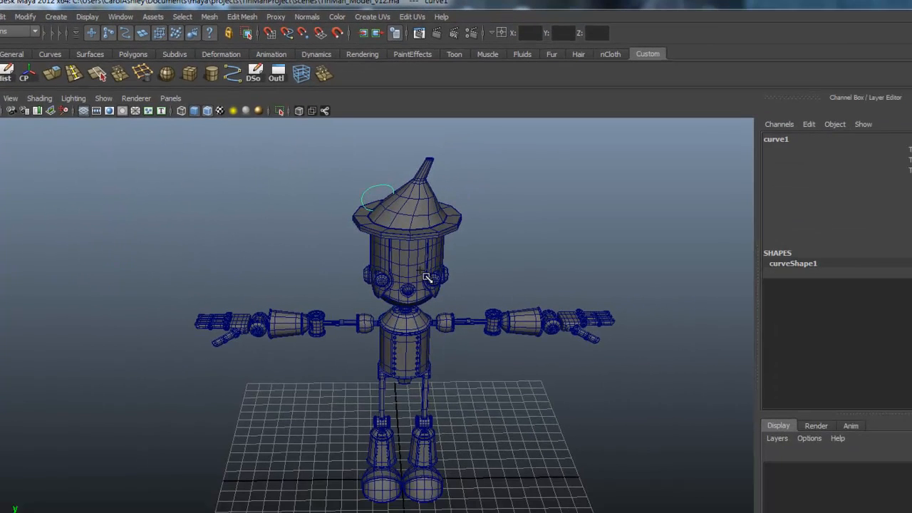
{"action": "left_click_drag", "start_coordinate": [311, 449], "coordinate": [323, 450]}
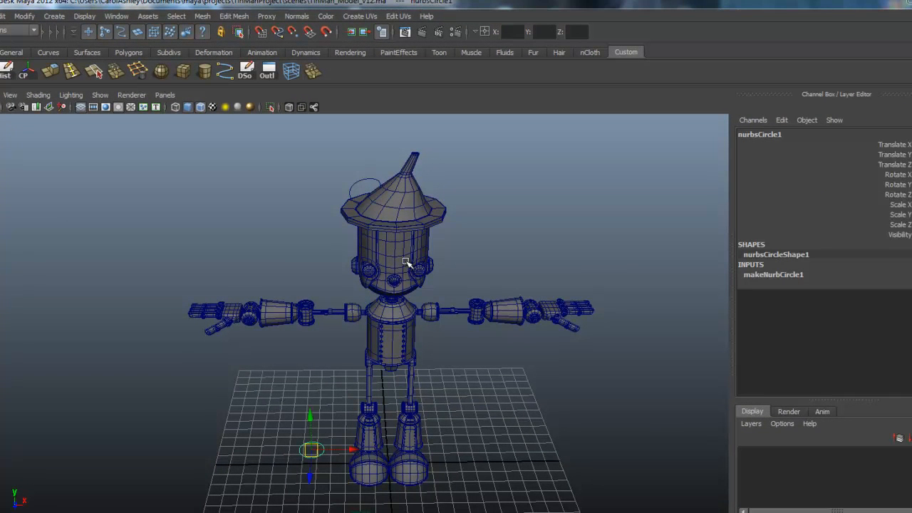
Step: Raise the circle to about Y 20.274 so it sits beside the hat
{"action": "left_click_drag", "start_coordinate": [310, 416], "coordinate": [297, 141]}
{"action": "scroll", "coordinate": [405, 261], "scroll_direction": "up", "scroll_amount": 3}
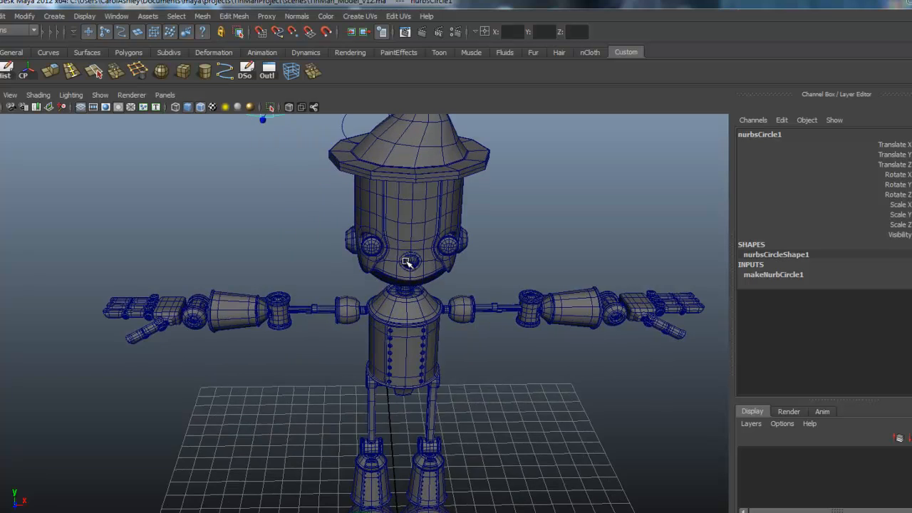
{"action": "middle_click_drag", "start_coordinate": [405, 261], "coordinate": [458, 463], "text": "alt"}
{"action": "scroll", "coordinate": [405, 261], "scroll_direction": "up", "scroll_amount": 5}
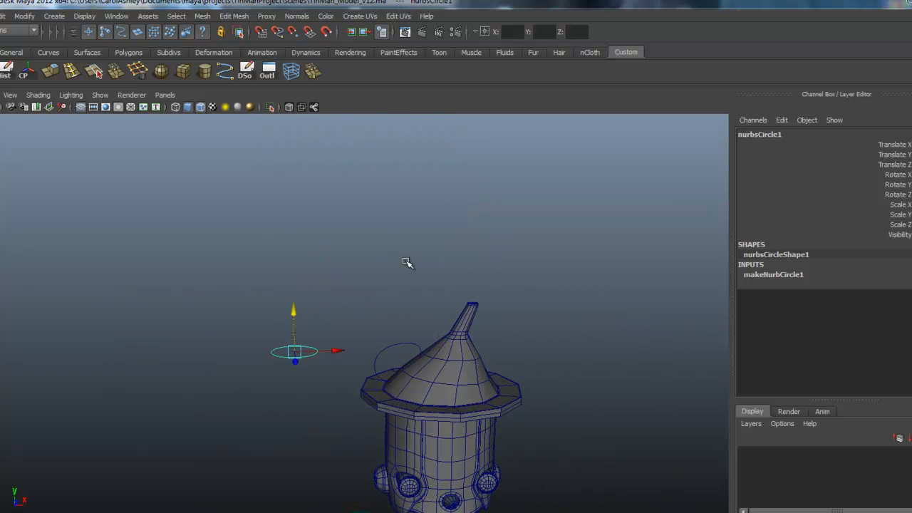
{"action": "left_click_drag", "start_coordinate": [405, 262], "coordinate": [407, 263], "text": "alt"}
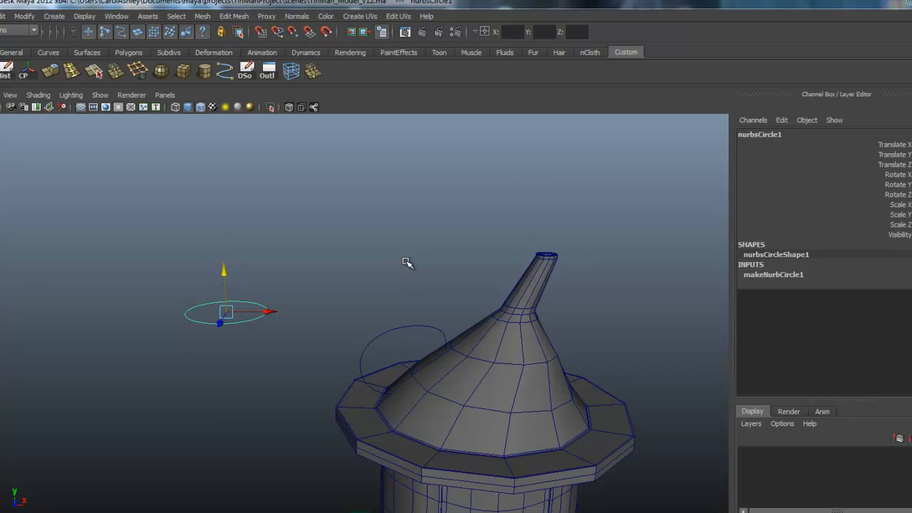
Step: Extrude the circle along the handle curve as a NURBS tube, using At path, Component pivot and Profile normal orientation
{"action": "key", "text": "ctrl+z"}
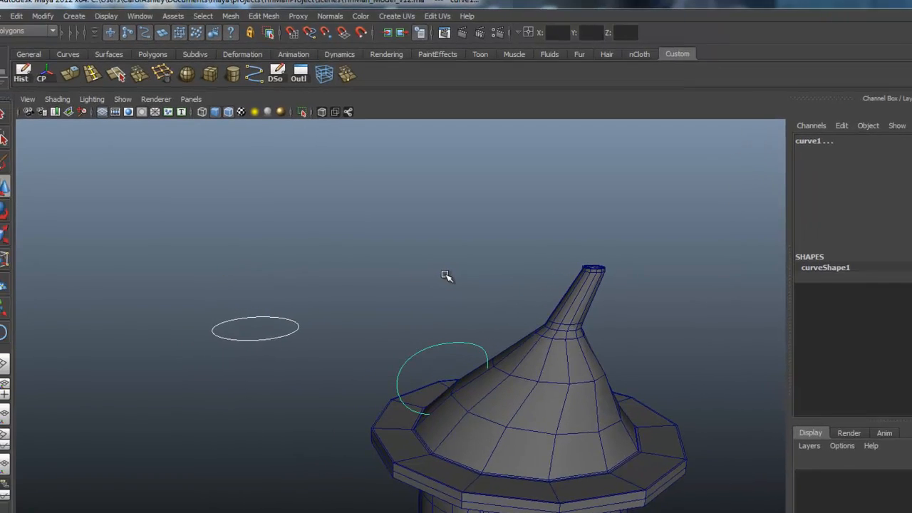
{"action": "left_click", "coordinate": [43, 31]}
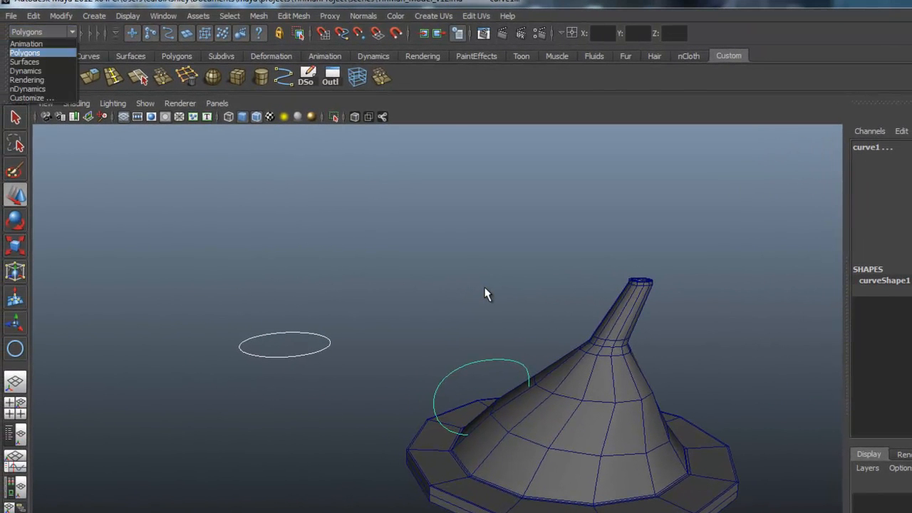
{"action": "left_click", "coordinate": [24, 62]}
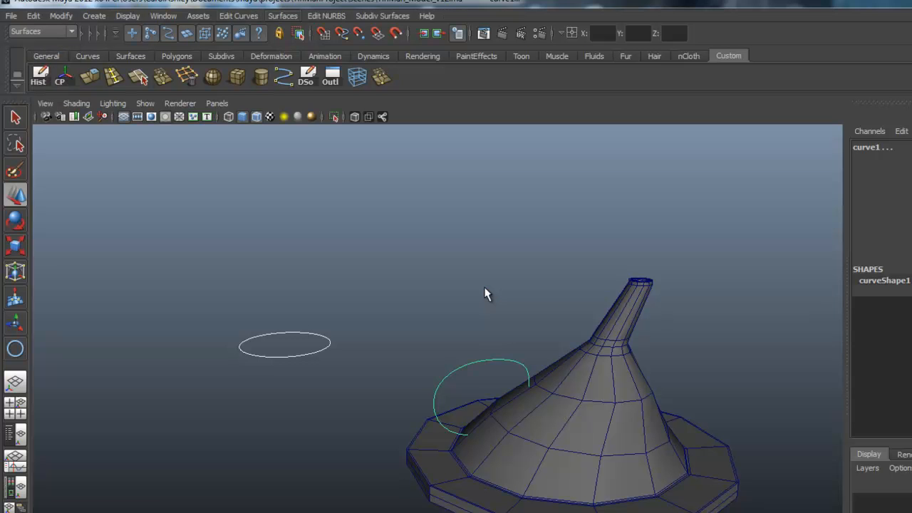
{"action": "left_click", "coordinate": [283, 15]}
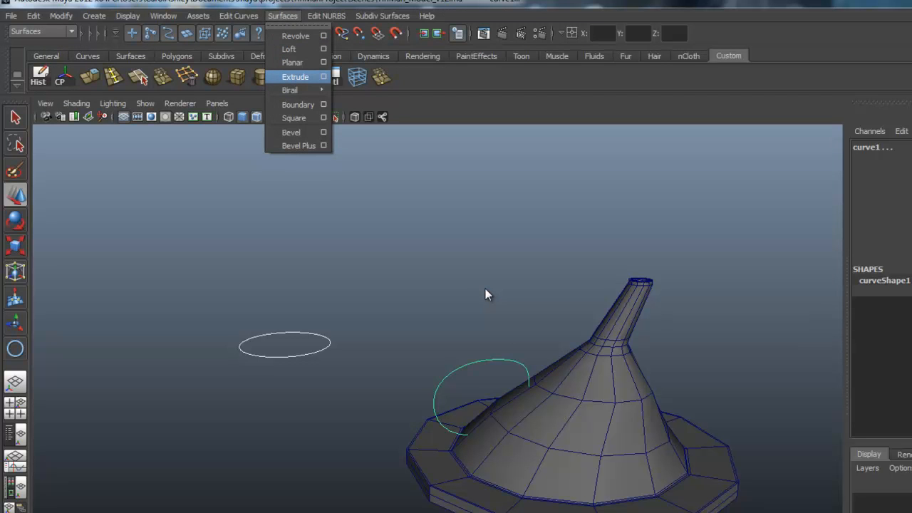
{"action": "left_click", "coordinate": [324, 76]}
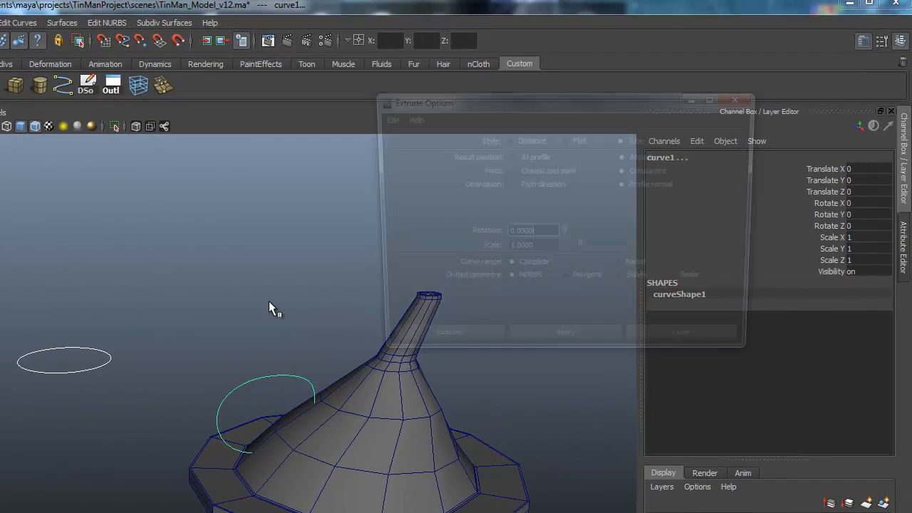
{"action": "left_click_drag", "start_coordinate": [456, 99], "coordinate": [433, 72]}
{"action": "left_click", "coordinate": [379, 102]}
{"action": "left_click", "coordinate": [411, 129]}
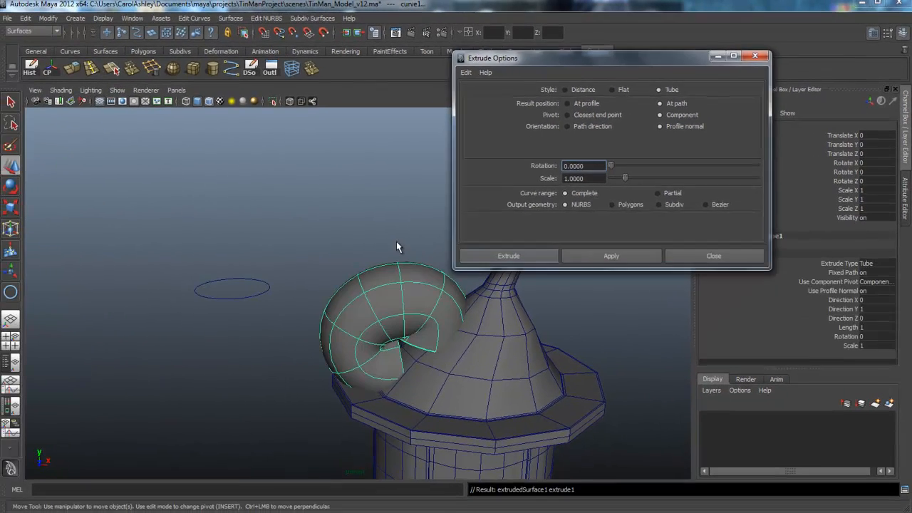
Step: Scale the profile circle uniformly to about 0.221 to thin the extruded handle
{"action": "left_click_drag", "start_coordinate": [398, 243], "coordinate": [398, 243], "text": "alt"}
{"action": "scroll", "coordinate": [399, 243], "scroll_direction": "up", "scroll_amount": 4}
{"action": "left_click", "coordinate": [159, 262]}
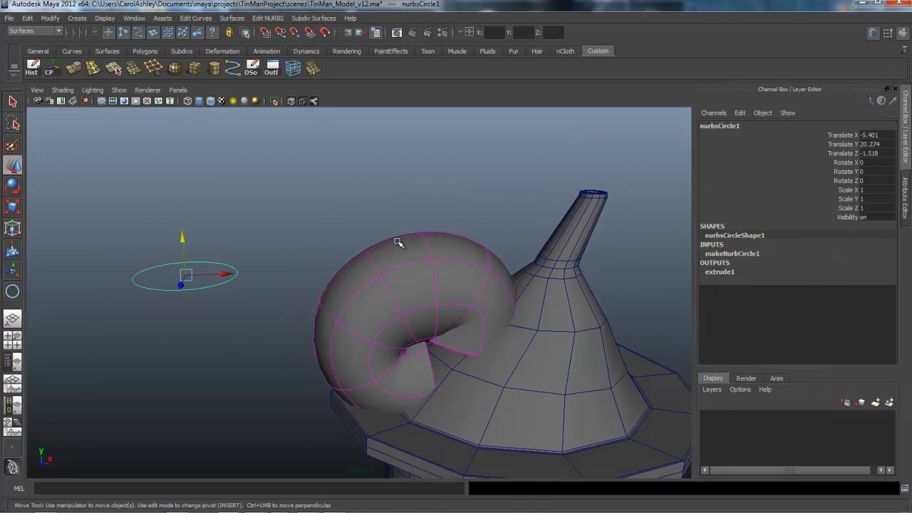
{"action": "key", "text": "r"}
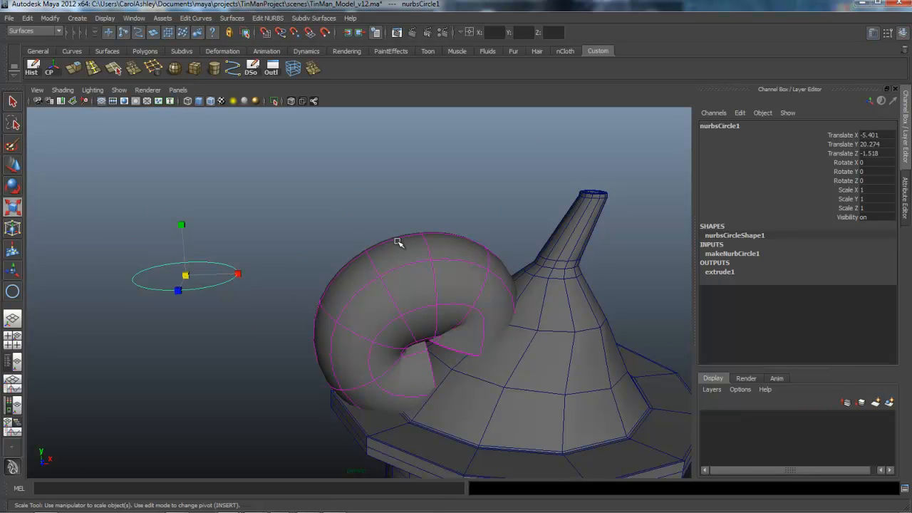
{"action": "middle_click_drag", "start_coordinate": [398, 243], "coordinate": [398, 243]}
{"action": "scroll", "coordinate": [398, 243], "scroll_direction": "up", "scroll_amount": 6}
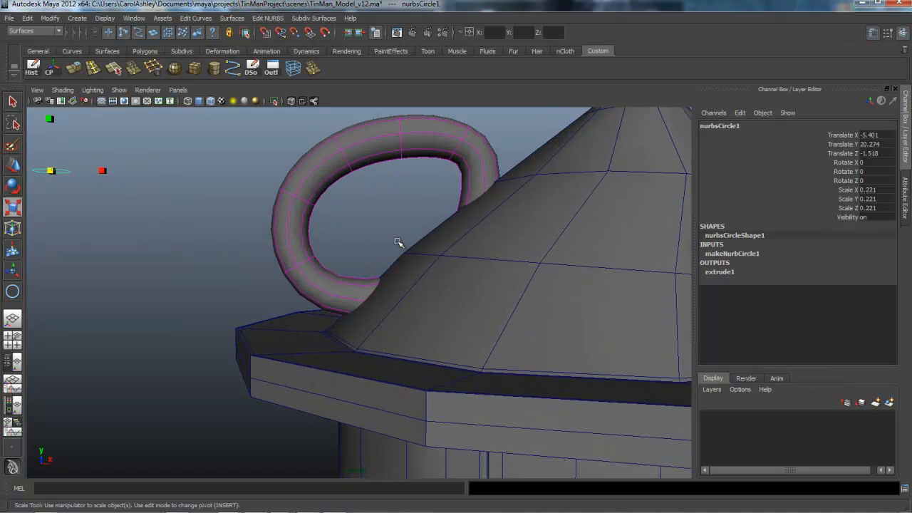
{"action": "left_click_drag", "start_coordinate": [398, 243], "coordinate": [398, 243], "text": "alt"}
{"action": "middle_click_drag", "start_coordinate": [398, 243], "coordinate": [398, 243], "text": "alt"}
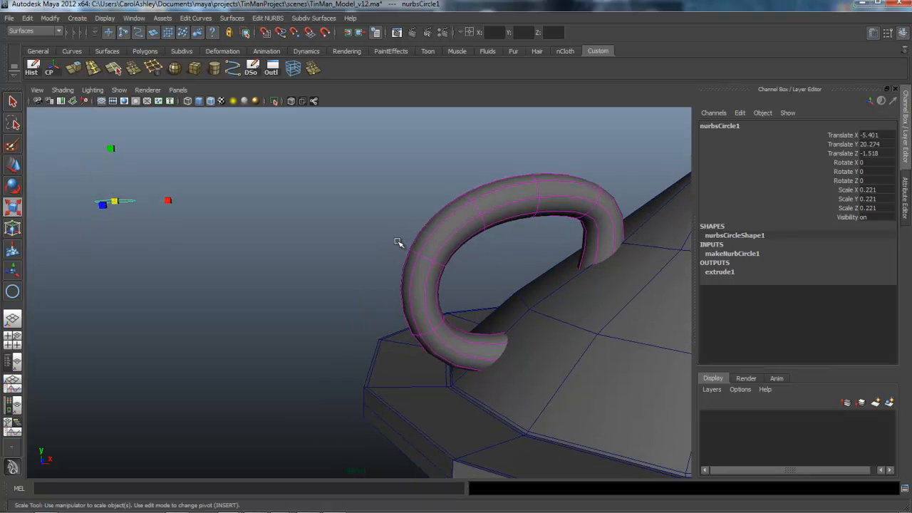
Step: Delete the construction history of the extruded handle surface
{"action": "left_click_drag", "start_coordinate": [398, 243], "coordinate": [399, 243], "text": "alt"}
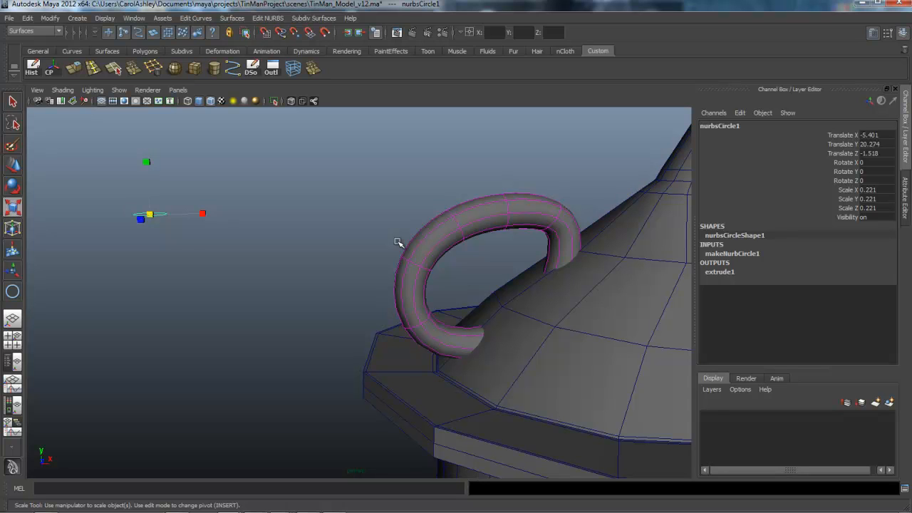
{"action": "left_click", "coordinate": [399, 243]}
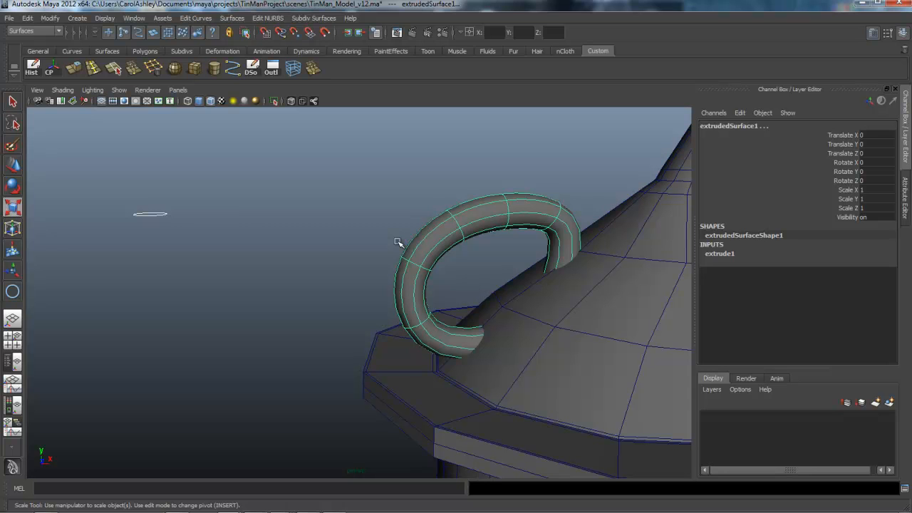
{"action": "key", "text": "alt+shift+d"}
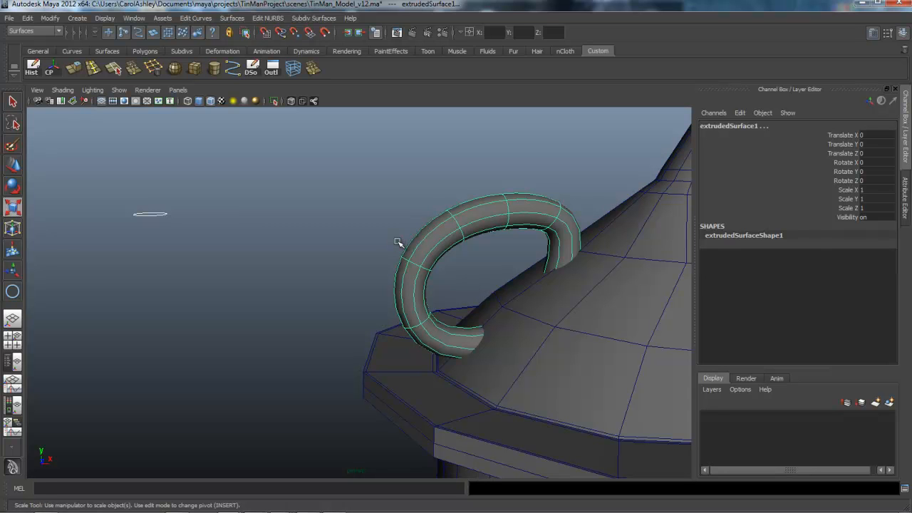
Step: Delete the leftover construction curves curve1 and nurbsCircle1
{"action": "left_click", "coordinate": [272, 68]}
{"action": "middle_click_drag", "start_coordinate": [420, 247], "coordinate": [401, 247], "text": "alt"}
{"action": "left_click", "coordinate": [401, 247]}
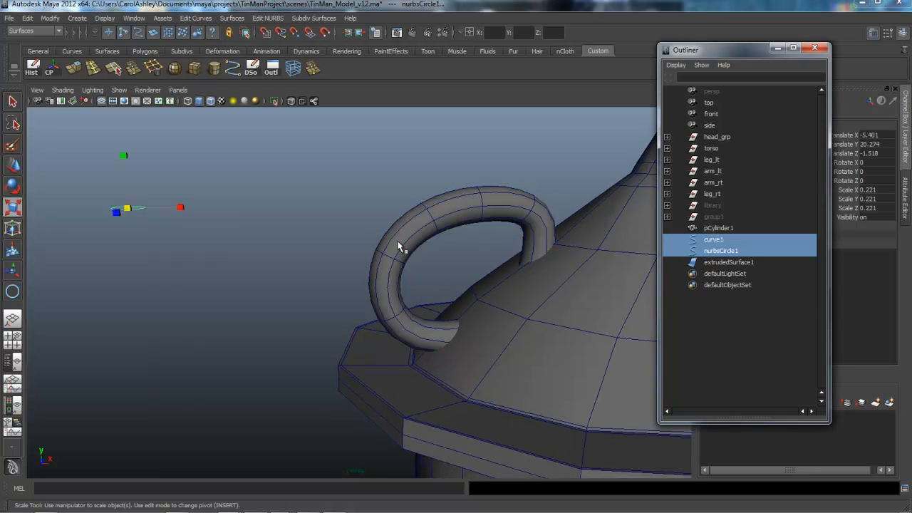
{"action": "key", "text": "Delete"}
Step: Rename the hat mesh pCylinder1 as hat
{"action": "double_click", "coordinate": [718, 228]}
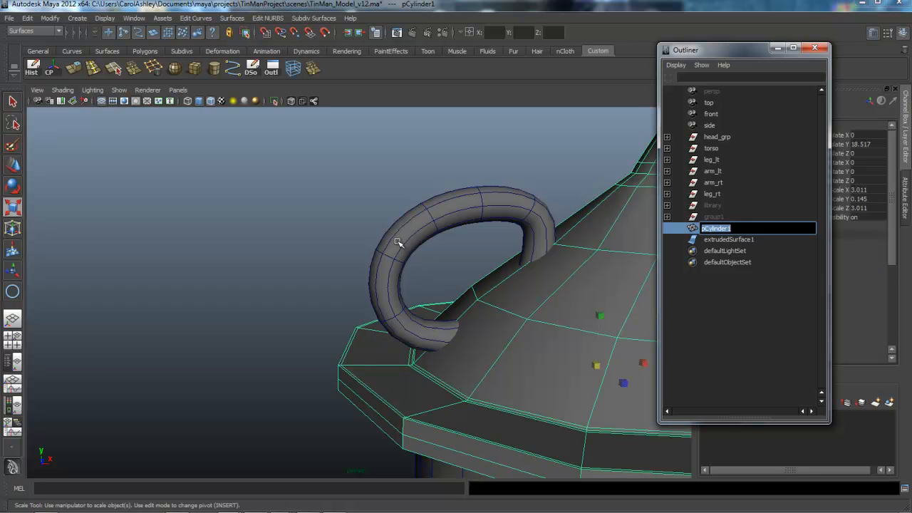
{"action": "middle_click_drag", "start_coordinate": [397, 242], "coordinate": [204, 244], "text": "alt"}
{"action": "right_click_drag", "start_coordinate": [397, 242], "coordinate": [285, 242], "text": "alt"}
{"action": "middle_click_drag", "start_coordinate": [398, 242], "coordinate": [406, 241], "text": "alt"}
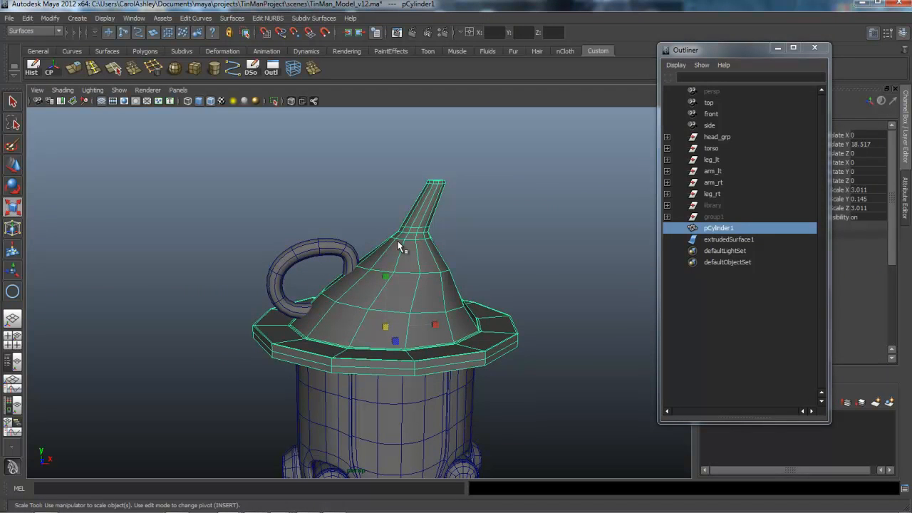
{"action": "double_click", "coordinate": [719, 228]}
{"action": "type", "text": "ha"}
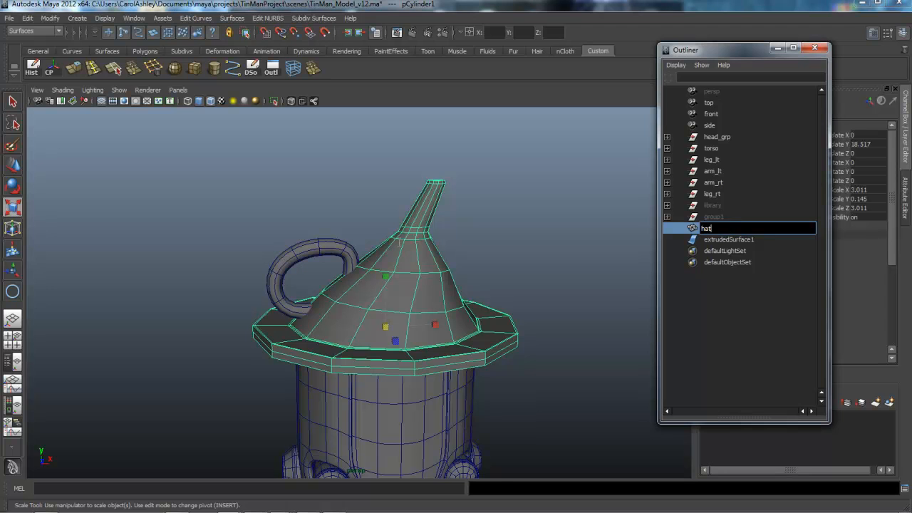
{"action": "type", "text": "t"}
{"action": "key", "text": "Return"}
Step: Rename the extruded tube surface as handle
{"action": "left_click", "coordinate": [729, 239]}
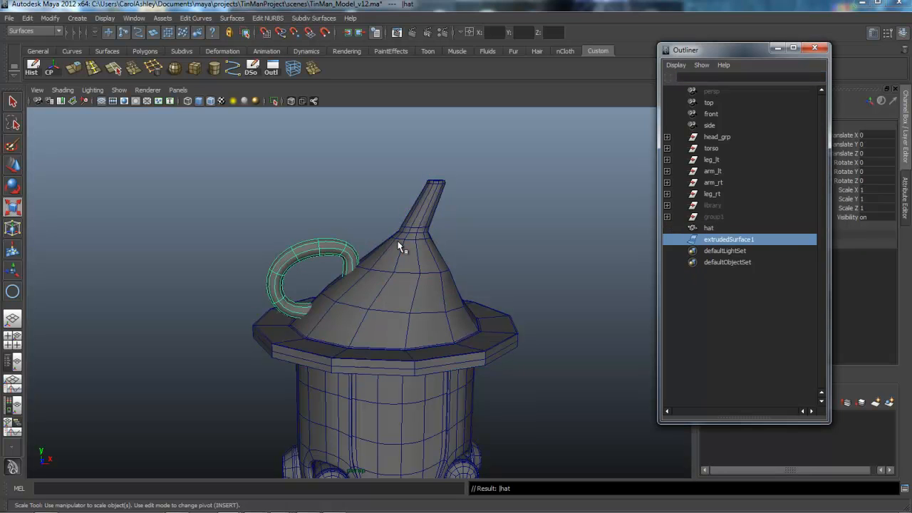
{"action": "double_click", "coordinate": [728, 239]}
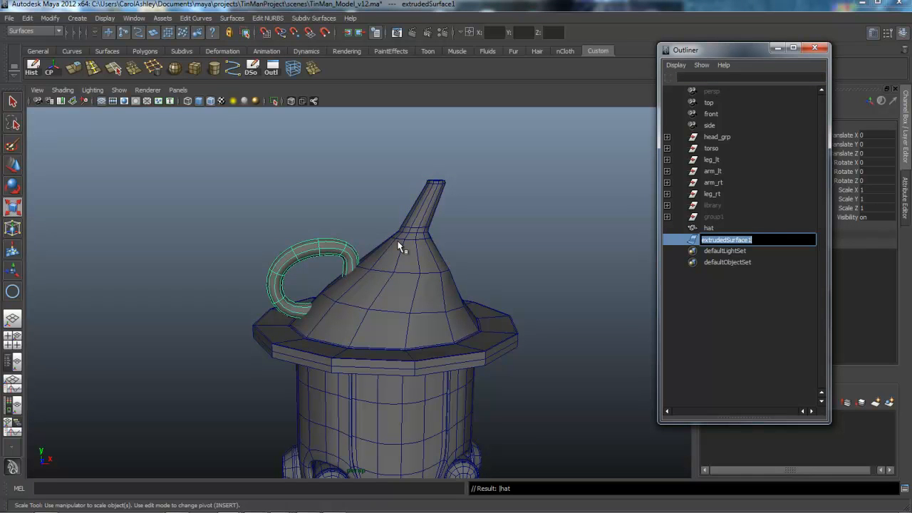
{"action": "type", "text": "handle"}
{"action": "key", "text": "Return"}
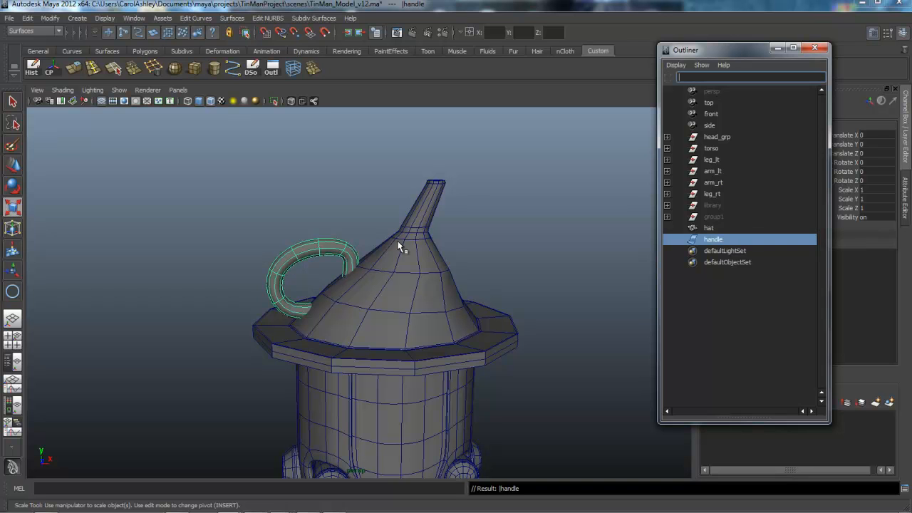
Step: Group the hat and handle together and name the group hat_grp
{"action": "left_click", "coordinate": [709, 228], "text": "ctrl"}
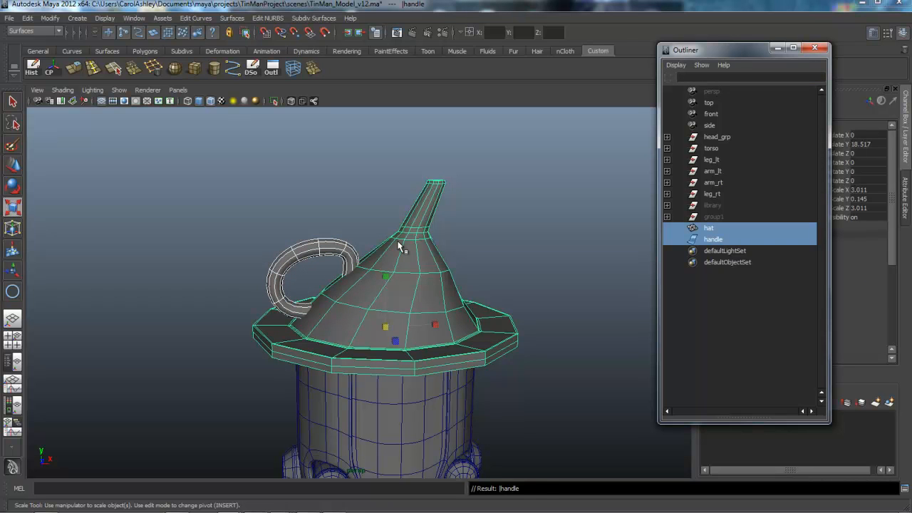
{"action": "key", "text": "ctrl+g"}
{"action": "double_click", "coordinate": [711, 228]}
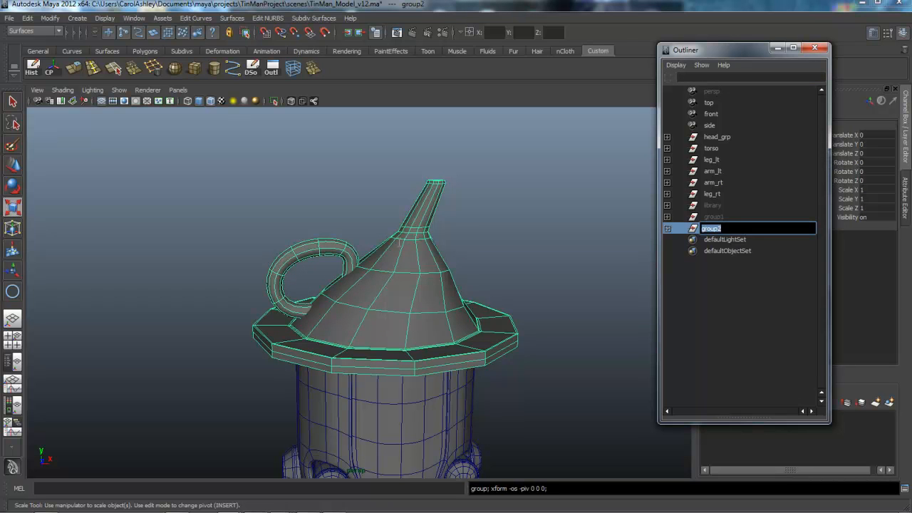
{"action": "type", "text": "hat_"}
{"action": "key", "text": "Return"}
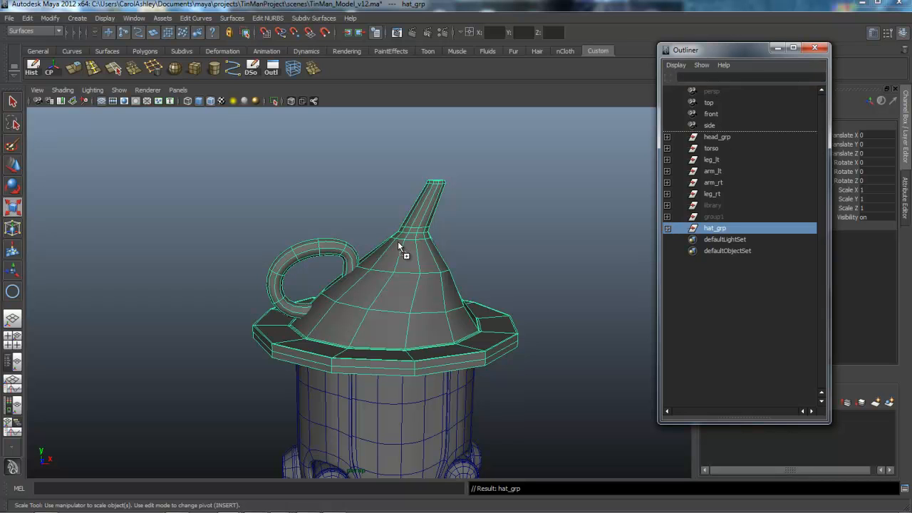
Step: Parent hat_grp under head_grp and expand the head hierarchy
{"action": "middle_click_drag", "start_coordinate": [715, 228], "coordinate": [716, 137]}
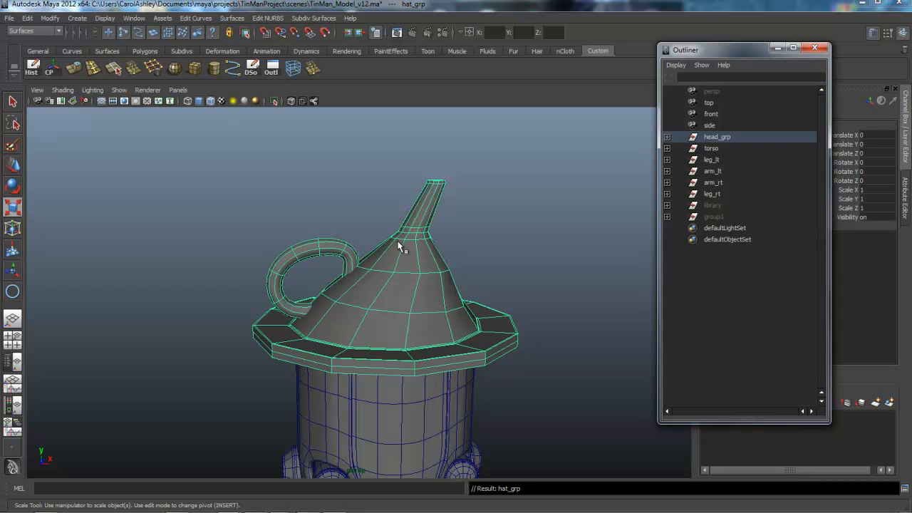
{"action": "left_click_drag", "start_coordinate": [398, 241], "coordinate": [398, 212], "text": "alt"}
{"action": "right_click_drag", "start_coordinate": [398, 241], "coordinate": [362, 241], "text": "alt"}
{"action": "middle_click_drag", "start_coordinate": [398, 240], "coordinate": [422, 246], "text": "alt"}
{"action": "right_click_drag", "start_coordinate": [398, 241], "coordinate": [364, 241], "text": "alt"}
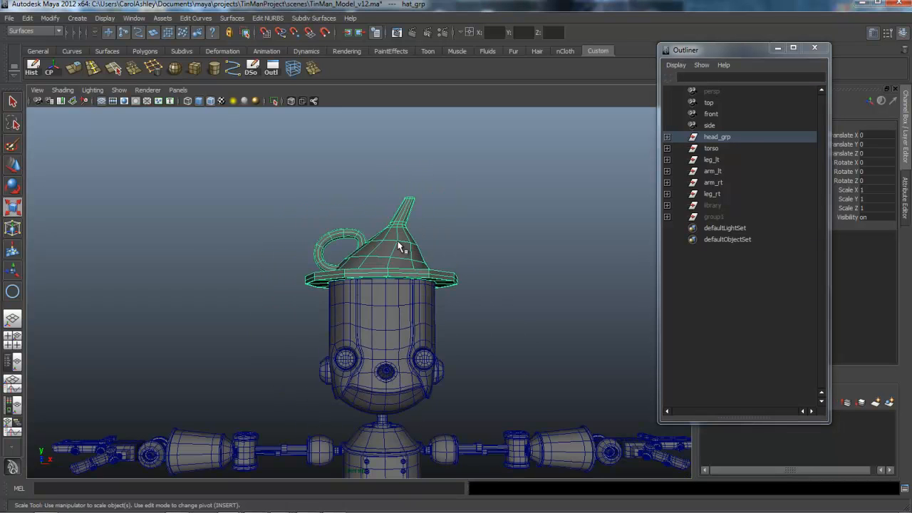
{"action": "left_click", "coordinate": [667, 137]}
{"action": "left_click_drag", "start_coordinate": [398, 241], "coordinate": [398, 255], "text": "alt"}
{"action": "middle_click_drag", "start_coordinate": [398, 241], "coordinate": [399, 219], "text": "alt"}
{"action": "left_click_drag", "start_coordinate": [397, 241], "coordinate": [401, 241], "text": "alt"}
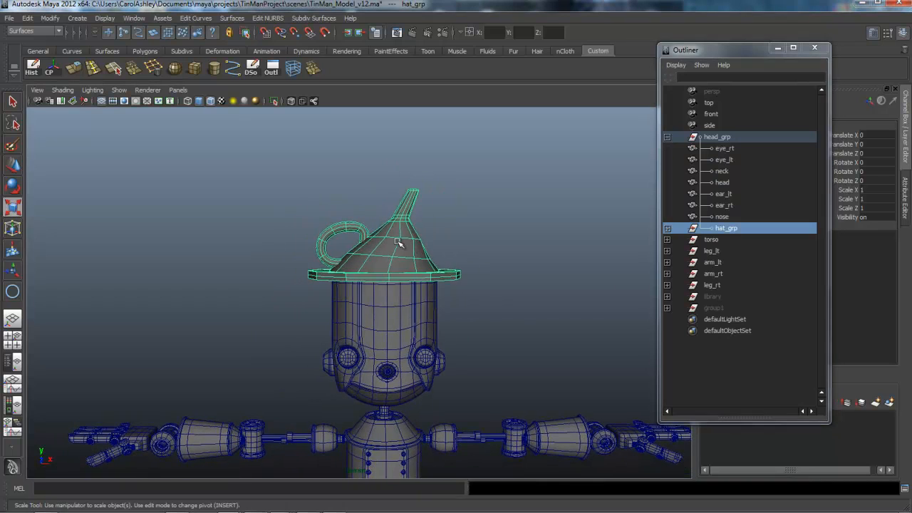
Step: Tilt the hat group to about -7.559 in Rotate Z and shift it to about 0.295 in Translate X
{"action": "right_click_drag", "start_coordinate": [397, 241], "coordinate": [420, 241], "text": "alt"}
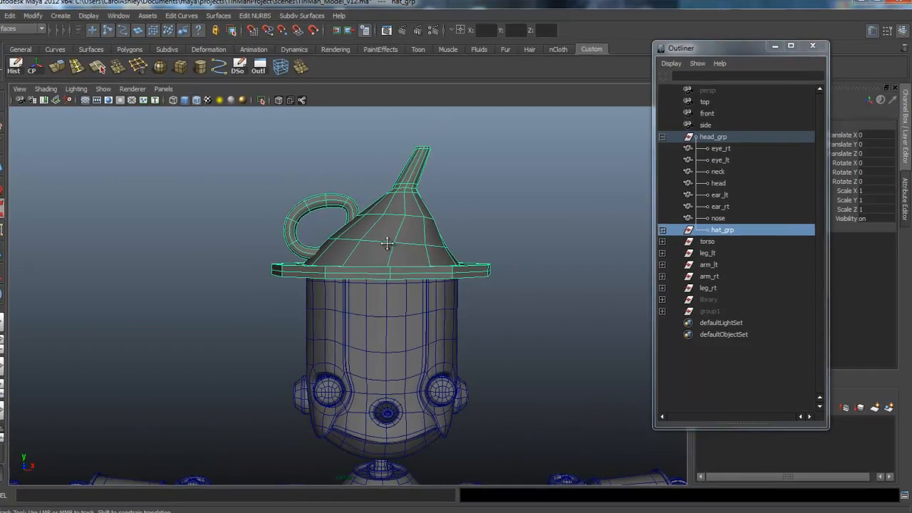
{"action": "middle_click_drag", "start_coordinate": [398, 241], "coordinate": [366, 241], "text": "alt"}
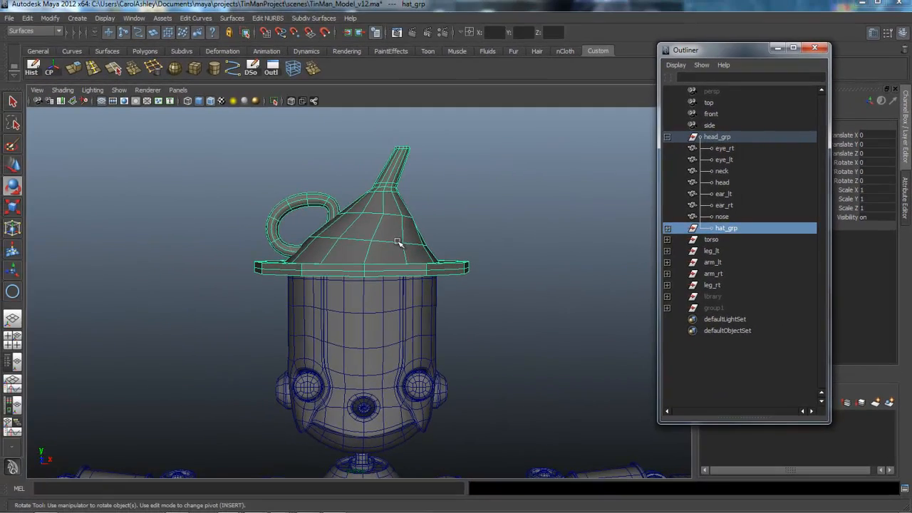
{"action": "right_click_drag", "start_coordinate": [379, 245], "coordinate": [320, 246], "text": "alt"}
{"action": "middle_click_drag", "start_coordinate": [379, 245], "coordinate": [379, 88], "text": "alt"}
{"action": "middle_click_drag", "start_coordinate": [417, 146], "coordinate": [398, 244], "text": "alt"}
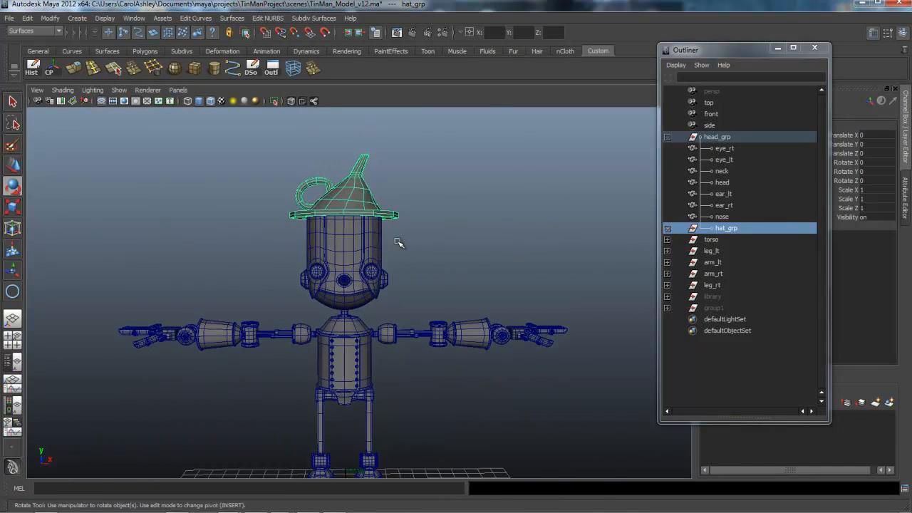
{"action": "key", "text": "e"}
{"action": "scroll", "coordinate": [397, 244], "scroll_direction": "up", "scroll_amount": 5}
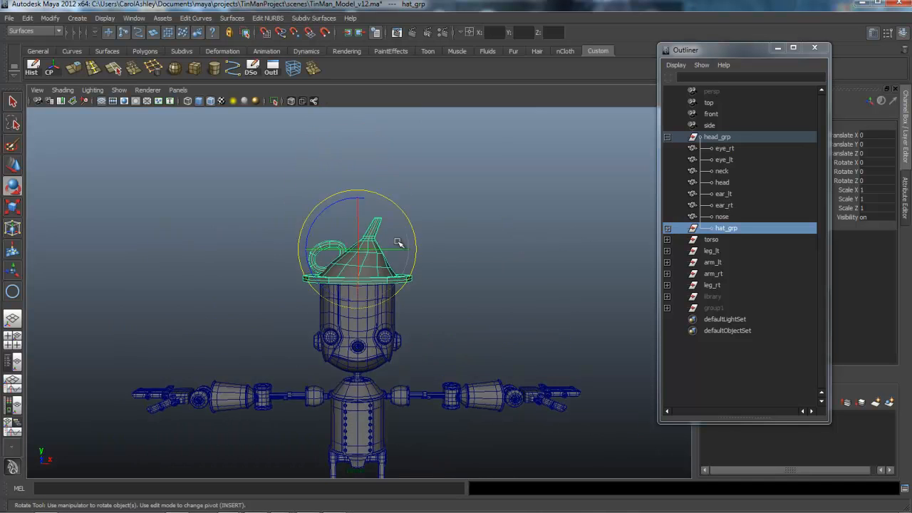
{"action": "middle_click_drag", "start_coordinate": [397, 243], "coordinate": [398, 241]}
{"action": "key", "text": "w"}
{"action": "left_click_drag", "start_coordinate": [398, 241], "coordinate": [399, 246], "text": "alt"}
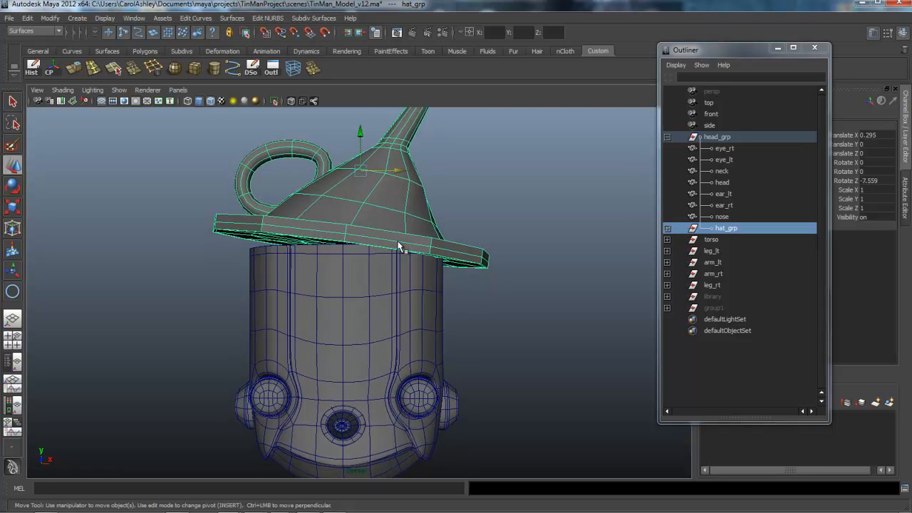
Step: Rotate and move the head's top rim vertices so the head meets the underside of the tilted hat
{"action": "left_click", "coordinate": [399, 246]}
{"action": "right_click_drag", "start_coordinate": [309, 283], "coordinate": [264, 282]}
{"action": "mouse_move", "coordinate": [207, 228]}
{"action": "left_mouse_down"}
{"action": "mouse_move", "coordinate": [442, 279]}
{"action": "mouse_move", "coordinate": [489, 269]}
{"action": "left_mouse_up"}
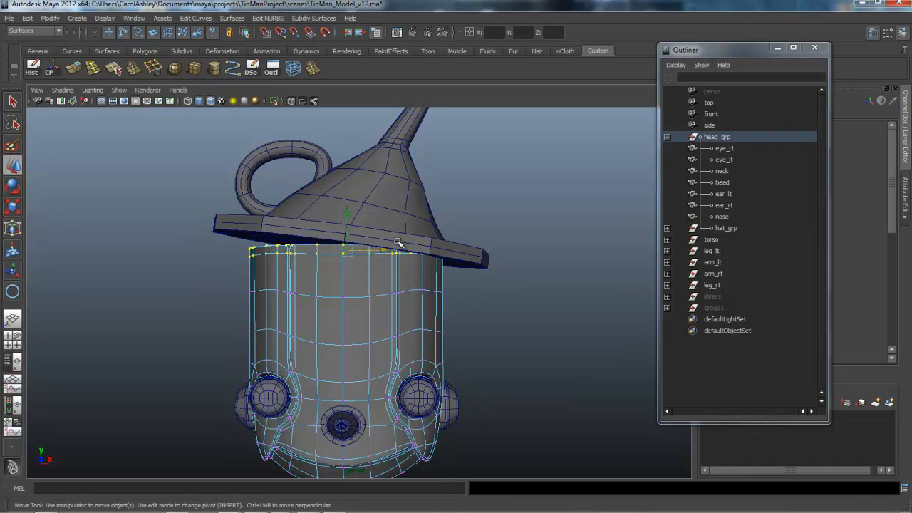
{"action": "key", "text": "e"}
{"action": "left_click_drag", "start_coordinate": [398, 243], "coordinate": [399, 241]}
{"action": "key", "text": "w"}
{"action": "scroll", "coordinate": [399, 243], "scroll_direction": "up", "scroll_amount": 2}
{"action": "middle_click_drag", "start_coordinate": [399, 243], "coordinate": [396, 241], "text": "alt"}
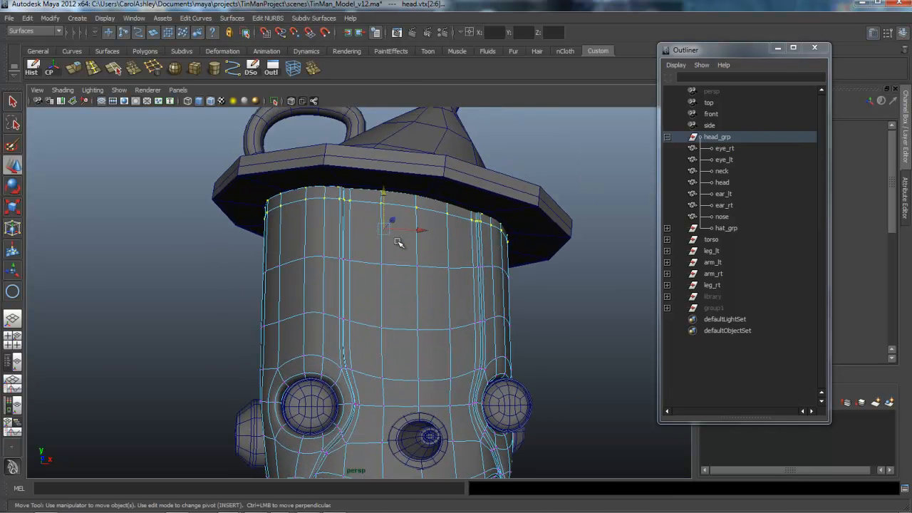
{"action": "right_click_drag", "start_coordinate": [398, 243], "coordinate": [427, 213]}
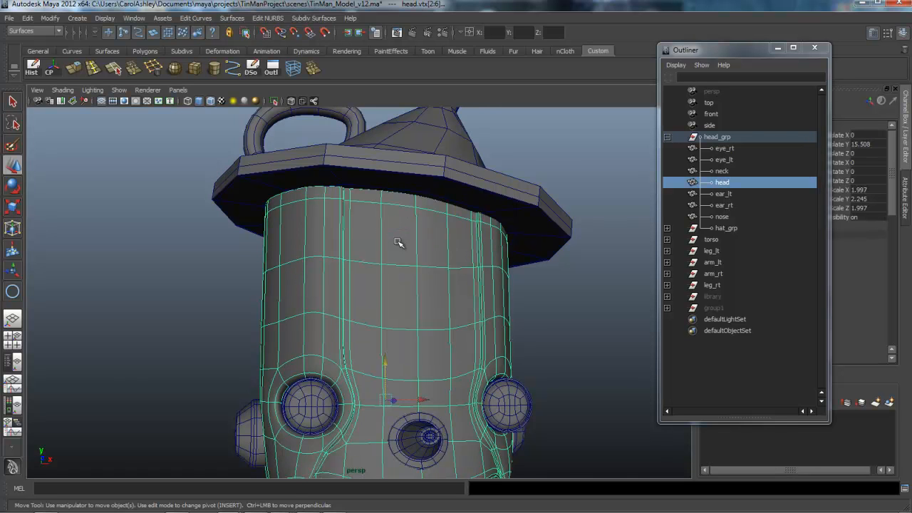
Step: Examine the tilted hat on the whole character and close the Outliner
{"action": "key", "text": "f"}
{"action": "left_click_drag", "start_coordinate": [397, 243], "coordinate": [398, 242], "text": "alt"}
{"action": "left_click", "coordinate": [399, 242]}
{"action": "scroll", "coordinate": [398, 242], "scroll_direction": "down", "scroll_amount": 5}
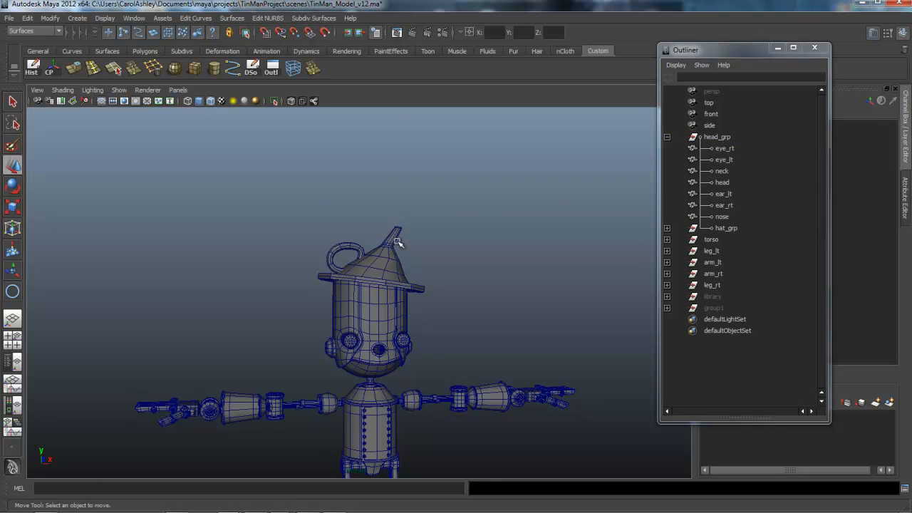
{"action": "scroll", "coordinate": [397, 243], "scroll_direction": "up", "scroll_amount": 1}
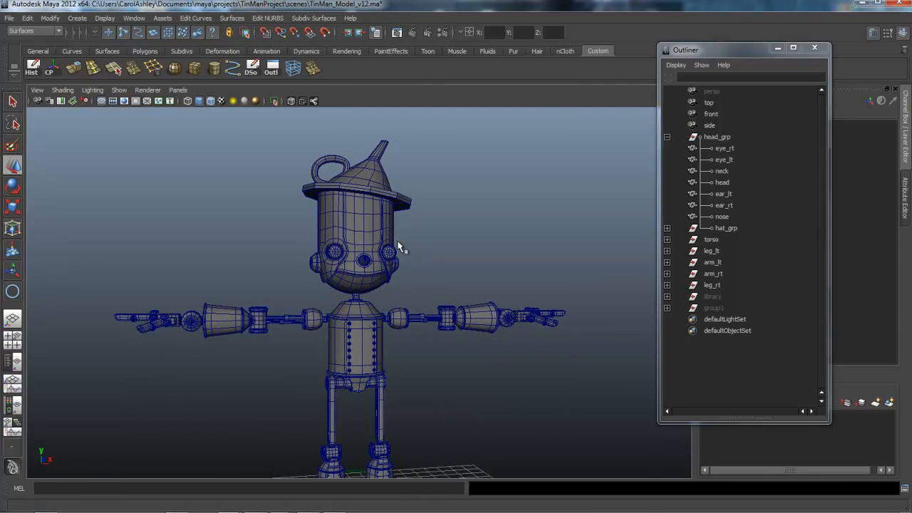
{"action": "left_click", "coordinate": [814, 48]}
{"action": "scroll", "coordinate": [398, 243], "scroll_direction": "up", "scroll_amount": 4}
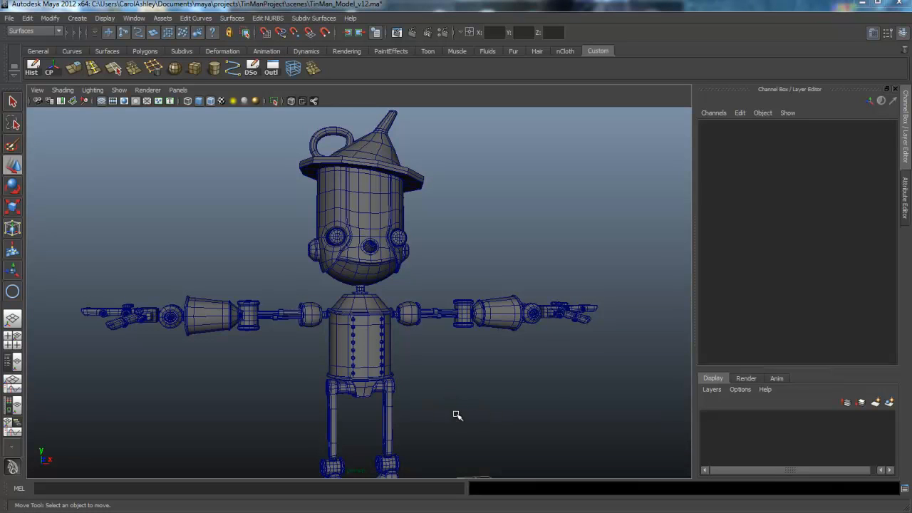
Step: Insert a horizontal edge loop around the middle of the torso with the Insert Edge Loop tool
{"action": "right_click_drag", "start_coordinate": [432, 415], "coordinate": [566, 417], "text": "alt"}
{"action": "middle_click_drag", "start_coordinate": [530, 450], "coordinate": [522, 350], "text": "alt"}
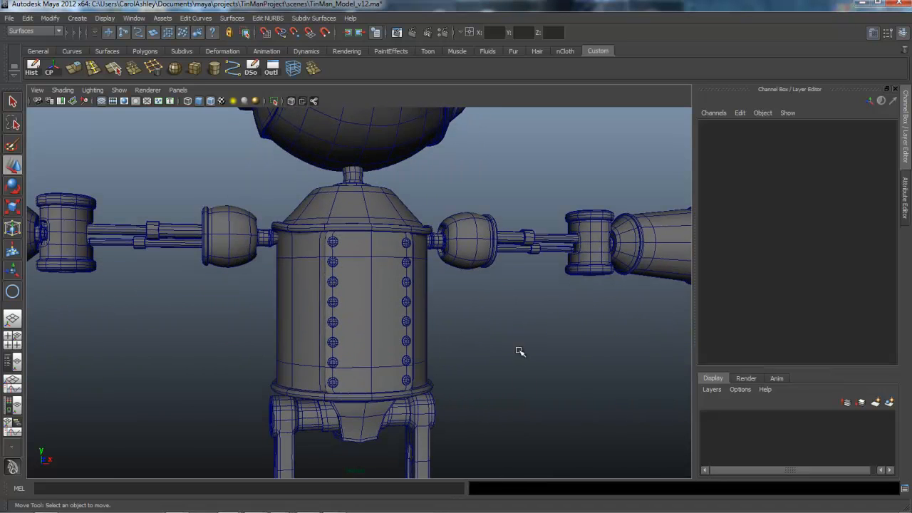
{"action": "right_click_drag", "start_coordinate": [440, 378], "coordinate": [488, 380], "text": "alt"}
{"action": "middle_click_drag", "start_coordinate": [488, 380], "coordinate": [495, 379], "text": "alt"}
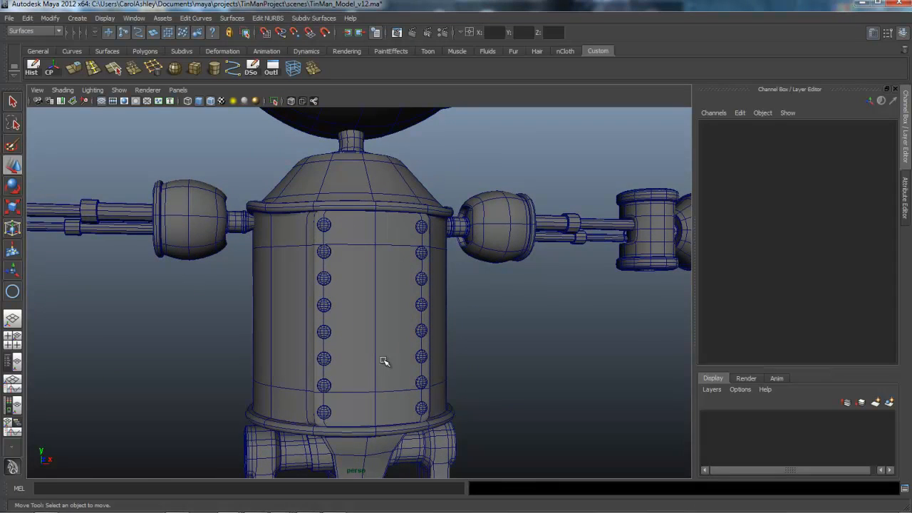
{"action": "left_click_drag", "start_coordinate": [381, 360], "coordinate": [375, 362], "text": "alt"}
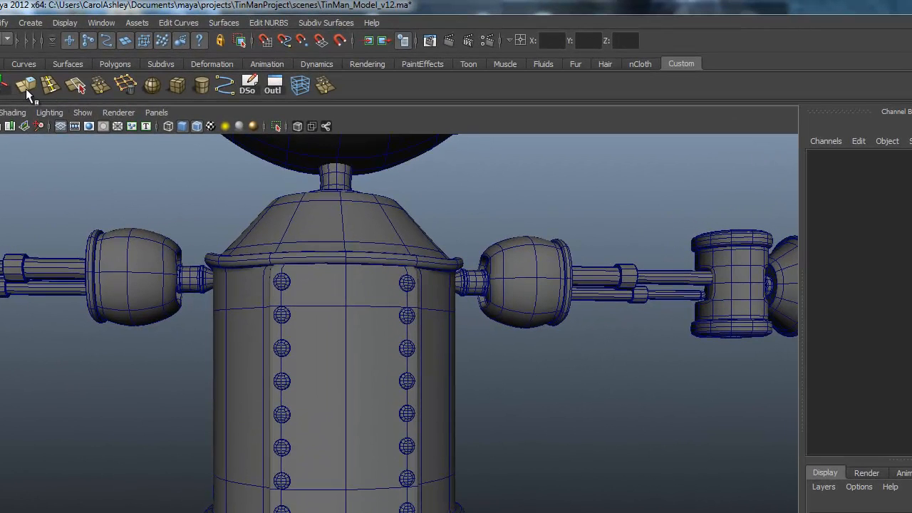
{"action": "left_click", "coordinate": [45, 86]}
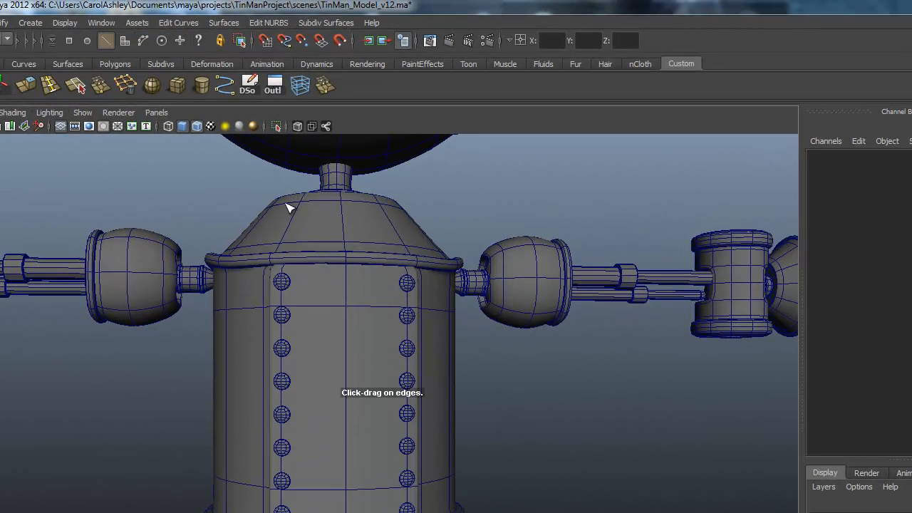
{"action": "left_click", "coordinate": [349, 394]}
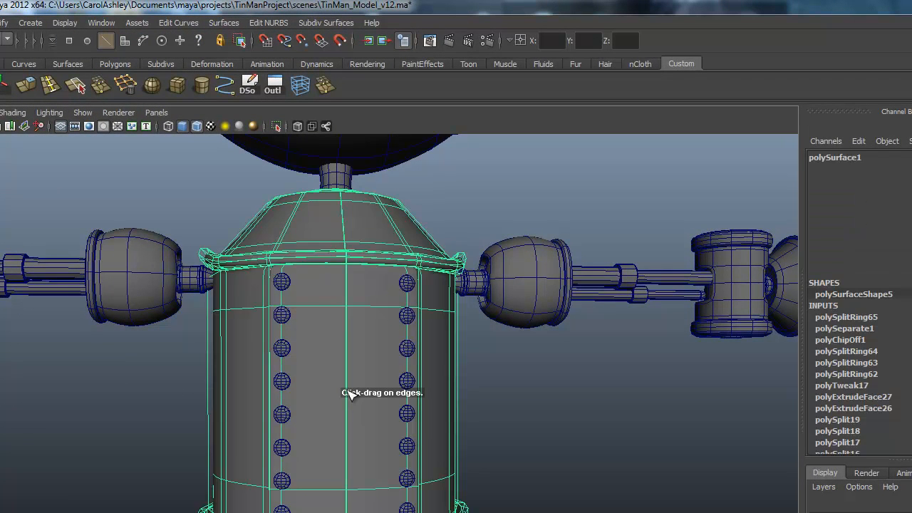
{"action": "left_click_drag", "start_coordinate": [349, 394], "coordinate": [351, 400]}
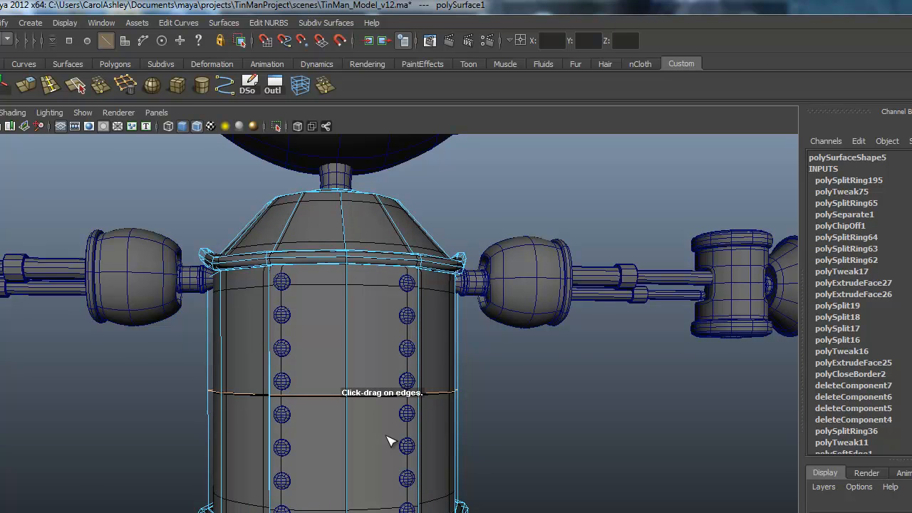
Step: Turn off the torso's smooth preview and insert a horizontal edge loop just below its upper rim
{"action": "scroll", "coordinate": [391, 442], "scroll_direction": "up", "scroll_amount": 3}
{"action": "key", "text": "1"}
{"action": "left_click_drag", "start_coordinate": [313, 439], "coordinate": [324, 442], "text": "alt"}
{"action": "left_click_drag", "start_coordinate": [349, 302], "coordinate": [352, 298]}
{"action": "left_click_drag", "start_coordinate": [346, 376], "coordinate": [330, 382], "text": "alt"}
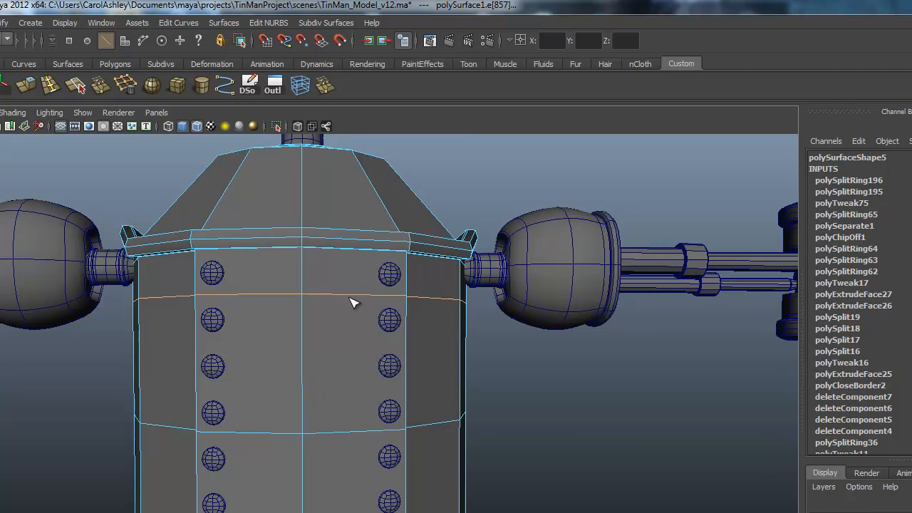
Step: Insert a vertical edge loop on each side of the torso's front centre line and a horizontal loop across its upper half
{"action": "left_click_drag", "start_coordinate": [363, 301], "coordinate": [366, 299]}
{"action": "left_click_drag", "start_coordinate": [251, 299], "coordinate": [248, 294]}
{"action": "left_click_drag", "start_coordinate": [290, 405], "coordinate": [285, 392], "text": "alt"}
{"action": "left_click_drag", "start_coordinate": [286, 348], "coordinate": [289, 352]}
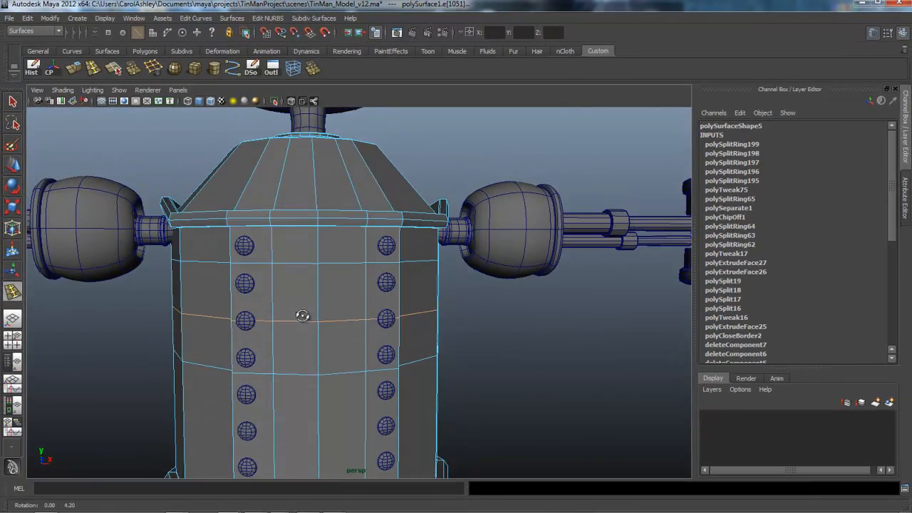
Step: Scale the four corner vertices on the torso's upper front inward and the two middle side vertices outward to form an octagon
{"action": "left_click_drag", "start_coordinate": [302, 315], "coordinate": [285, 322], "text": "alt"}
{"action": "key", "text": "q"}
{"action": "double_click", "coordinate": [269, 287]}
{"action": "right_click_drag", "start_coordinate": [285, 322], "coordinate": [245, 293]}
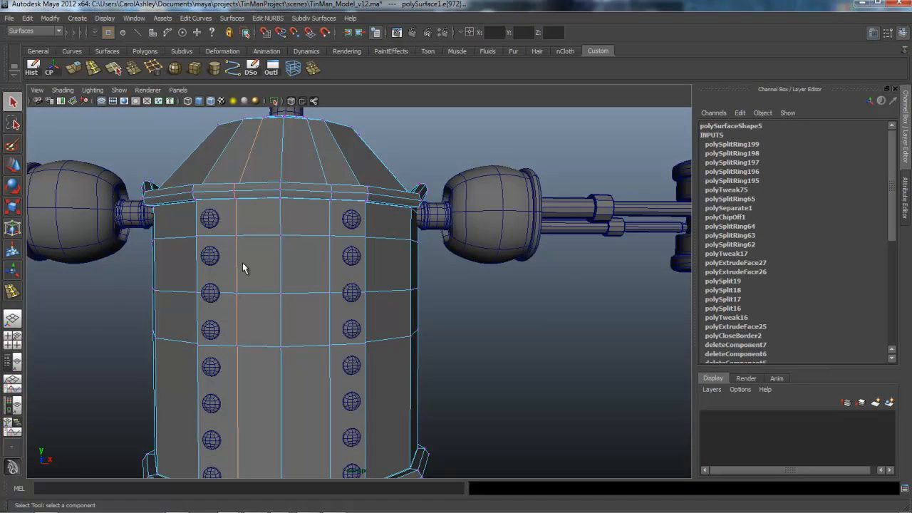
{"action": "left_click", "coordinate": [328, 236]}
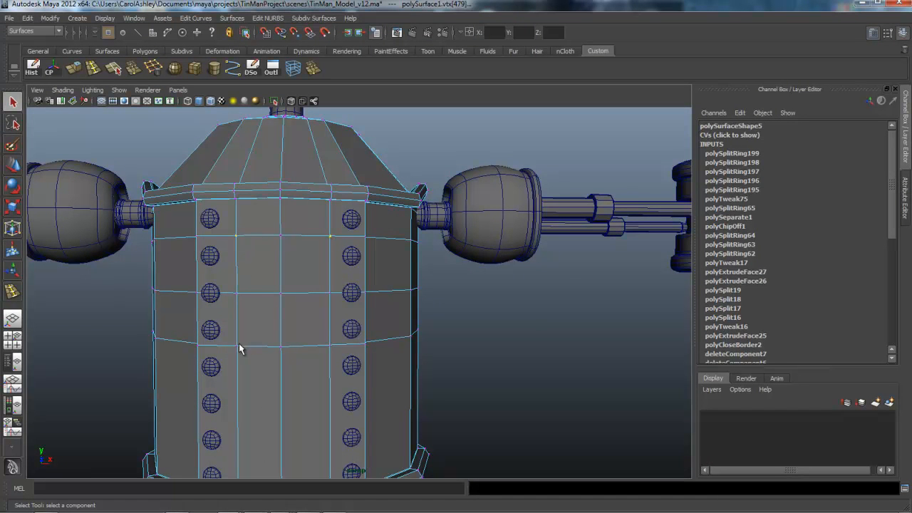
{"action": "left_click", "coordinate": [329, 346], "text": "shift"}
{"action": "right_click_drag", "start_coordinate": [258, 382], "coordinate": [312, 379], "text": "alt"}
{"action": "middle_click_drag", "start_coordinate": [269, 372], "coordinate": [299, 390], "text": "alt"}
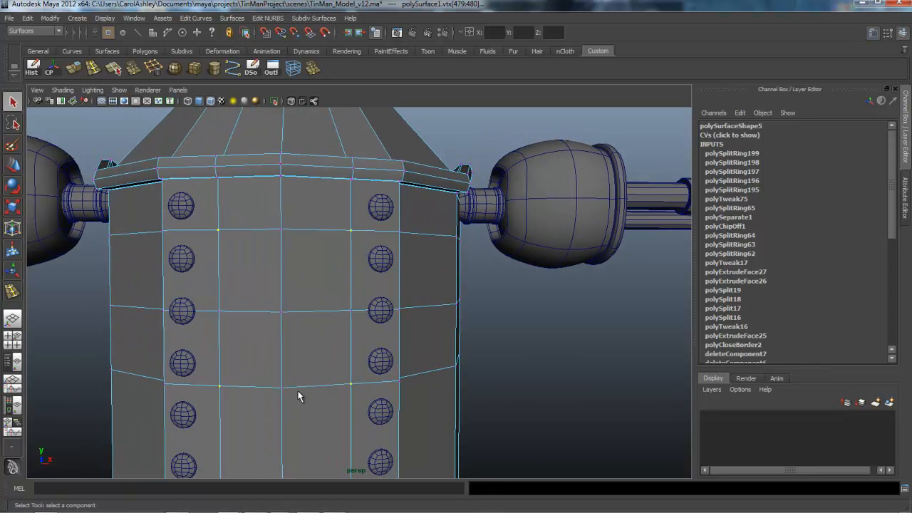
{"action": "key", "text": "r"}
{"action": "left_click_drag", "start_coordinate": [285, 307], "coordinate": [272, 346]}
{"action": "left_click", "coordinate": [357, 302], "text": "shift"}
{"action": "left_click_drag", "start_coordinate": [238, 302], "coordinate": [236, 303]}
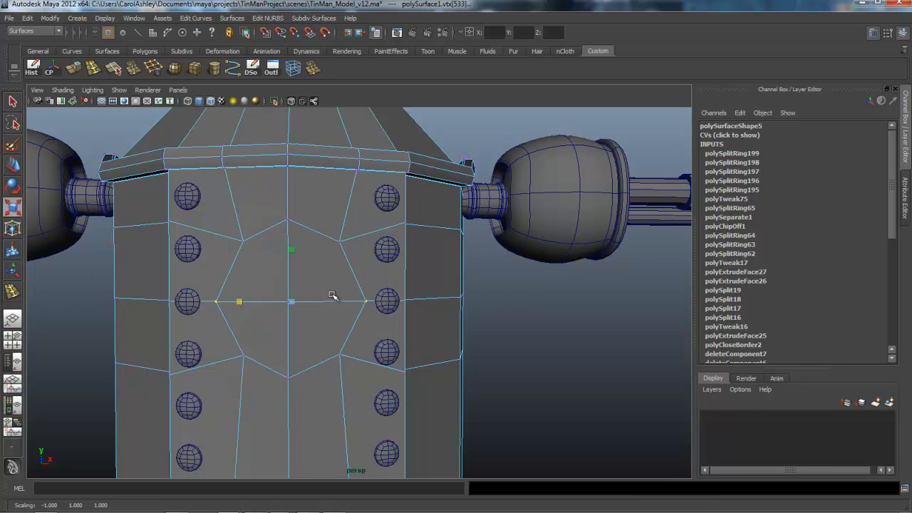
Step: Extrude the octagon's four faces into the torso with a Translate Z of -1.162
{"action": "left_click_drag", "start_coordinate": [317, 267], "coordinate": [243, 331], "text": "alt"}
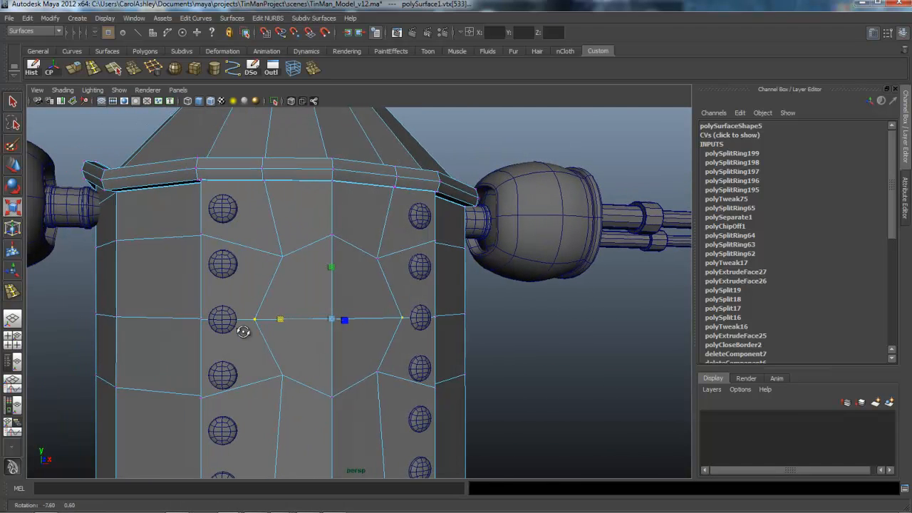
{"action": "right_click", "coordinate": [349, 351]}
{"action": "right_click_drag", "start_coordinate": [349, 351], "coordinate": [348, 332]}
{"action": "left_click", "coordinate": [316, 332]}
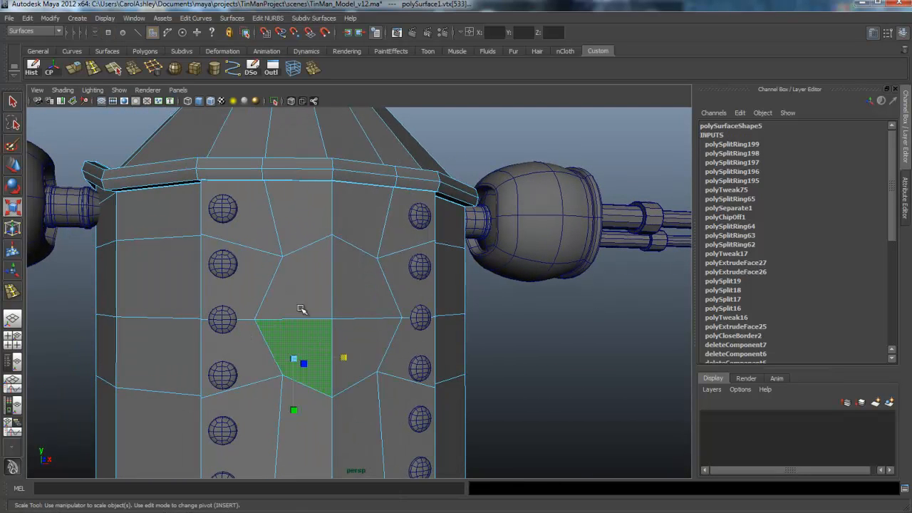
{"action": "left_click", "coordinate": [313, 303], "text": "shift"}
{"action": "left_click", "coordinate": [355, 296], "text": "shift"}
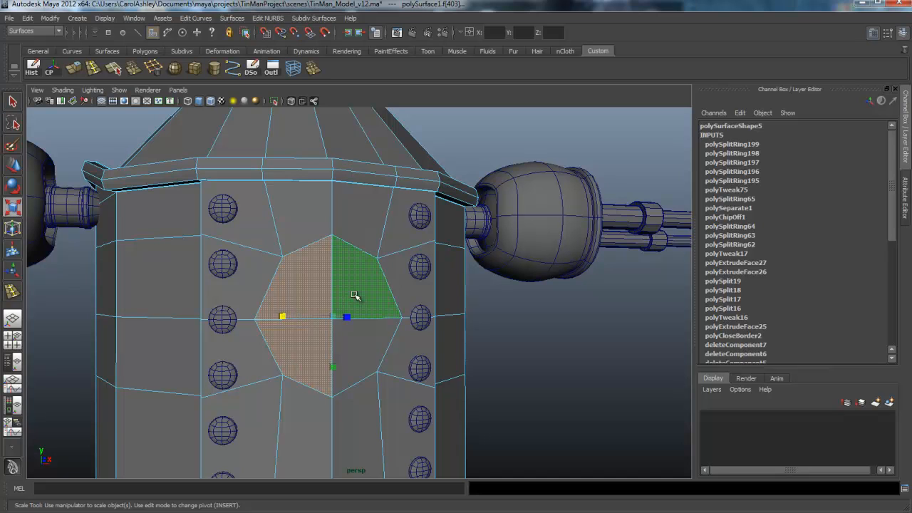
{"action": "left_click", "coordinate": [362, 345], "text": "shift"}
{"action": "left_click", "coordinate": [74, 69]}
{"action": "left_click_drag", "start_coordinate": [368, 281], "coordinate": [377, 317], "text": "alt"}
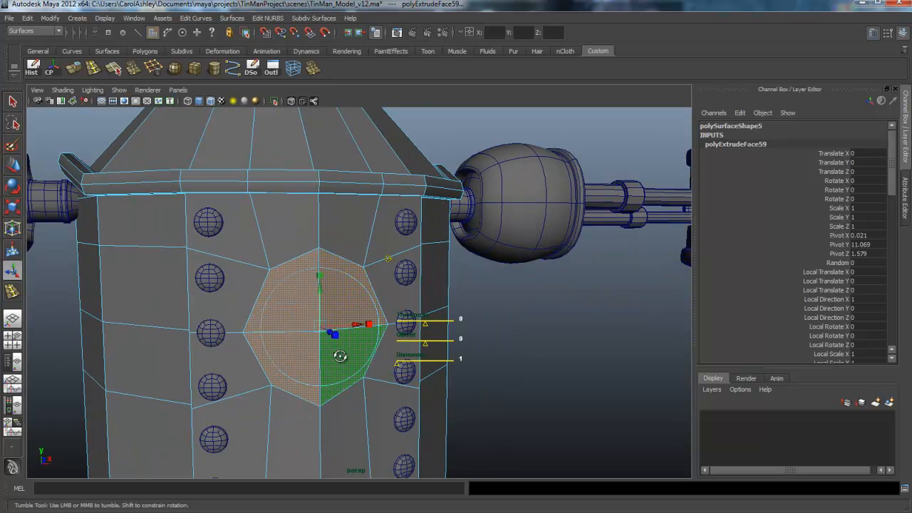
{"action": "left_click_drag", "start_coordinate": [339, 354], "coordinate": [365, 371], "text": "alt"}
{"action": "left_click_drag", "start_coordinate": [422, 366], "coordinate": [336, 375]}
{"action": "scroll", "coordinate": [328, 379], "scroll_direction": "up", "scroll_amount": 3}
Step: Move the centre vertex of the recess's back faces deeper into the torso
{"action": "right_click_drag", "start_coordinate": [321, 349], "coordinate": [277, 282]}
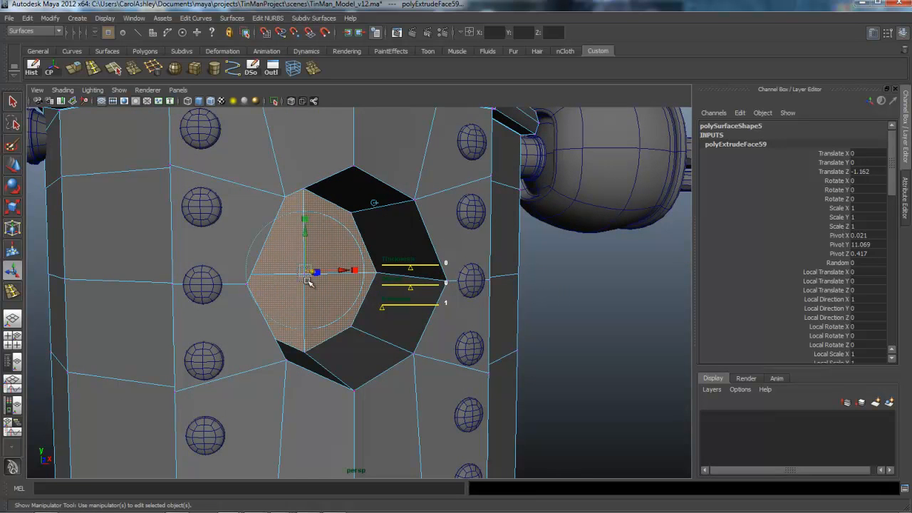
{"action": "left_click", "coordinate": [305, 277]}
{"action": "key", "text": "w"}
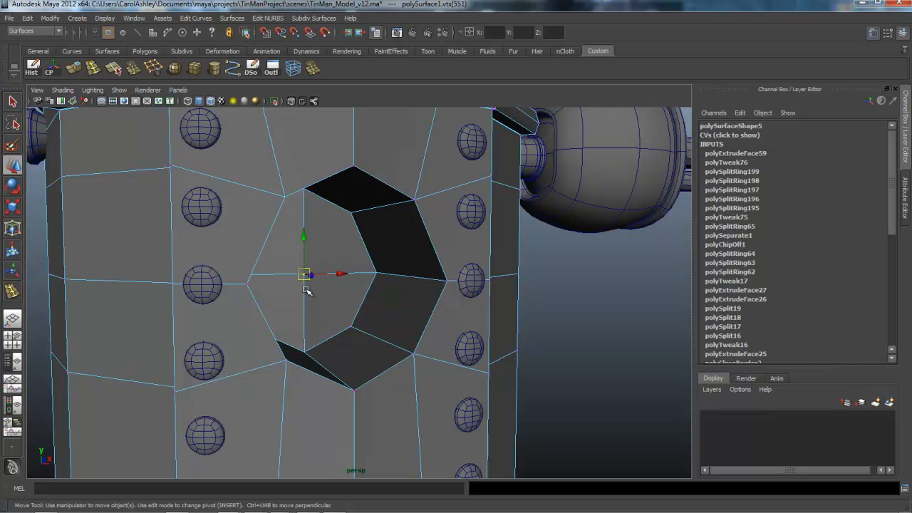
{"action": "left_click_drag", "start_coordinate": [314, 283], "coordinate": [263, 360], "text": "alt"}
{"action": "middle_click_drag", "start_coordinate": [275, 337], "coordinate": [305, 335], "text": "alt"}
{"action": "left_click_drag", "start_coordinate": [298, 338], "coordinate": [266, 332], "text": "alt"}
{"action": "middle_click_drag", "start_coordinate": [267, 332], "coordinate": [394, 370], "text": "alt"}
{"action": "left_click_drag", "start_coordinate": [394, 370], "coordinate": [362, 368], "text": "alt"}
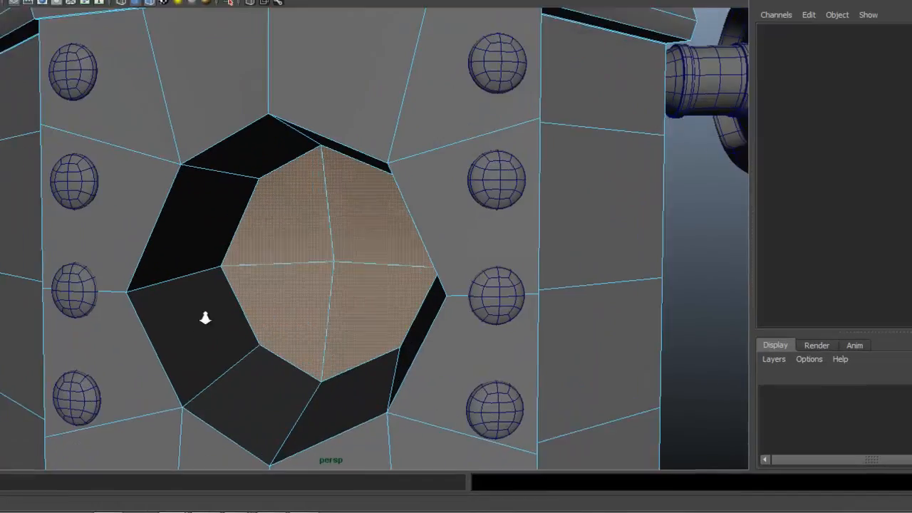
Step: Insert an edge loop around the recess wall close to its back faces
{"action": "right_click_drag", "start_coordinate": [204, 318], "coordinate": [278, 315], "text": "alt"}
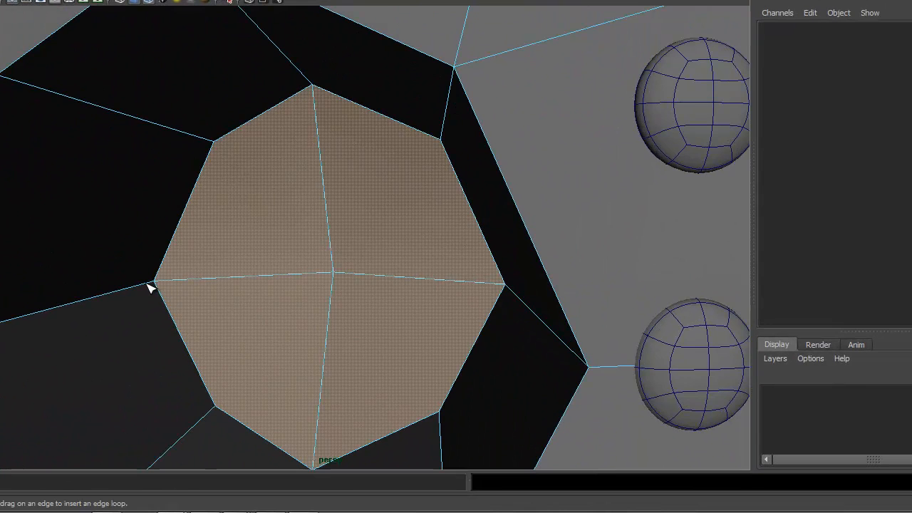
{"action": "left_click", "coordinate": [149, 287]}
{"action": "right_click_drag", "start_coordinate": [315, 344], "coordinate": [250, 343], "text": "alt"}
{"action": "left_click_drag", "start_coordinate": [250, 342], "coordinate": [198, 347], "text": "alt"}
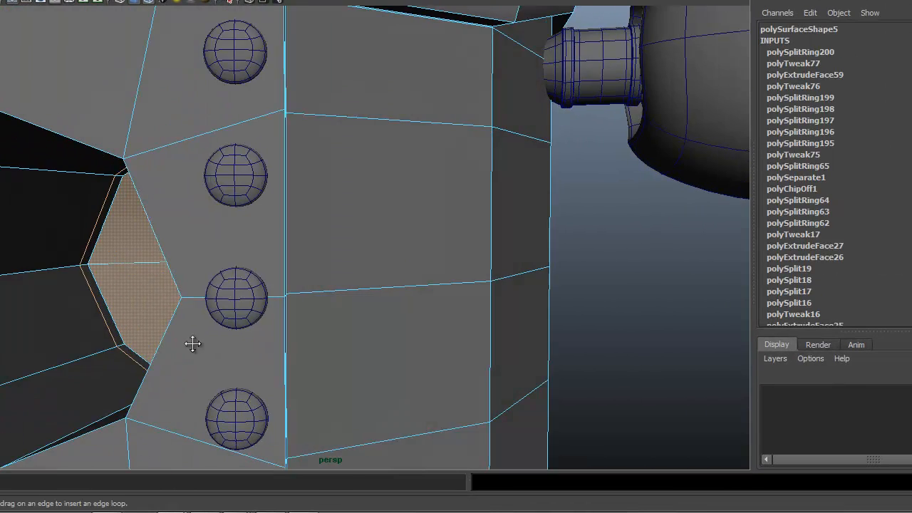
{"action": "middle_click_drag", "start_coordinate": [197, 345], "coordinate": [295, 340], "text": "alt"}
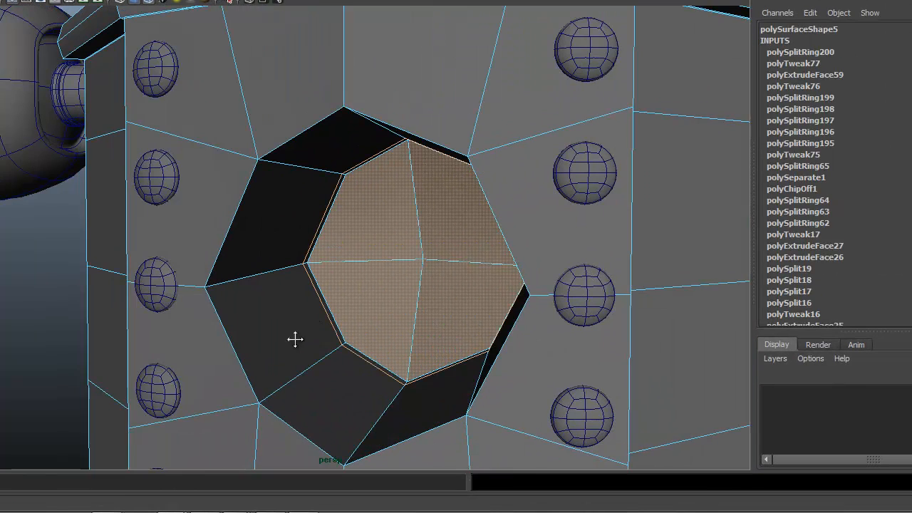
Step: Insert an edge loop around the recess wall just inside its front opening
{"action": "left_click", "coordinate": [212, 288]}
{"action": "right_click_drag", "start_coordinate": [328, 302], "coordinate": [322, 303], "text": "alt"}
{"action": "middle_click_drag", "start_coordinate": [322, 302], "coordinate": [246, 310], "text": "alt"}
{"action": "left_click_drag", "start_coordinate": [243, 312], "coordinate": [423, 302], "text": "alt"}
{"action": "middle_click_drag", "start_coordinate": [423, 302], "coordinate": [249, 299], "text": "alt"}
{"action": "left_click_drag", "start_coordinate": [250, 298], "coordinate": [279, 297], "text": "alt"}
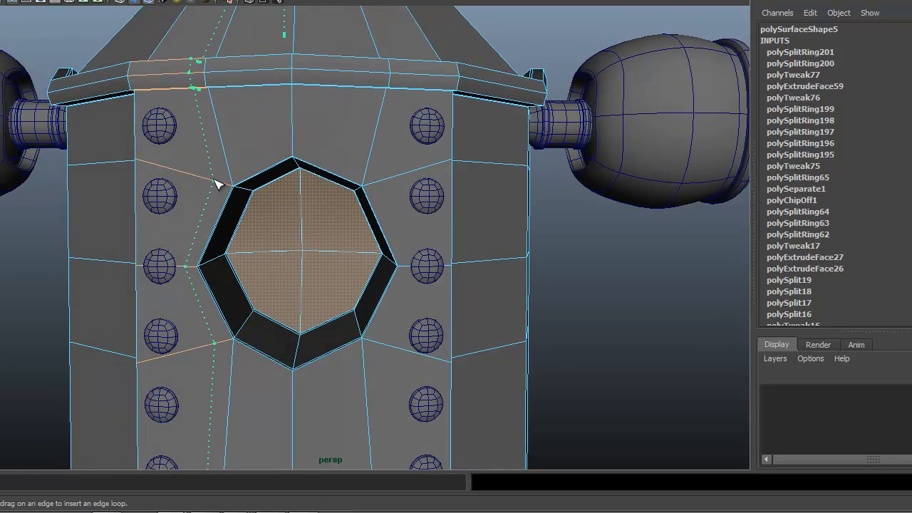
{"action": "left_click", "coordinate": [217, 185]}
{"action": "middle_click_drag", "start_coordinate": [268, 188], "coordinate": [271, 302], "text": "alt"}
{"action": "middle_click_drag", "start_coordinate": [314, 354], "coordinate": [275, 248], "text": "alt"}
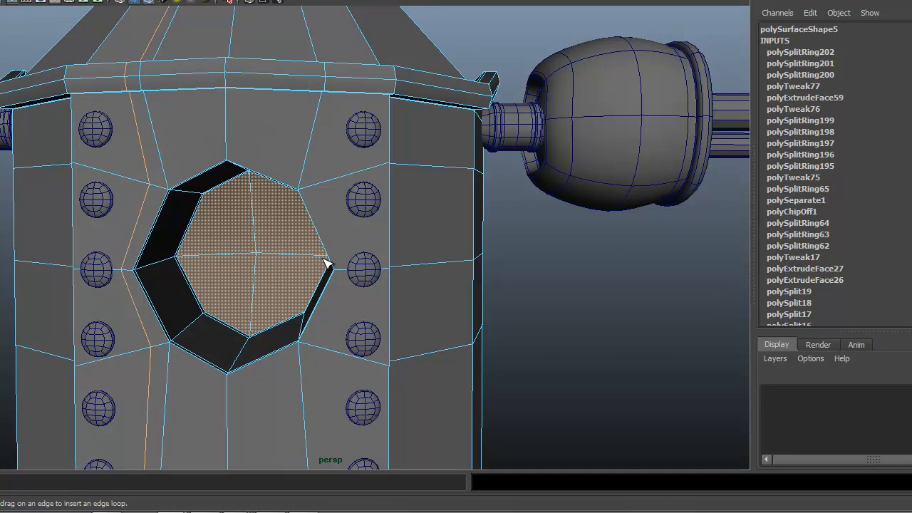
{"action": "key", "text": "ctrl+z"}
Step: Split the torso faces slightly outside the octagonal opening, going clockwise from above its top corner to below its lower-right corner
{"action": "left_click_drag", "start_coordinate": [222, 260], "coordinate": [204, 263], "text": "alt"}
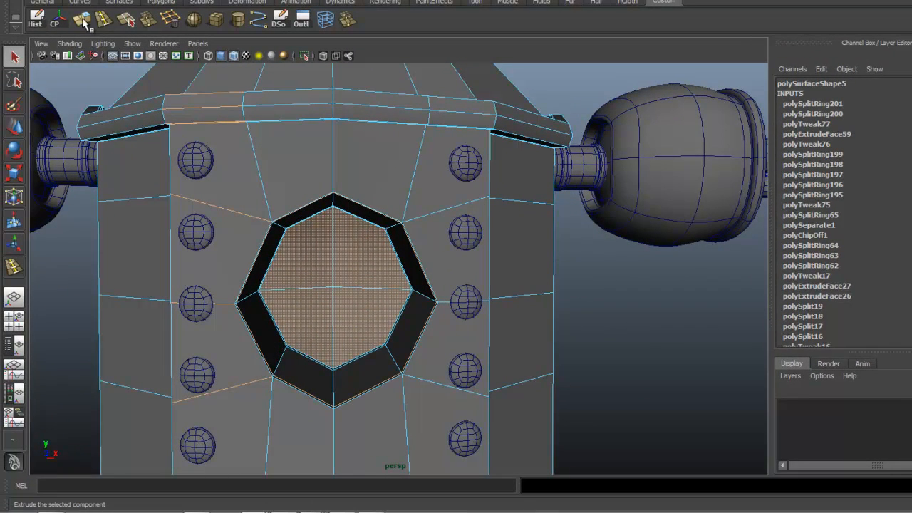
{"action": "left_click", "coordinate": [134, 24]}
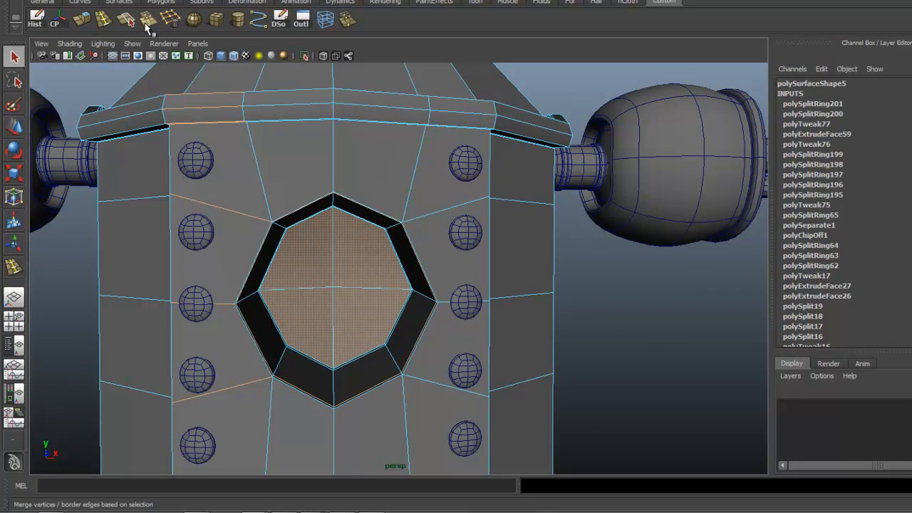
{"action": "left_click", "coordinate": [333, 142]}
{"action": "right_click_drag", "start_coordinate": [294, 232], "coordinate": [320, 234], "text": "alt"}
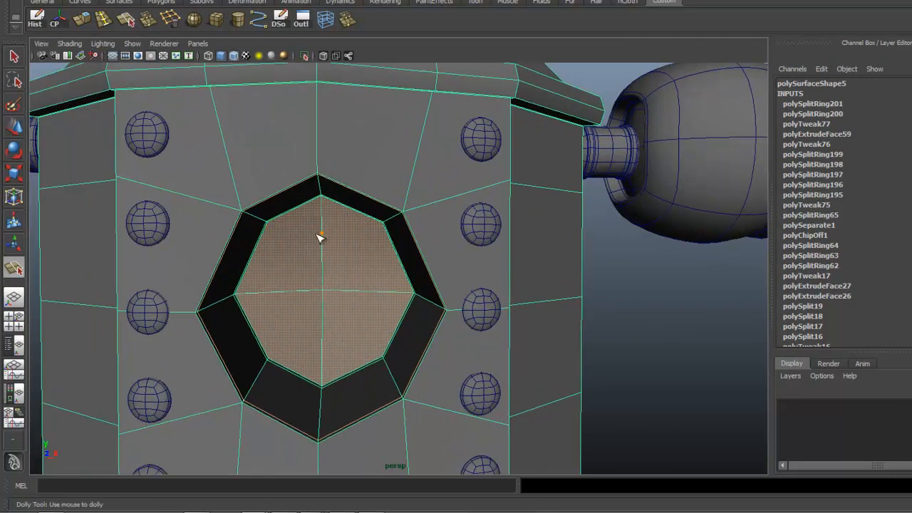
{"action": "middle_click_drag", "start_coordinate": [319, 234], "coordinate": [322, 254], "text": "alt"}
{"action": "left_click_drag", "start_coordinate": [449, 255], "coordinate": [447, 245]}
{"action": "left_click", "coordinate": [474, 257]}
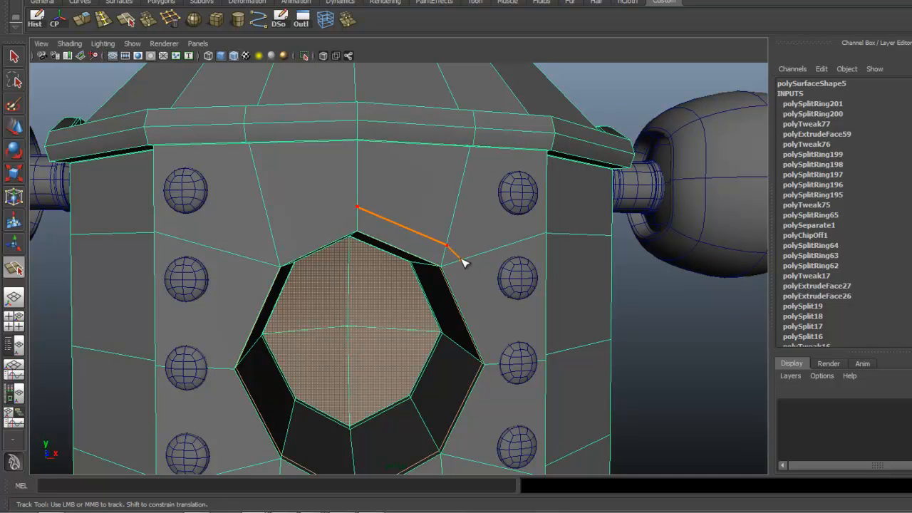
{"action": "left_click", "coordinate": [467, 290]}
{"action": "left_click_drag", "start_coordinate": [467, 291], "coordinate": [385, 273], "text": "alt"}
{"action": "left_click", "coordinate": [397, 258]}
{"action": "left_click_drag", "start_coordinate": [391, 304], "coordinate": [354, 345]}
{"action": "left_click", "coordinate": [338, 371]}
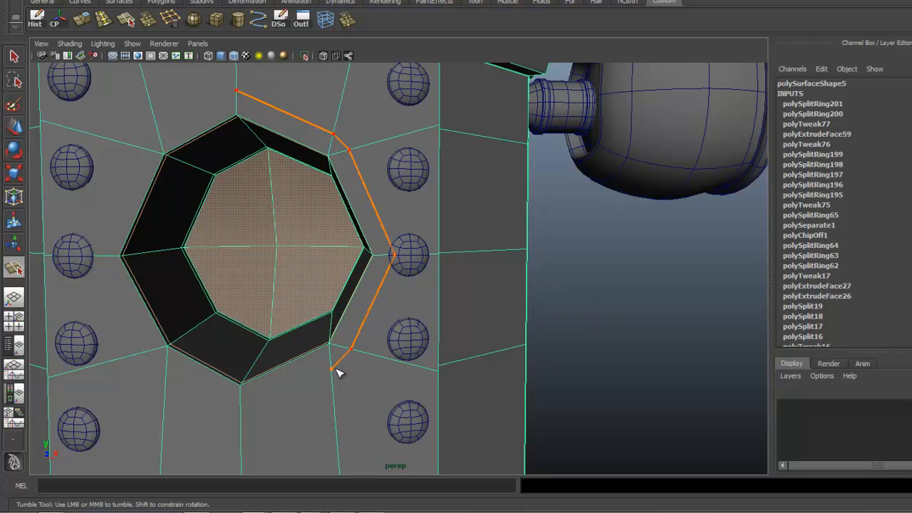
Step: Continue the split around the opening's bottom and left side up to the upper-left corner and complete the cut
{"action": "left_click", "coordinate": [249, 409]}
{"action": "left_click_drag", "start_coordinate": [204, 389], "coordinate": [175, 375]}
{"action": "left_click", "coordinate": [145, 354]}
{"action": "left_click_drag", "start_coordinate": [120, 262], "coordinate": [104, 256]}
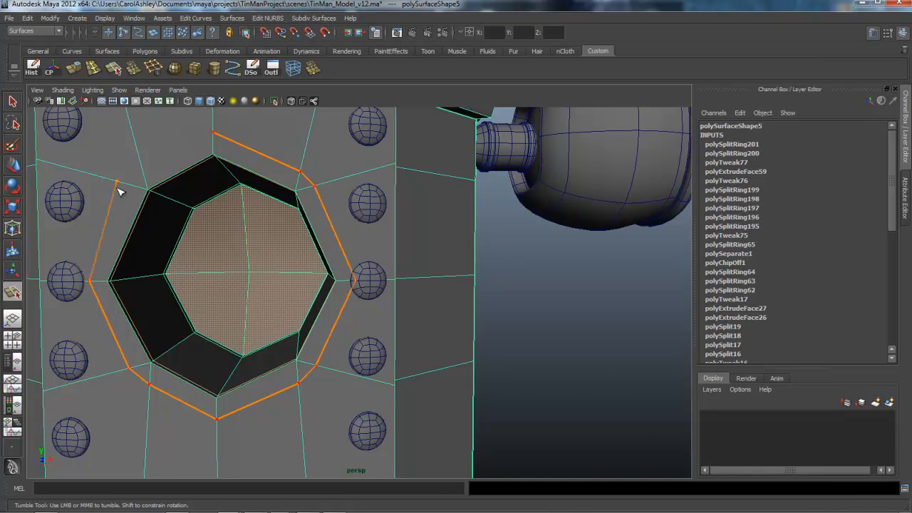
{"action": "left_click_drag", "start_coordinate": [149, 164], "coordinate": [146, 164]}
{"action": "left_click", "coordinate": [207, 137]}
{"action": "key", "text": "Return"}
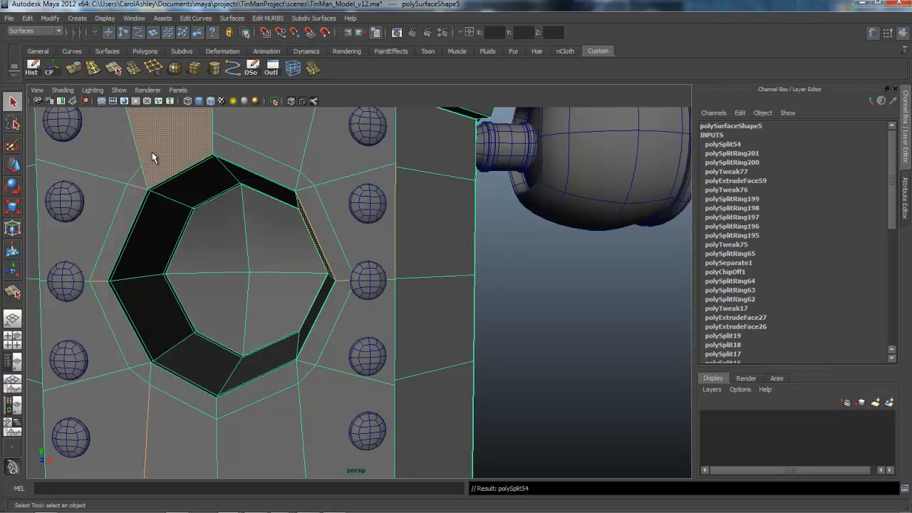
Step: Split the remaining face between the opening's upper-left and top corners to close the surrounding edge ring
{"action": "left_click_drag", "start_coordinate": [180, 176], "coordinate": [240, 225], "text": "alt"}
{"action": "right_click_drag", "start_coordinate": [240, 226], "coordinate": [273, 247], "text": "alt"}
{"action": "left_click", "coordinate": [12, 292]}
{"action": "left_click", "coordinate": [207, 194]}
{"action": "left_click_drag", "start_coordinate": [303, 154], "coordinate": [307, 180]}
{"action": "key", "text": "Return"}
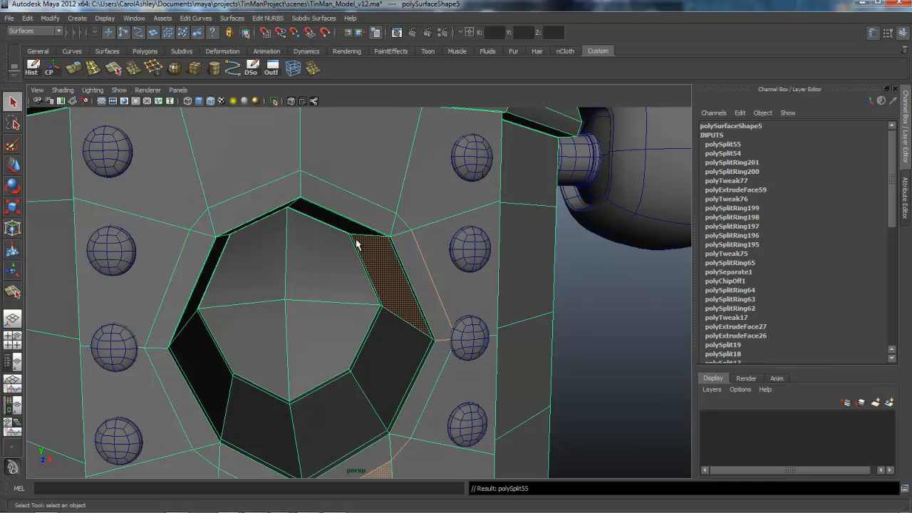
Step: Merge the two edge-ring vertices at the opening's lower-left corner into one
{"action": "right_click_drag", "start_coordinate": [364, 241], "coordinate": [319, 232], "text": "alt"}
{"action": "left_click_drag", "start_coordinate": [317, 298], "coordinate": [306, 289], "text": "alt"}
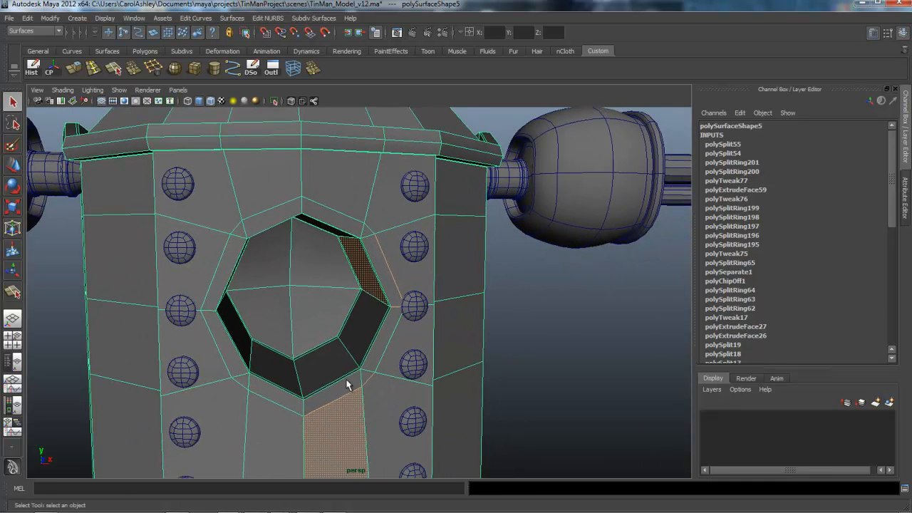
{"action": "right_click_drag", "start_coordinate": [285, 382], "coordinate": [324, 389], "text": "alt"}
{"action": "left_click_drag", "start_coordinate": [323, 389], "coordinate": [338, 382], "text": "alt"}
{"action": "middle_click_drag", "start_coordinate": [339, 385], "coordinate": [343, 364], "text": "alt"}
{"action": "right_click_drag", "start_coordinate": [269, 357], "coordinate": [252, 339]}
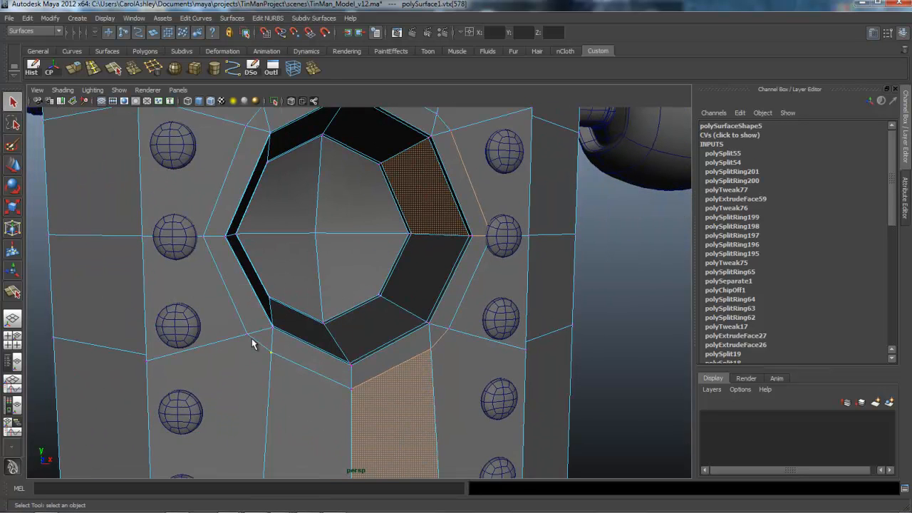
{"action": "right_click_drag", "start_coordinate": [239, 380], "coordinate": [319, 354], "text": "alt"}
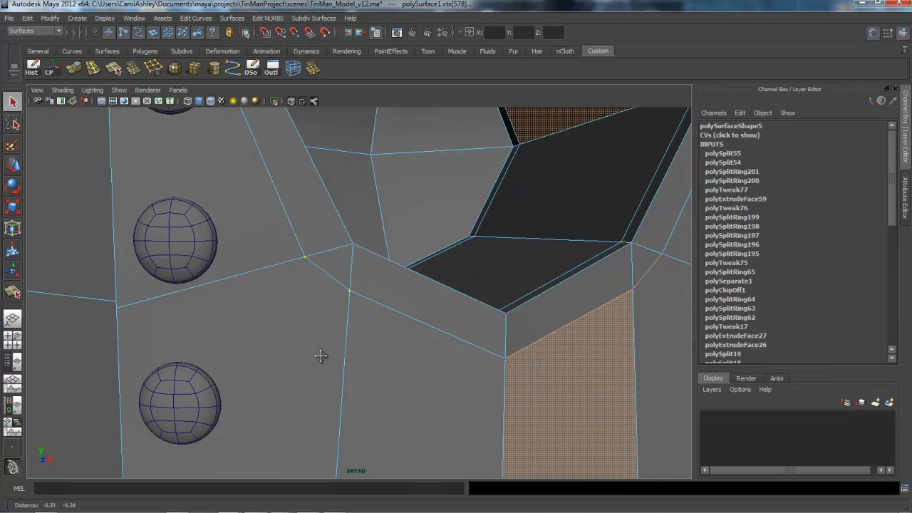
{"action": "left_click", "coordinate": [314, 70]}
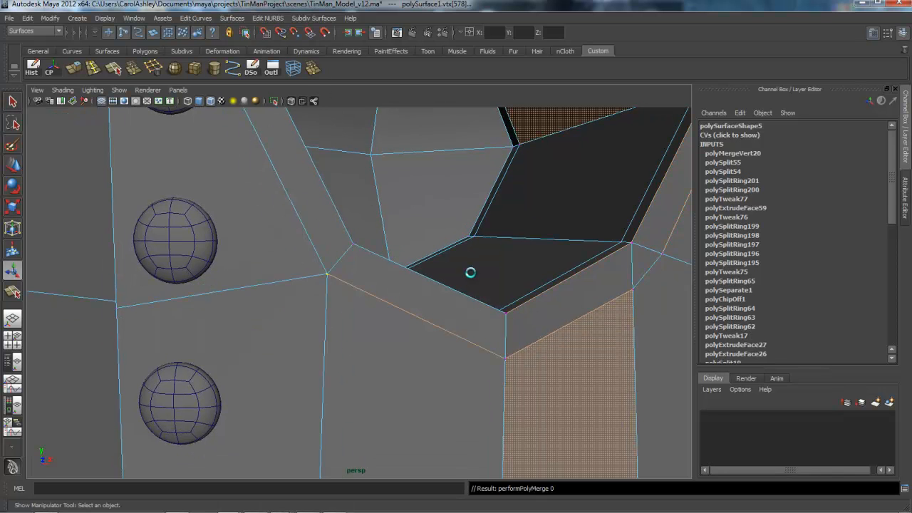
Step: Merge the two edge-ring vertices at the opening's lower-right corner using the Polygons Merge command
{"action": "left_click_drag", "start_coordinate": [465, 285], "coordinate": [446, 283], "text": "alt"}
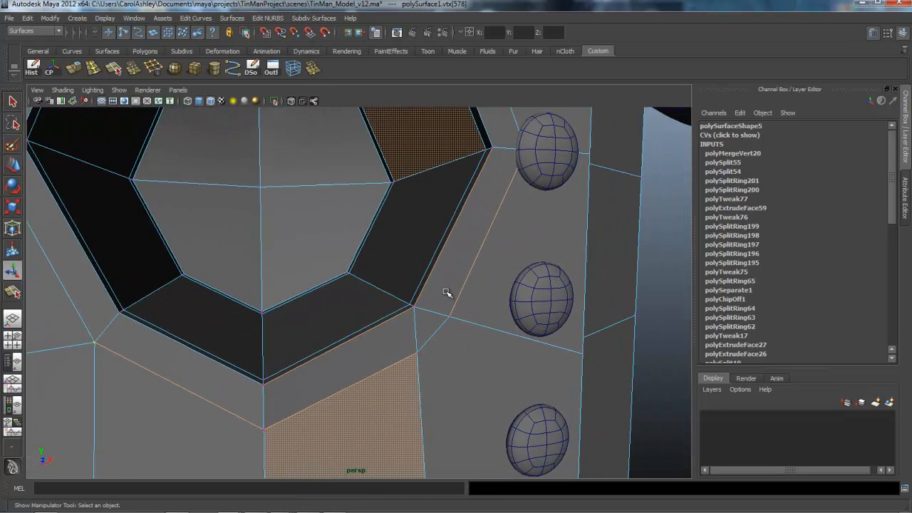
{"action": "left_click", "coordinate": [470, 329], "text": "shift"}
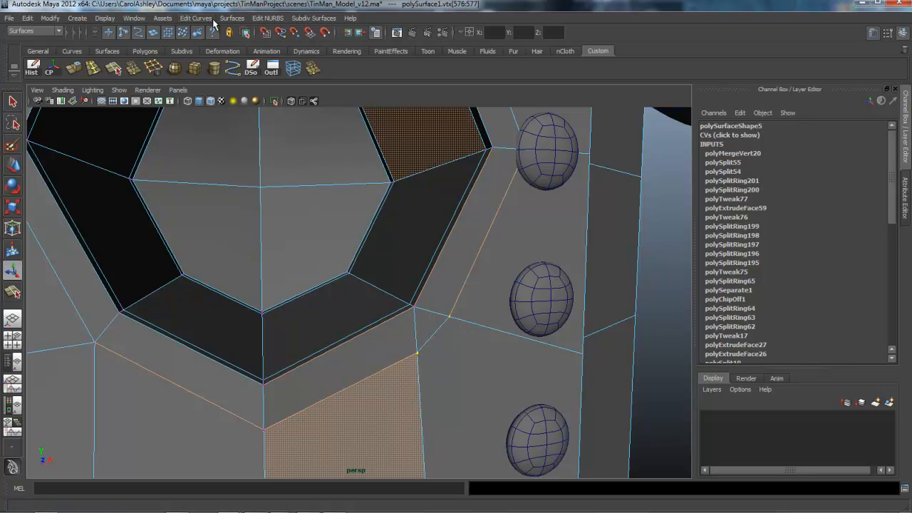
{"action": "left_click", "coordinate": [34, 31]}
{"action": "left_click", "coordinate": [34, 48]}
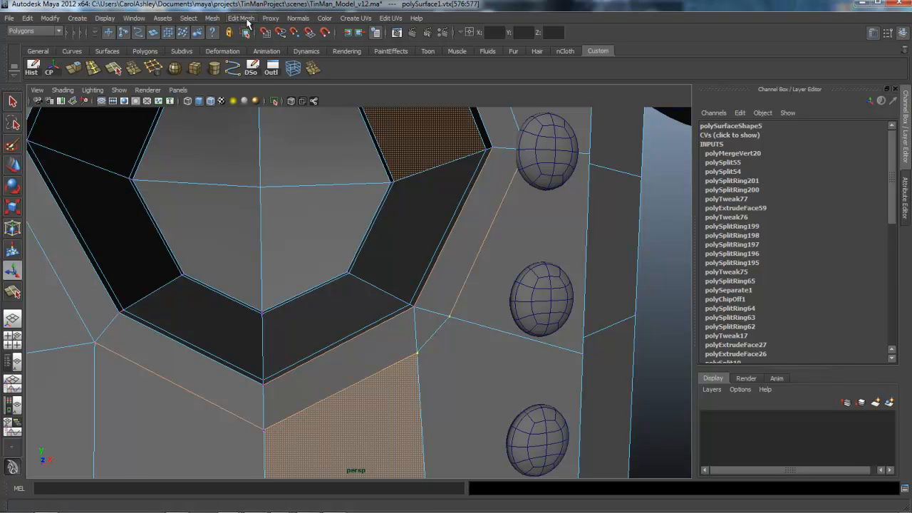
{"action": "left_click", "coordinate": [244, 19]}
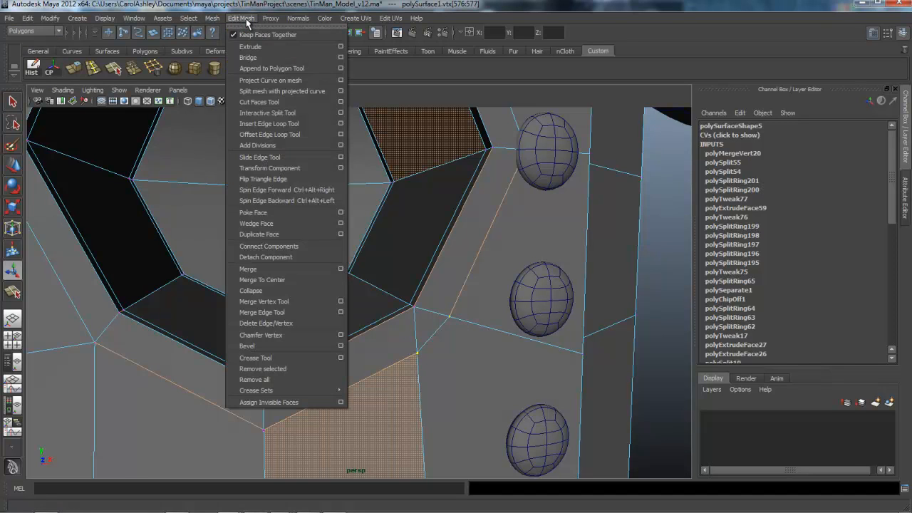
{"action": "left_click", "coordinate": [250, 270]}
Step: Merge the edge-ring vertex pairs at the opening's upper-right and upper-left corners
{"action": "left_click_drag", "start_coordinate": [425, 285], "coordinate": [457, 197], "text": "alt"}
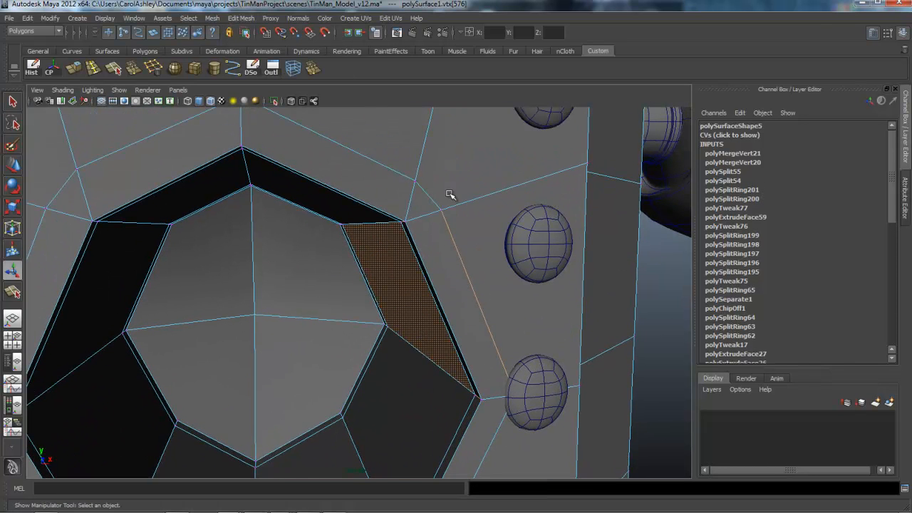
{"action": "left_click", "coordinate": [414, 180], "text": "shift"}
{"action": "left_click", "coordinate": [313, 69]}
{"action": "scroll", "coordinate": [310, 277], "scroll_direction": "up", "scroll_amount": 3}
{"action": "middle_click_drag", "start_coordinate": [309, 277], "coordinate": [329, 251], "text": "alt"}
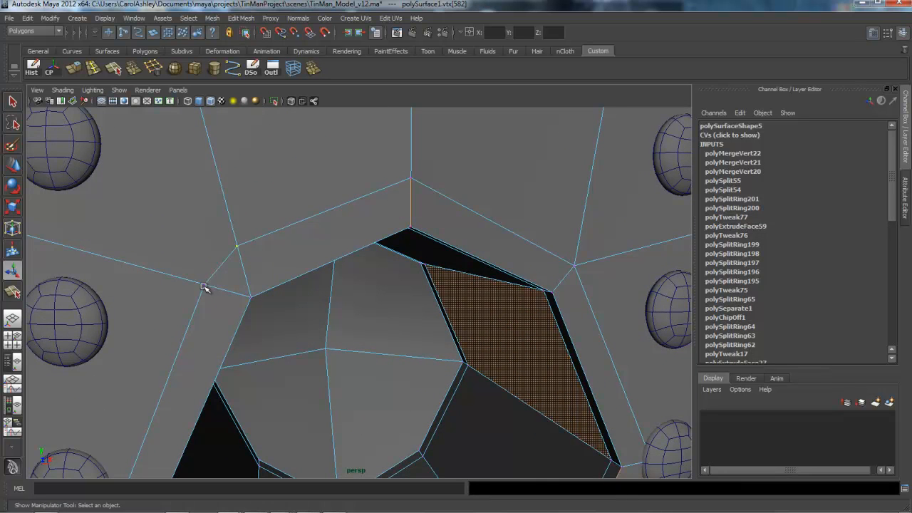
{"action": "left_click", "coordinate": [312, 69]}
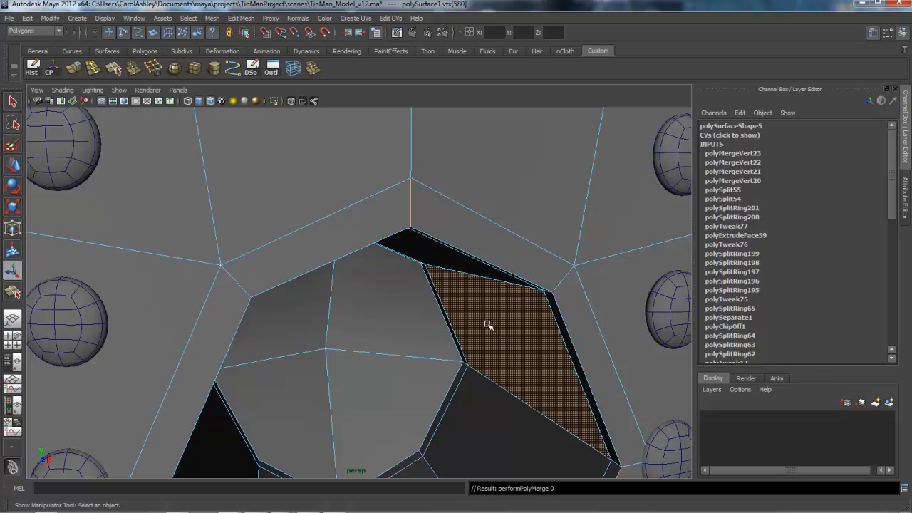
Step: Return the torso mesh to object mode and turn on its smooth mesh preview
{"action": "scroll", "coordinate": [480, 322], "scroll_direction": "down", "scroll_amount": 5}
{"action": "right_click_drag", "start_coordinate": [411, 305], "coordinate": [434, 290]}
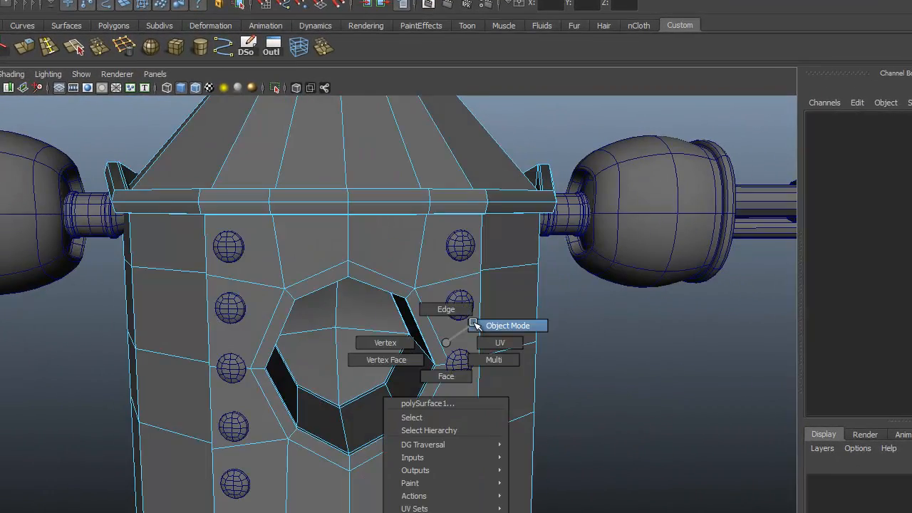
{"action": "right_click_drag", "start_coordinate": [473, 324], "coordinate": [476, 324]}
{"action": "left_click_drag", "start_coordinate": [407, 366], "coordinate": [348, 389], "text": "alt"}
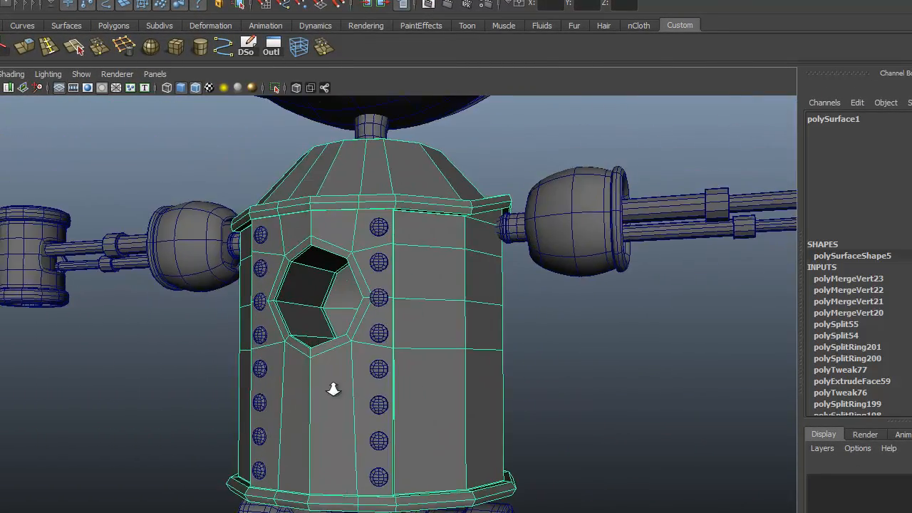
{"action": "right_click_drag", "start_coordinate": [348, 389], "coordinate": [427, 389], "text": "alt"}
{"action": "left_click_drag", "start_coordinate": [293, 390], "coordinate": [404, 401], "text": "alt"}
{"action": "middle_click_drag", "start_coordinate": [403, 401], "coordinate": [293, 388], "text": "alt"}
{"action": "right_click_drag", "start_coordinate": [415, 395], "coordinate": [477, 394], "text": "alt"}
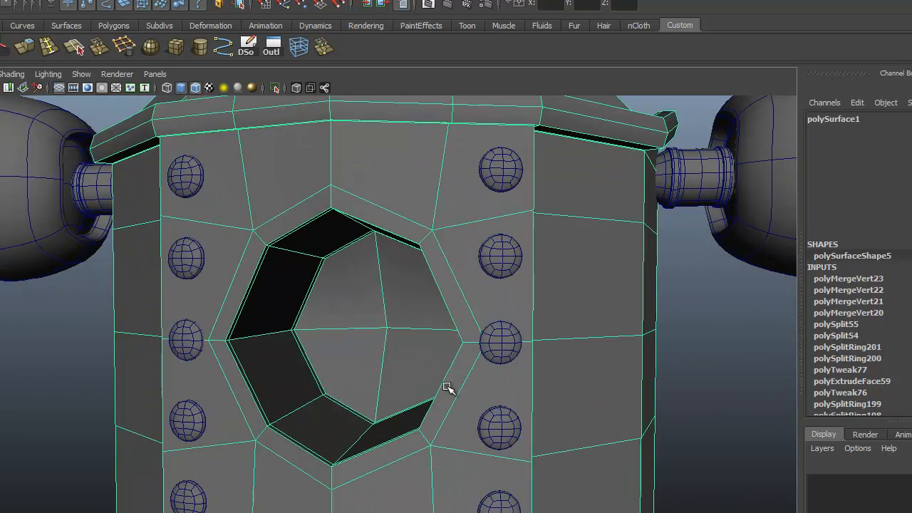
{"action": "key", "text": "3"}
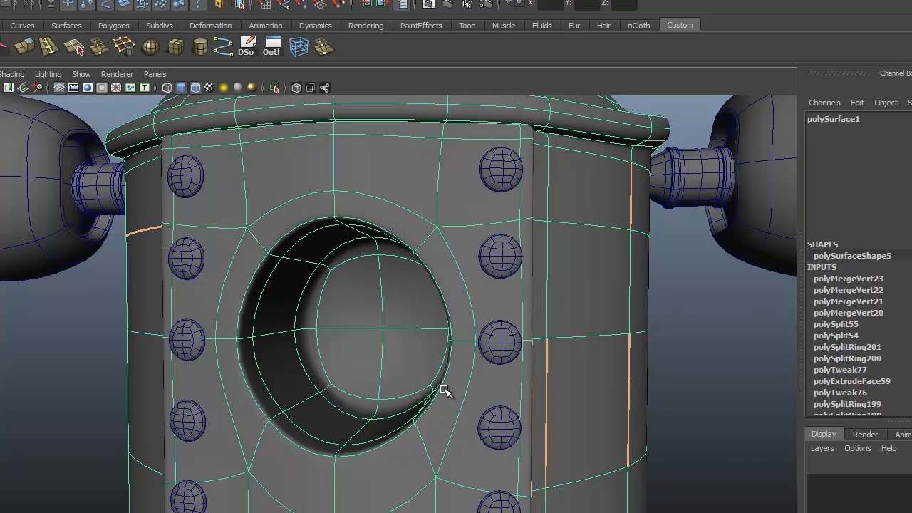
Step: Insert three horizontal edge loops around the torso, spaced between the opening and the torso's bottom rim
{"action": "right_click_drag", "start_coordinate": [511, 429], "coordinate": [480, 423], "text": "alt"}
{"action": "left_click_drag", "start_coordinate": [387, 427], "coordinate": [426, 419], "text": "alt"}
{"action": "left_click_drag", "start_coordinate": [496, 421], "coordinate": [380, 366], "text": "alt"}
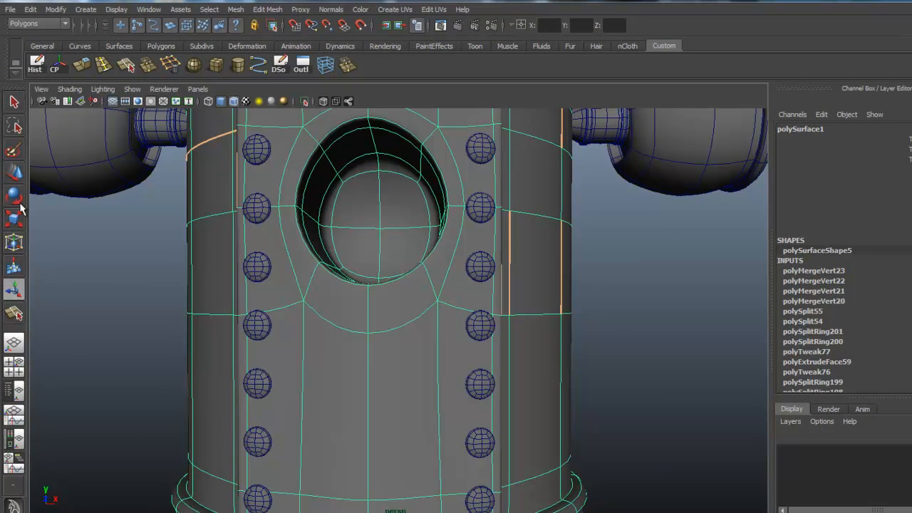
{"action": "key", "text": "y"}
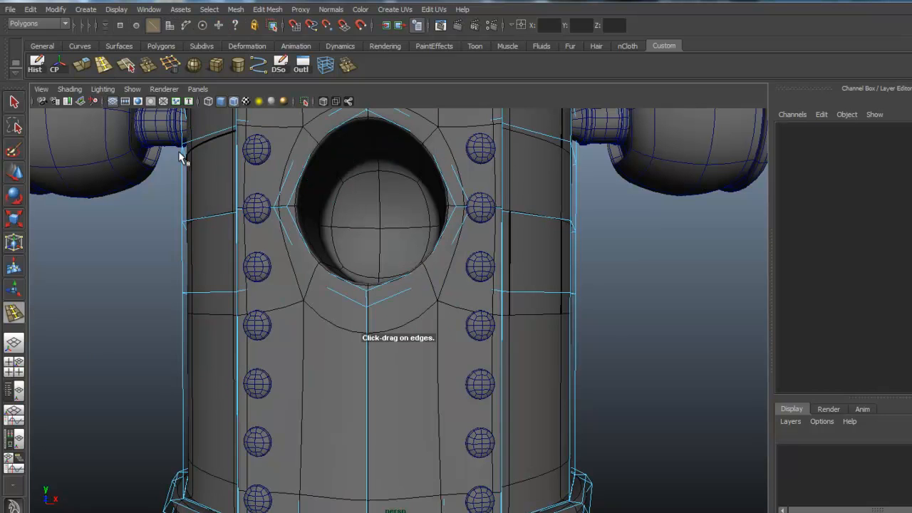
{"action": "left_click", "coordinate": [368, 425]}
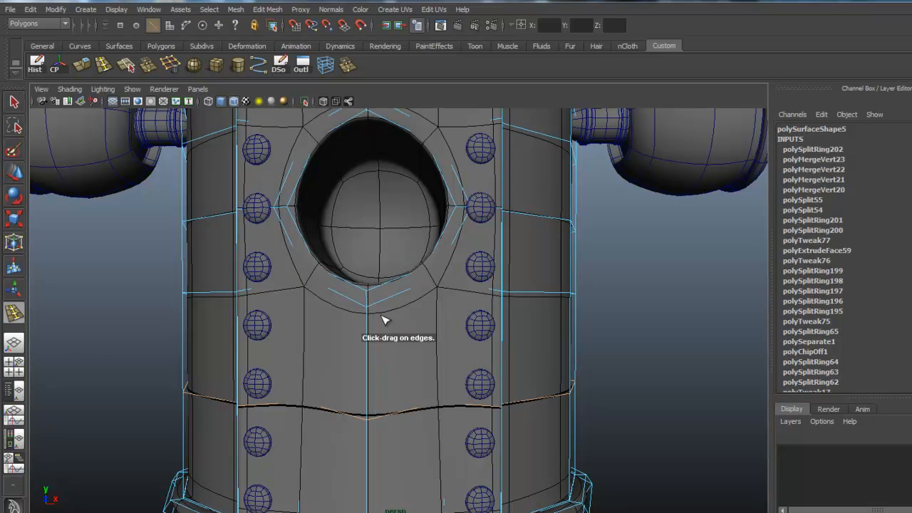
{"action": "left_click_drag", "start_coordinate": [378, 380], "coordinate": [382, 422], "text": "alt"}
{"action": "middle_click_drag", "start_coordinate": [387, 427], "coordinate": [392, 380], "text": "alt"}
{"action": "left_click_drag", "start_coordinate": [379, 409], "coordinate": [391, 416]}
{"action": "middle_click_drag", "start_coordinate": [468, 383], "coordinate": [476, 410], "text": "alt"}
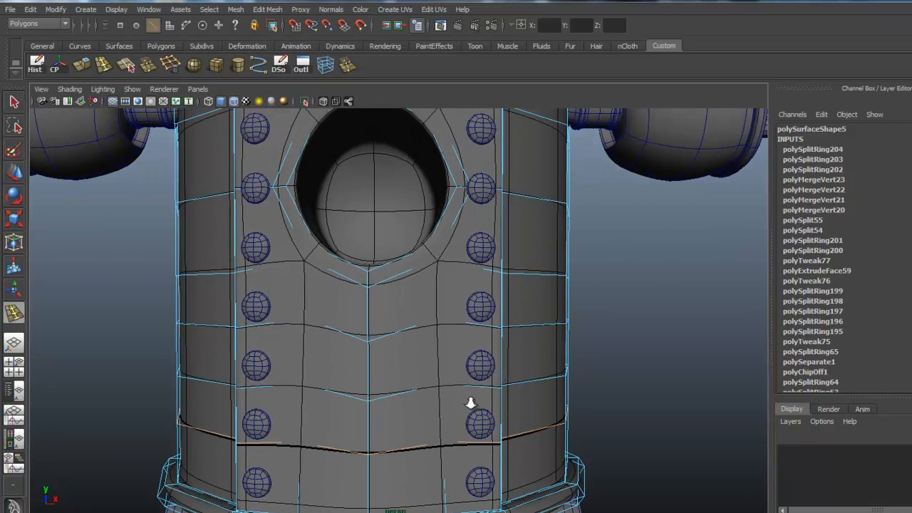
{"action": "right_click_drag", "start_coordinate": [477, 409], "coordinate": [399, 375], "text": "alt"}
{"action": "middle_click_drag", "start_coordinate": [399, 375], "coordinate": [387, 402], "text": "alt"}
{"action": "mouse_move", "coordinate": [382, 399]}
{"action": "left_mouse_down", "text": "alt"}
{"action": "mouse_move", "coordinate": [373, 397]}
{"action": "mouse_move", "coordinate": [381, 407]}
{"action": "left_mouse_up", "text": "alt"}
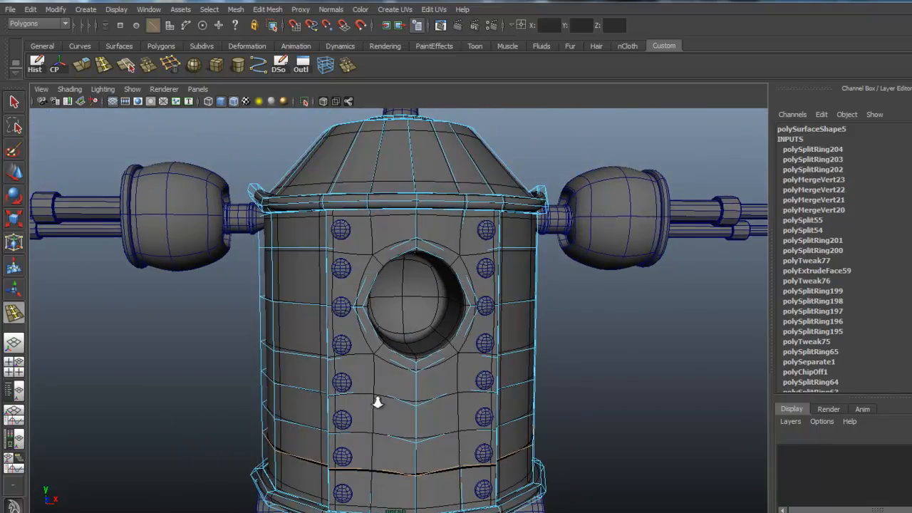
{"action": "right_click_drag", "start_coordinate": [381, 407], "coordinate": [479, 354], "text": "alt"}
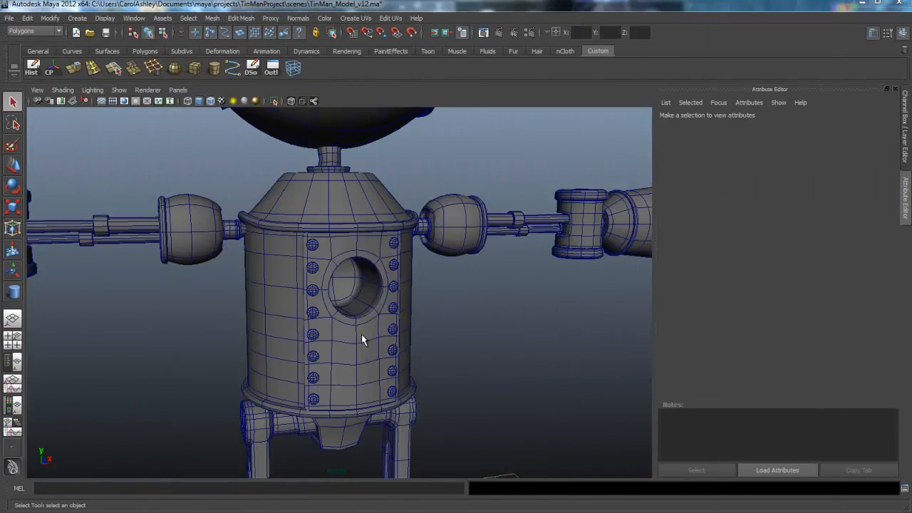
Step: Create a NURBS sphere on the ground grid in front of the Tin Man's feet
{"action": "right_click_drag", "start_coordinate": [312, 356], "coordinate": [561, 360], "text": "alt"}
{"action": "left_click_drag", "start_coordinate": [561, 359], "coordinate": [307, 242], "text": "alt"}
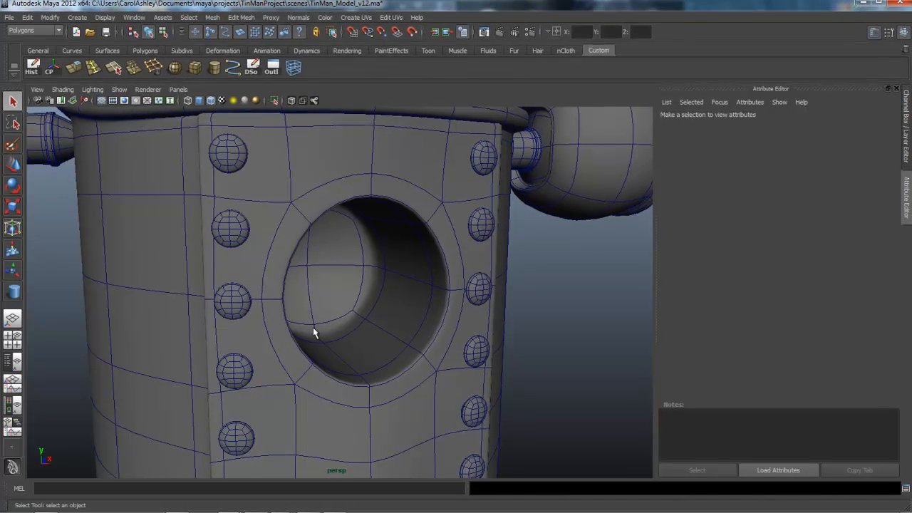
{"action": "left_click", "coordinate": [77, 16]}
{"action": "mouse_move", "coordinate": [85, 33]}
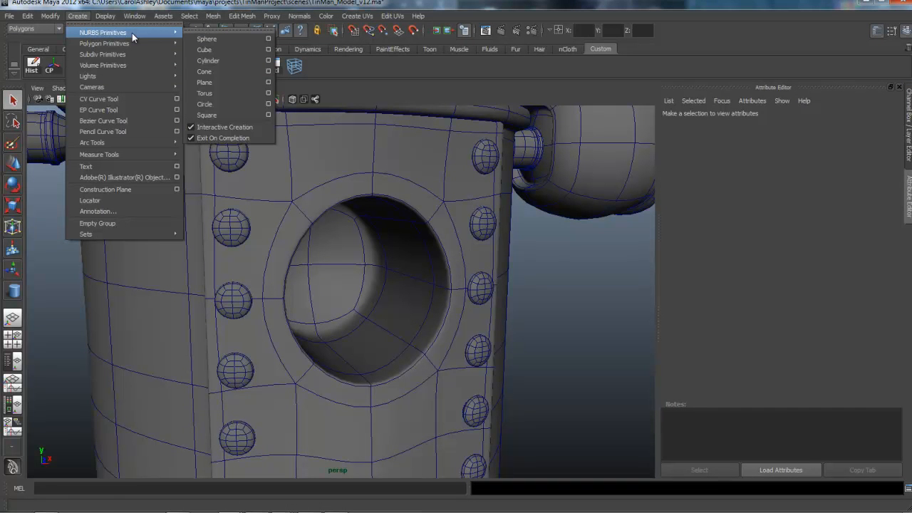
{"action": "left_click", "coordinate": [218, 38]}
{"action": "right_click_drag", "start_coordinate": [522, 307], "coordinate": [208, 309], "text": "alt"}
{"action": "middle_click_drag", "start_coordinate": [327, 376], "coordinate": [314, 199], "text": "alt"}
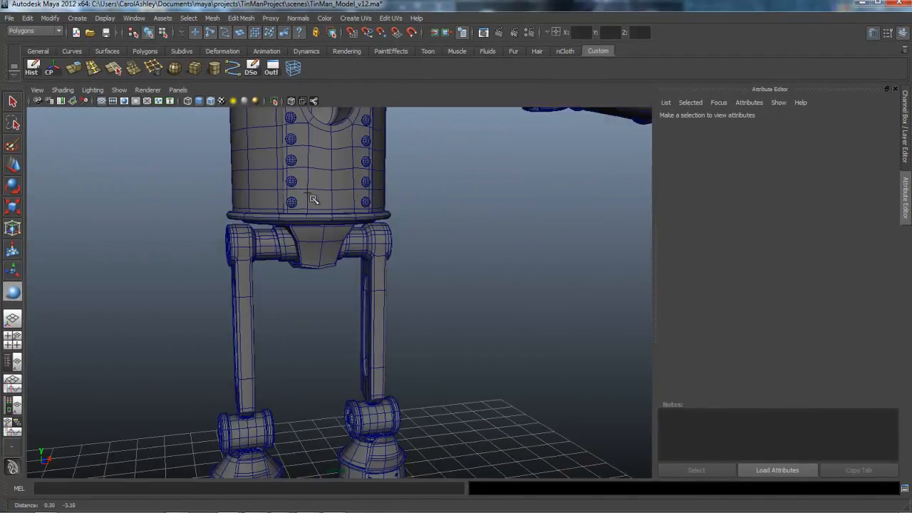
{"action": "left_click_drag", "start_coordinate": [313, 199], "coordinate": [342, 342], "text": "alt"}
{"action": "middle_click_drag", "start_coordinate": [383, 385], "coordinate": [362, 210], "text": "alt"}
{"action": "middle_click_drag", "start_coordinate": [356, 369], "coordinate": [345, 285], "text": "alt"}
{"action": "left_click_drag", "start_coordinate": [342, 282], "coordinate": [339, 322], "text": "alt"}
{"action": "left_click_drag", "start_coordinate": [325, 368], "coordinate": [353, 384]}
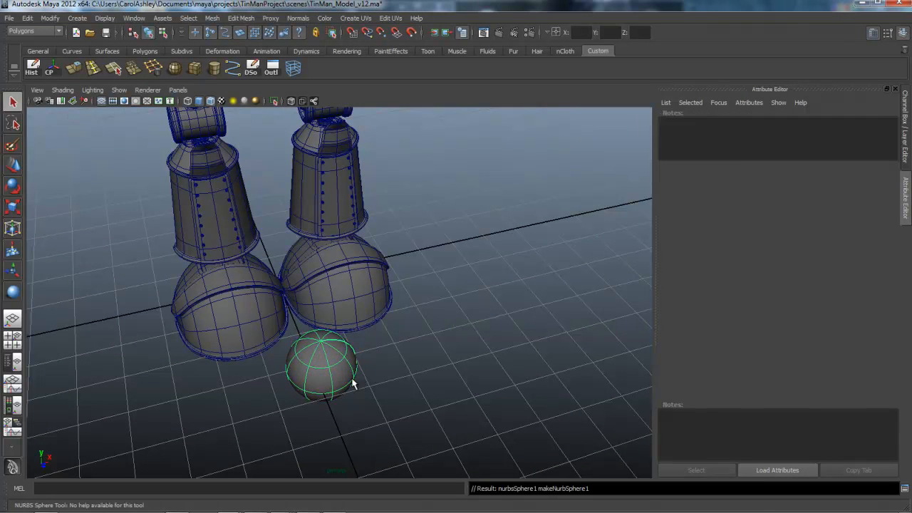
Step: Move the sphere up in front of the torso, to about X -0.43, Y 11.47, Z 3.09
{"action": "key", "text": "w"}
{"action": "left_click_drag", "start_coordinate": [321, 337], "coordinate": [320, 91]}
{"action": "middle_click_drag", "start_coordinate": [322, 293], "coordinate": [341, 431], "text": "alt"}
{"action": "right_click_drag", "start_coordinate": [321, 390], "coordinate": [254, 363], "text": "alt"}
{"action": "left_click_drag", "start_coordinate": [344, 293], "coordinate": [349, 120]}
{"action": "left_click_drag", "start_coordinate": [277, 287], "coordinate": [354, 258], "text": "alt"}
{"action": "middle_click_drag", "start_coordinate": [355, 250], "coordinate": [304, 374], "text": "alt"}
{"action": "mouse_move", "coordinate": [304, 375]}
{"action": "left_mouse_down", "text": "alt"}
{"action": "mouse_move", "coordinate": [287, 378]}
{"action": "mouse_move", "coordinate": [298, 360]}
{"action": "left_mouse_up", "text": "alt"}
{"action": "left_click_drag", "start_coordinate": [330, 288], "coordinate": [311, 313]}
{"action": "left_click_drag", "start_coordinate": [278, 381], "coordinate": [266, 336], "text": "alt"}
{"action": "left_click_drag", "start_coordinate": [294, 287], "coordinate": [280, 292], "text": "alt"}
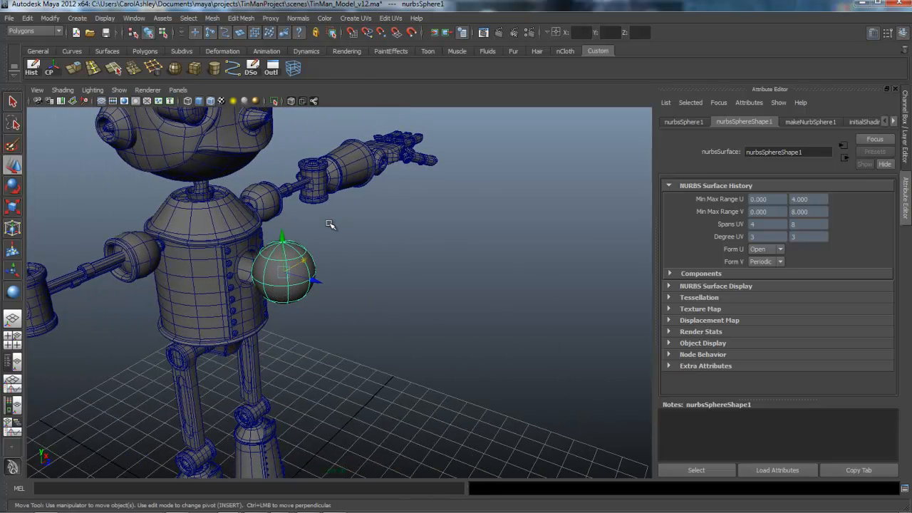
Step: Flatten the sphere into a thin disc by scaling it to 0.14 along Y
{"action": "key", "text": "r"}
{"action": "left_click_drag", "start_coordinate": [284, 223], "coordinate": [279, 262]}
{"action": "right_click_drag", "start_coordinate": [306, 288], "coordinate": [403, 304], "text": "alt"}
{"action": "middle_click_drag", "start_coordinate": [405, 306], "coordinate": [478, 330], "text": "alt"}
{"action": "left_click_drag", "start_coordinate": [363, 349], "coordinate": [373, 335], "text": "alt"}
{"action": "left_click_drag", "start_coordinate": [358, 140], "coordinate": [318, 219]}
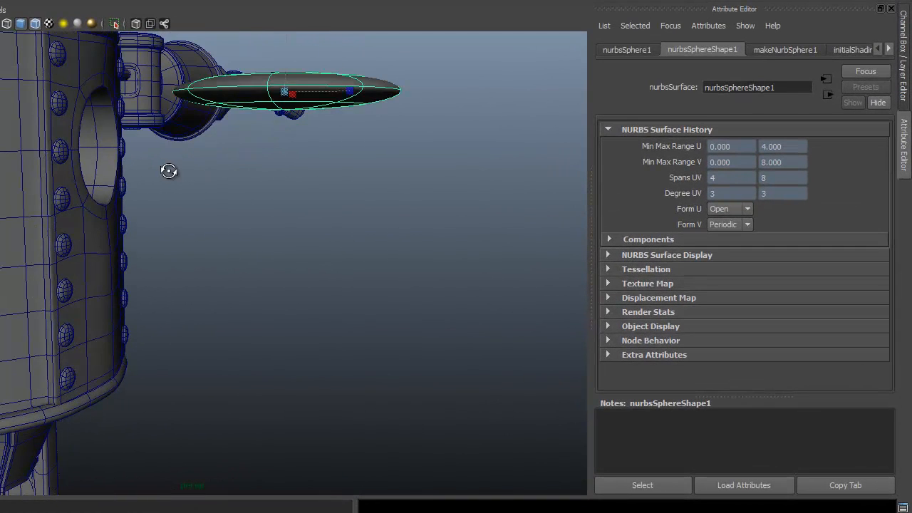
{"action": "left_click_drag", "start_coordinate": [169, 171], "coordinate": [166, 177], "text": "alt"}
{"action": "left_click_drag", "start_coordinate": [276, 48], "coordinate": [278, 52]}
{"action": "left_click_drag", "start_coordinate": [285, 204], "coordinate": [265, 216], "text": "alt"}
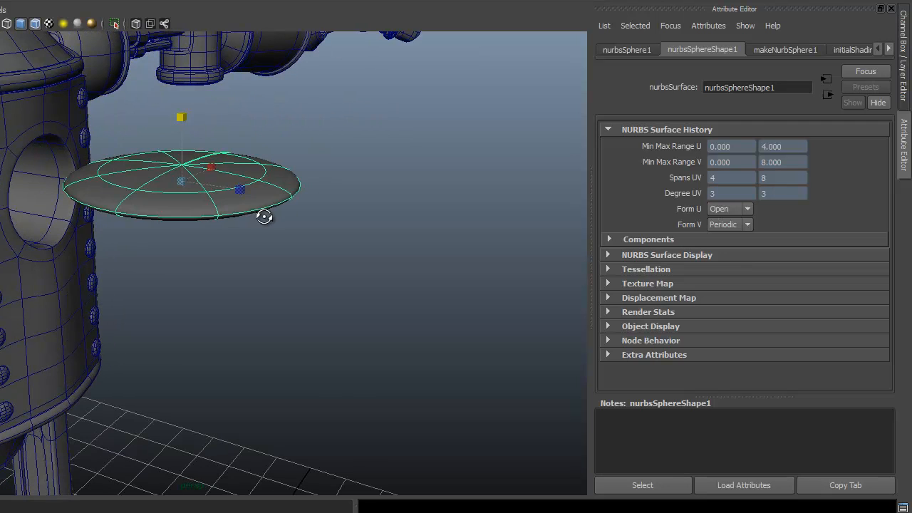
Step: Set the disc's X rotation to 90 degrees and thicken it to a Y scale of 0.238
{"action": "left_click", "coordinate": [902, 57]}
{"action": "double_click", "coordinate": [878, 101]}
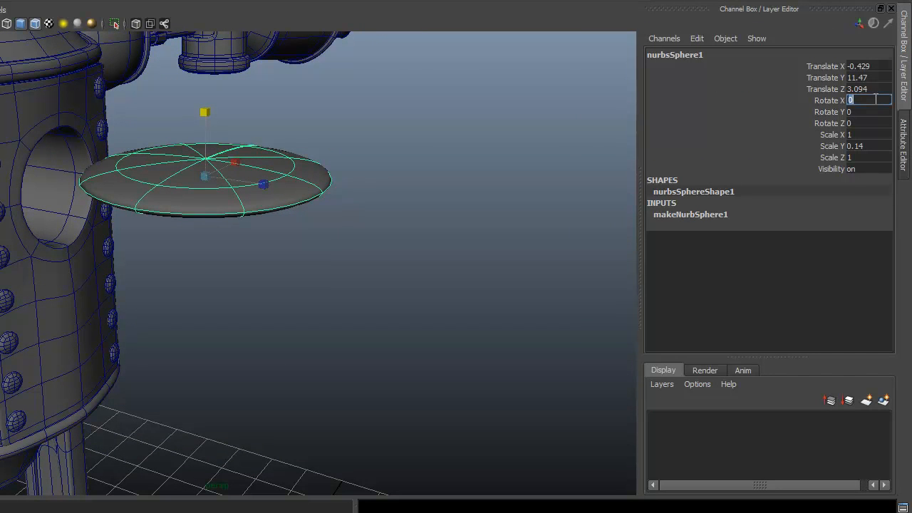
{"action": "type", "text": "90"}
{"action": "key", "text": "Return"}
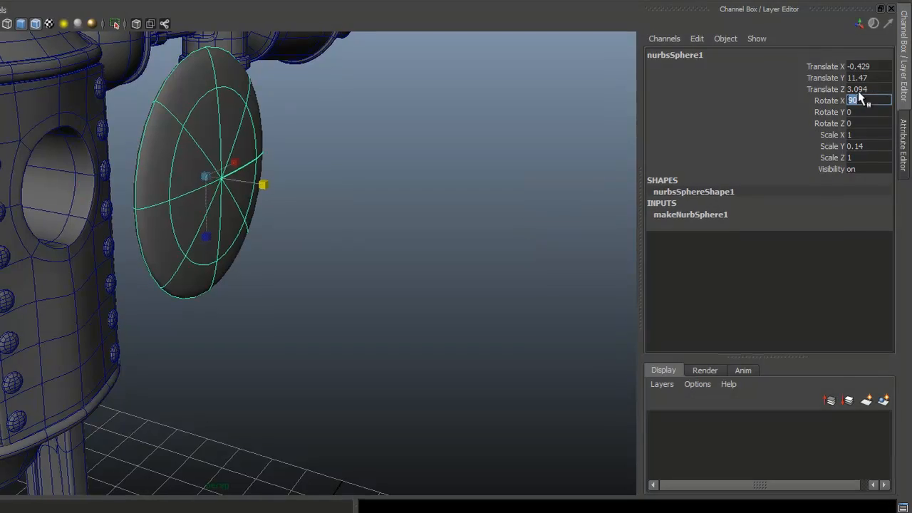
{"action": "left_click_drag", "start_coordinate": [422, 257], "coordinate": [326, 261], "text": "alt"}
{"action": "middle_click_drag", "start_coordinate": [347, 254], "coordinate": [326, 262]}
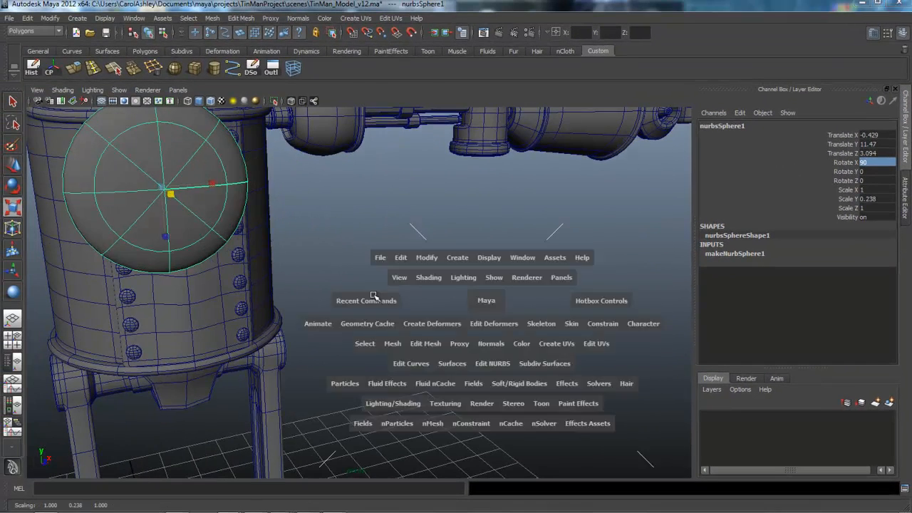
Step: In the front view, scale the disc to 0.601 in X and Z and centre it on the opening at X 0.01, Y 11.062
{"action": "key", "text": "space"}
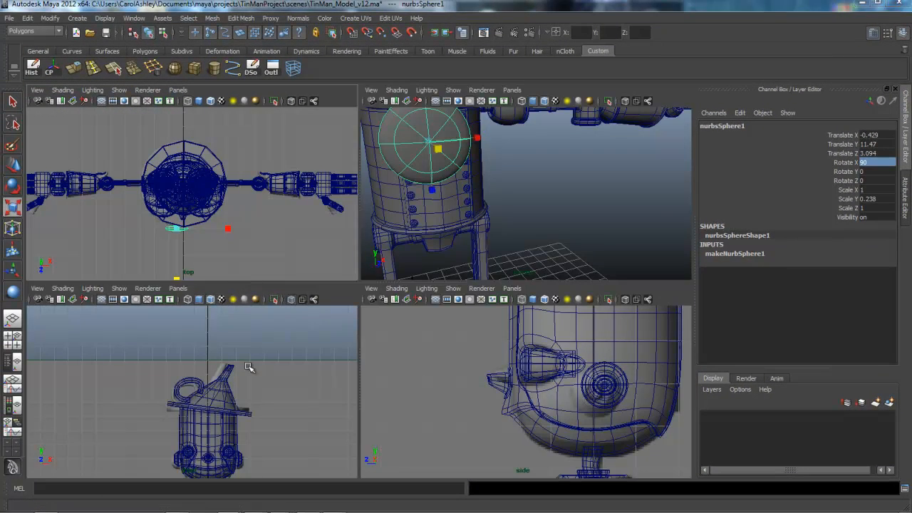
{"action": "key", "text": "space"}
{"action": "right_click_drag", "start_coordinate": [384, 388], "coordinate": [284, 375], "text": "alt"}
{"action": "middle_click_drag", "start_coordinate": [325, 391], "coordinate": [284, 260], "text": "alt"}
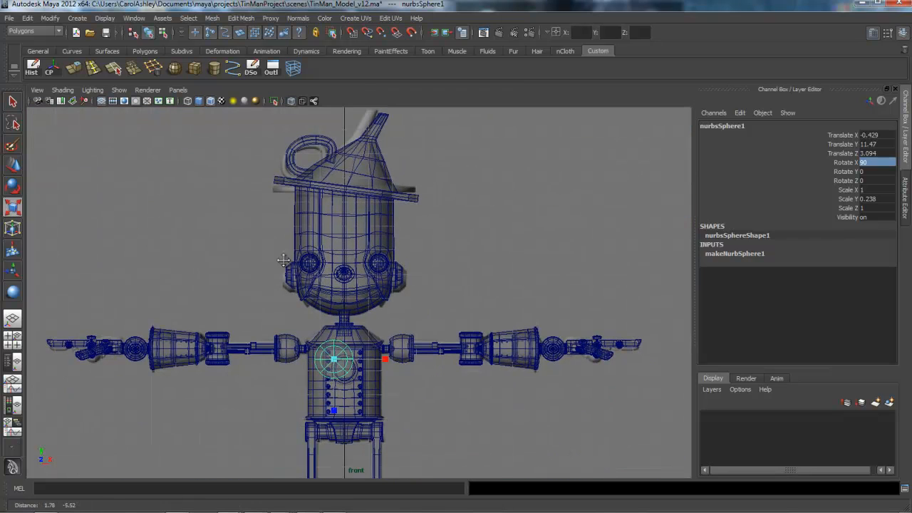
{"action": "right_click_drag", "start_coordinate": [218, 297], "coordinate": [378, 306], "text": "alt"}
{"action": "middle_click_drag", "start_coordinate": [336, 325], "coordinate": [334, 230], "text": "alt"}
{"action": "right_click_drag", "start_coordinate": [232, 312], "coordinate": [626, 313], "text": "alt"}
{"action": "middle_click_drag", "start_coordinate": [322, 315], "coordinate": [339, 331], "text": "alt"}
{"action": "left_click_drag", "start_coordinate": [303, 271], "coordinate": [327, 301]}
{"action": "key", "text": "w"}
{"action": "key", "text": "e"}
{"action": "key", "text": "r"}
{"action": "key", "text": "w"}
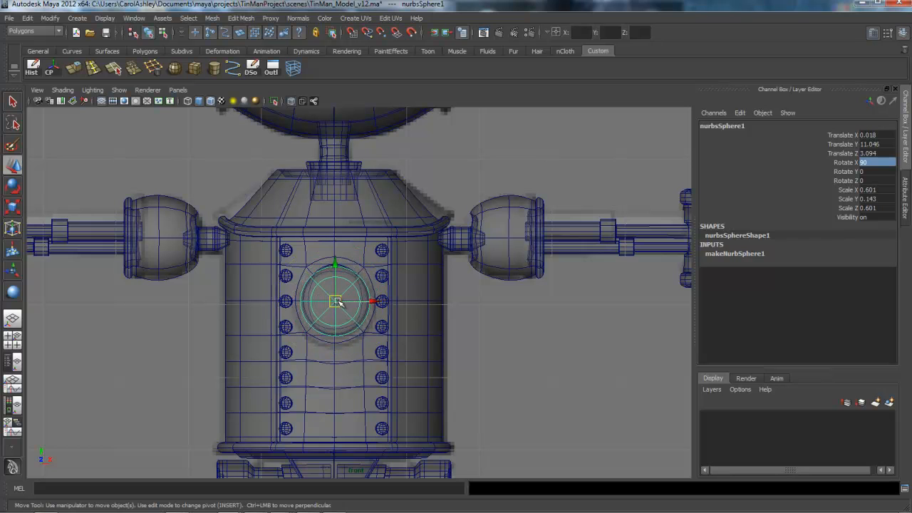
{"action": "left_click", "coordinate": [338, 266]}
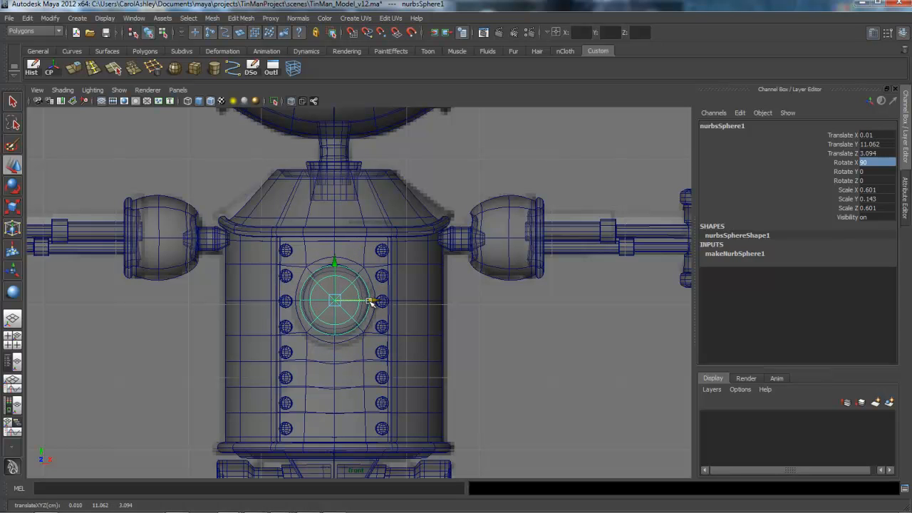
Step: In the perspective view, move the disc back into the torso's recess to Z 1.404
{"action": "key", "text": "space"}
{"action": "key", "text": "space"}
{"action": "left_click_drag", "start_coordinate": [397, 223], "coordinate": [233, 260], "text": "alt"}
{"action": "right_click_drag", "start_coordinate": [232, 261], "coordinate": [287, 269], "text": "alt"}
{"action": "middle_click_drag", "start_coordinate": [288, 269], "coordinate": [527, 273], "text": "alt"}
{"action": "left_click_drag", "start_coordinate": [325, 338], "coordinate": [283, 311], "text": "alt"}
{"action": "middle_click_drag", "start_coordinate": [283, 311], "coordinate": [476, 355], "text": "alt"}
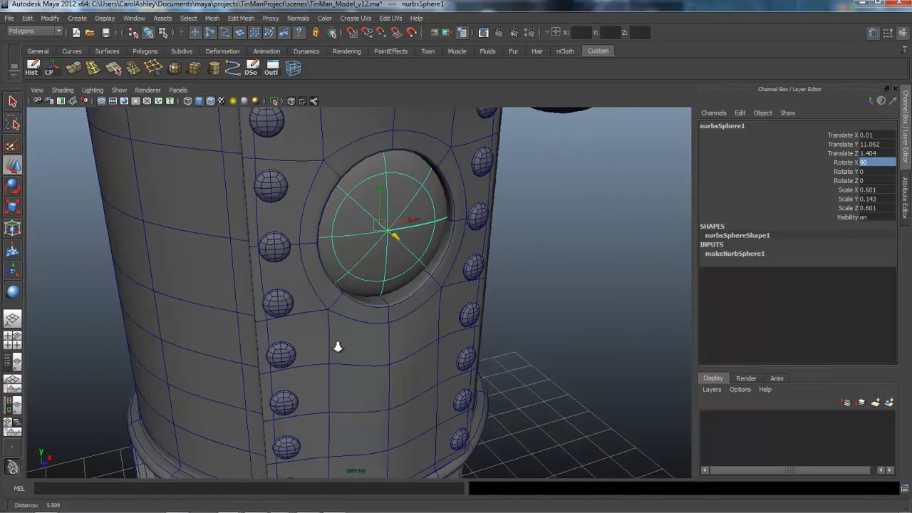
Step: Extrude the ring of faces around the torso's opening, narrowing it and pulling it forward into a raised rim
{"action": "right_click_drag", "start_coordinate": [325, 347], "coordinate": [444, 346], "text": "alt"}
{"action": "right_click_drag", "start_coordinate": [506, 339], "coordinate": [370, 340], "text": "alt"}
{"action": "left_click_drag", "start_coordinate": [370, 340], "coordinate": [326, 331], "text": "alt"}
{"action": "middle_click_drag", "start_coordinate": [354, 332], "coordinate": [340, 391], "text": "alt"}
{"action": "right_click_drag", "start_coordinate": [363, 335], "coordinate": [366, 335]}
{"action": "left_click", "coordinate": [366, 332]}
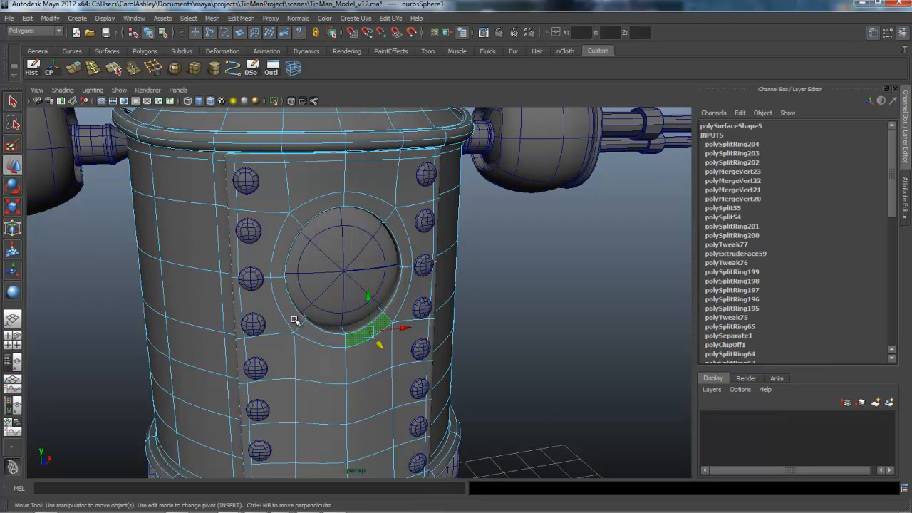
{"action": "double_click", "coordinate": [301, 326], "text": "shift"}
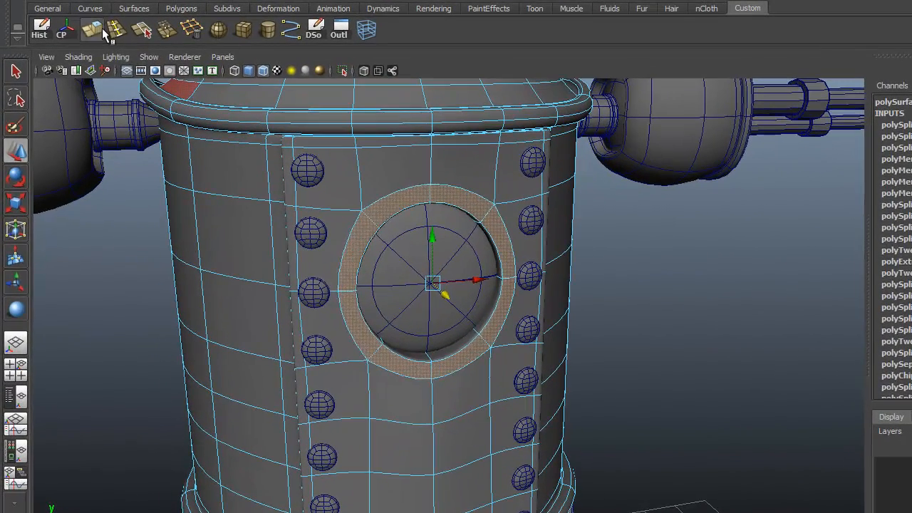
{"action": "key", "text": "ctrl+e"}
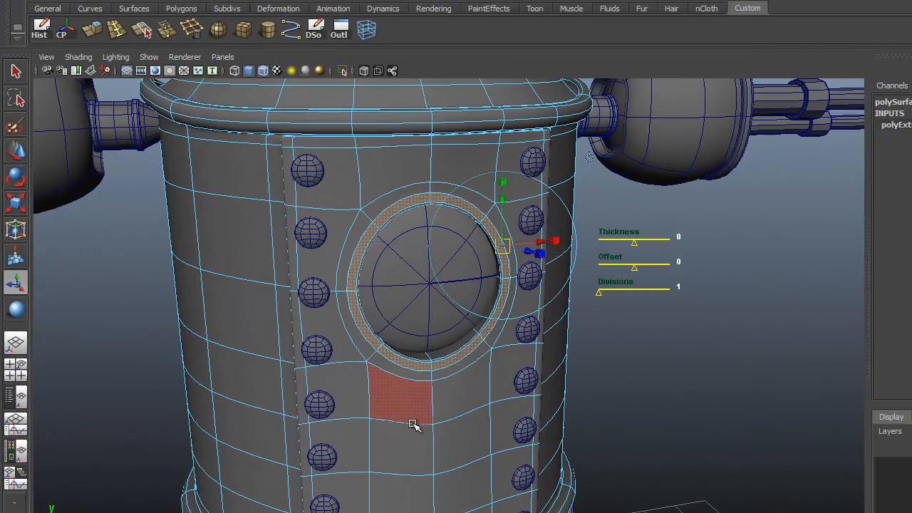
{"action": "left_click_drag", "start_coordinate": [374, 424], "coordinate": [438, 416], "text": "alt"}
{"action": "left_click_drag", "start_coordinate": [610, 306], "coordinate": [619, 309]}
{"action": "left_click_drag", "start_coordinate": [433, 421], "coordinate": [409, 421], "text": "alt"}
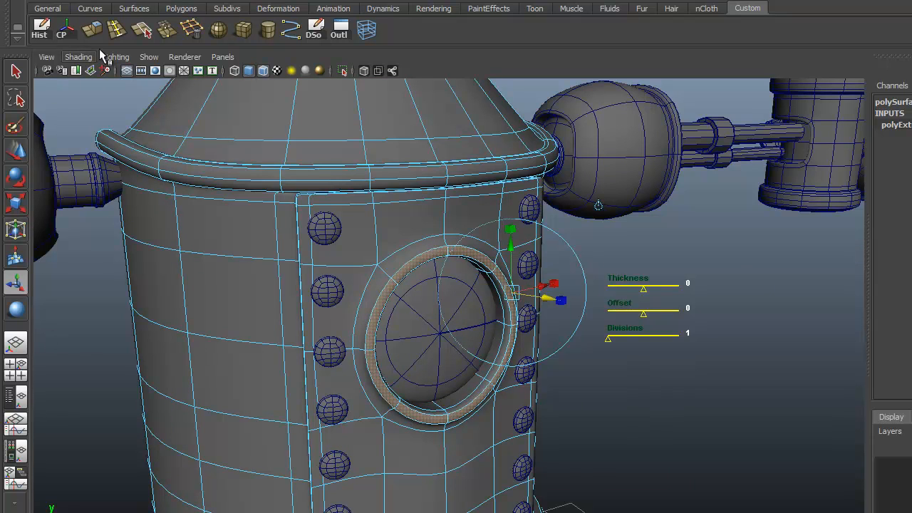
Step: Turn off smooth preview and insert edge loops near the base and front edge of the rim's outer wall and around its front face
{"action": "left_click", "coordinate": [116, 28]}
{"action": "left_click_drag", "start_coordinate": [351, 303], "coordinate": [318, 374], "text": "alt"}
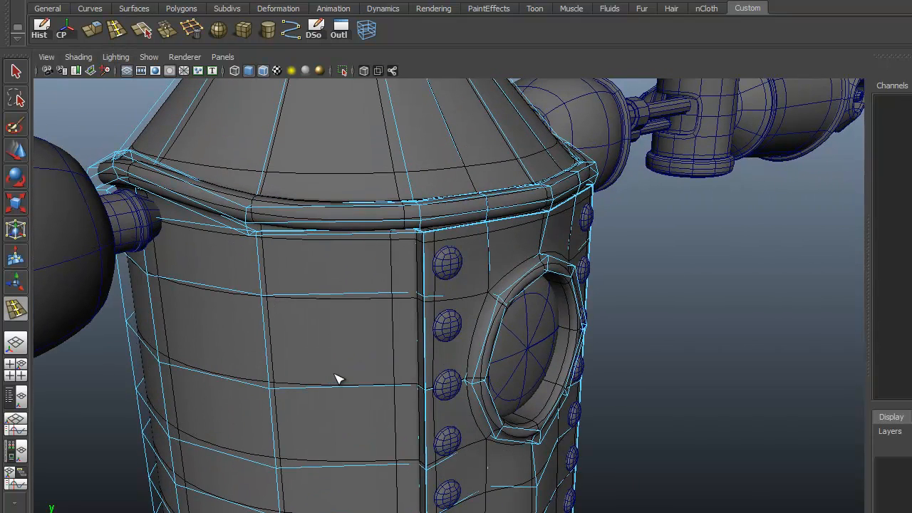
{"action": "key", "text": "1"}
{"action": "scroll", "coordinate": [480, 413], "scroll_direction": "up", "scroll_amount": 4}
{"action": "left_click", "coordinate": [483, 432]}
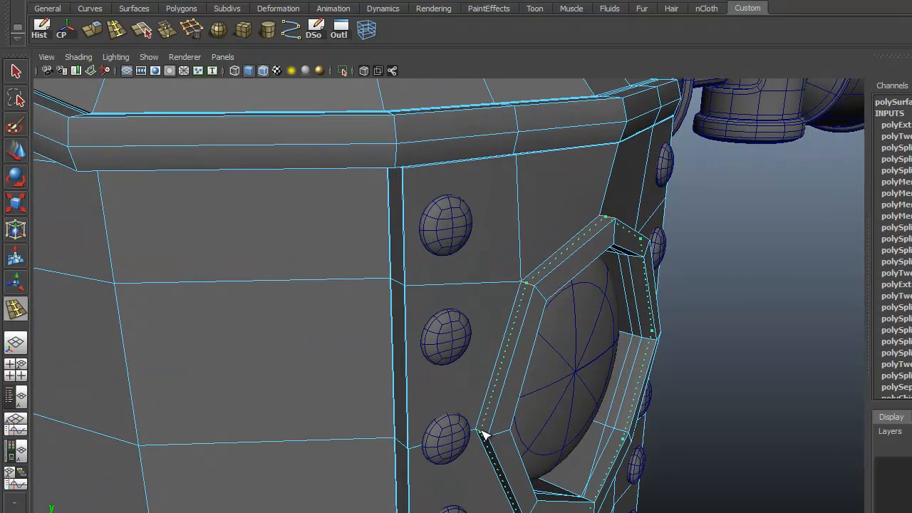
{"action": "middle_click_drag", "start_coordinate": [478, 430], "coordinate": [472, 291], "text": "alt"}
{"action": "scroll", "coordinate": [483, 291], "scroll_direction": "up", "scroll_amount": 4}
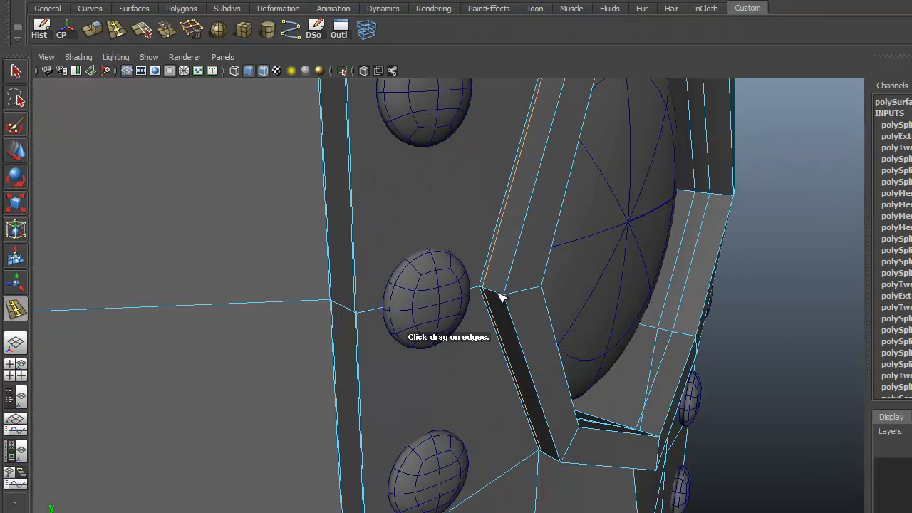
{"action": "left_click", "coordinate": [501, 297]}
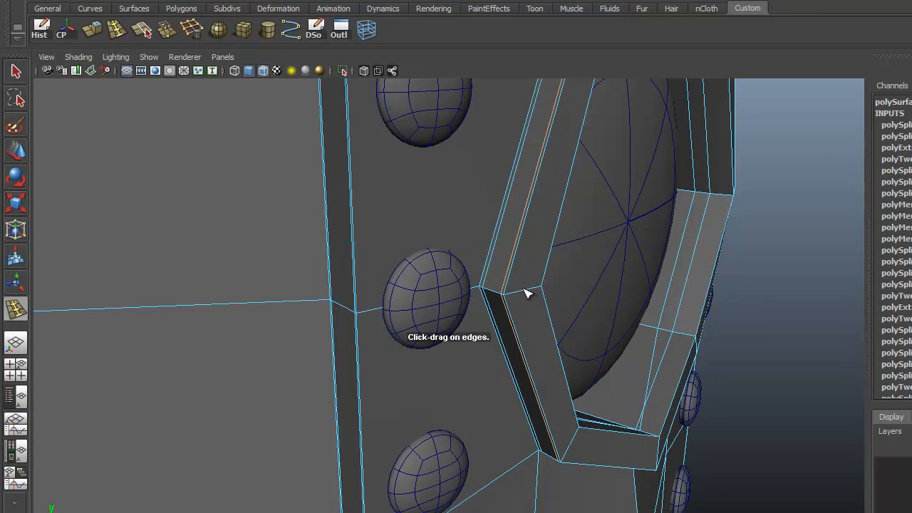
{"action": "left_click", "coordinate": [523, 290]}
Step: Insert an edge loop around the inner wall of the porthole rim, close to its front edge
{"action": "left_click_drag", "start_coordinate": [546, 338], "coordinate": [464, 340], "text": "alt"}
{"action": "right_click_drag", "start_coordinate": [464, 340], "coordinate": [354, 302], "text": "alt"}
{"action": "middle_click_drag", "start_coordinate": [354, 303], "coordinate": [413, 352], "text": "alt"}
{"action": "key", "text": "w"}
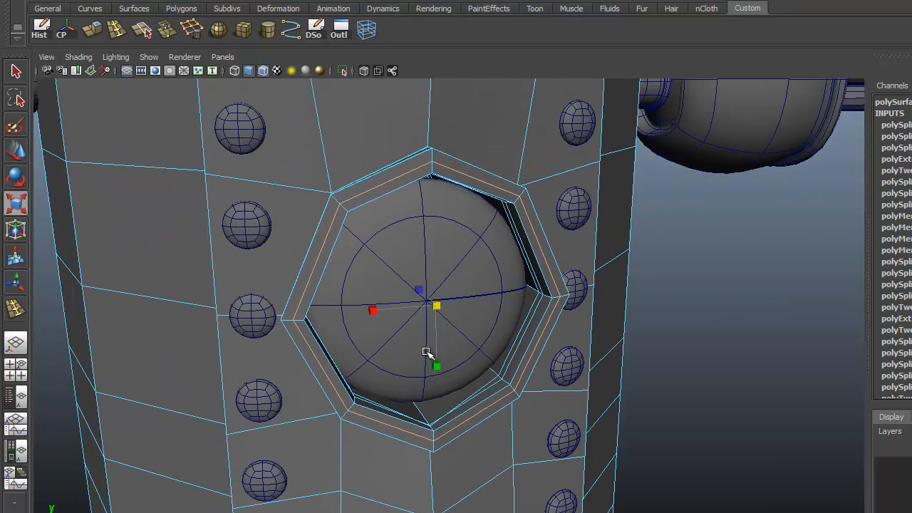
{"action": "key", "text": "w"}
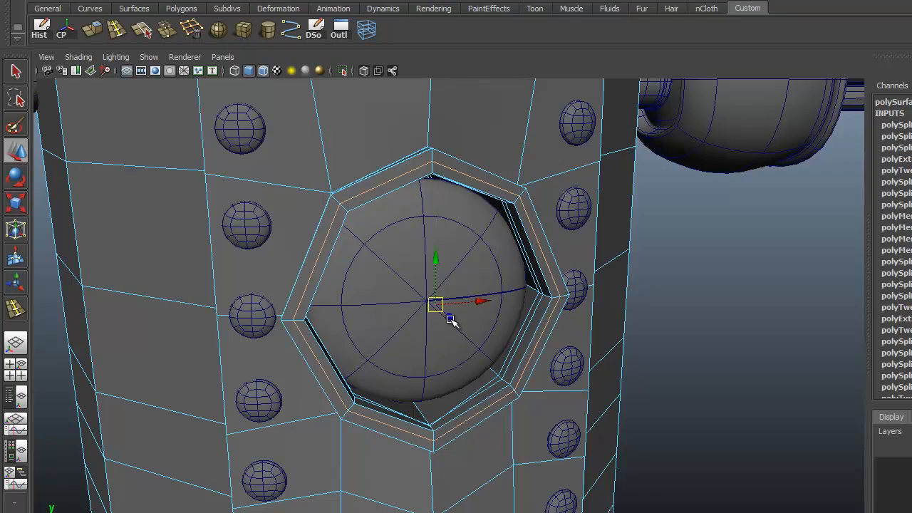
{"action": "left_click_drag", "start_coordinate": [440, 346], "coordinate": [349, 349], "text": "alt"}
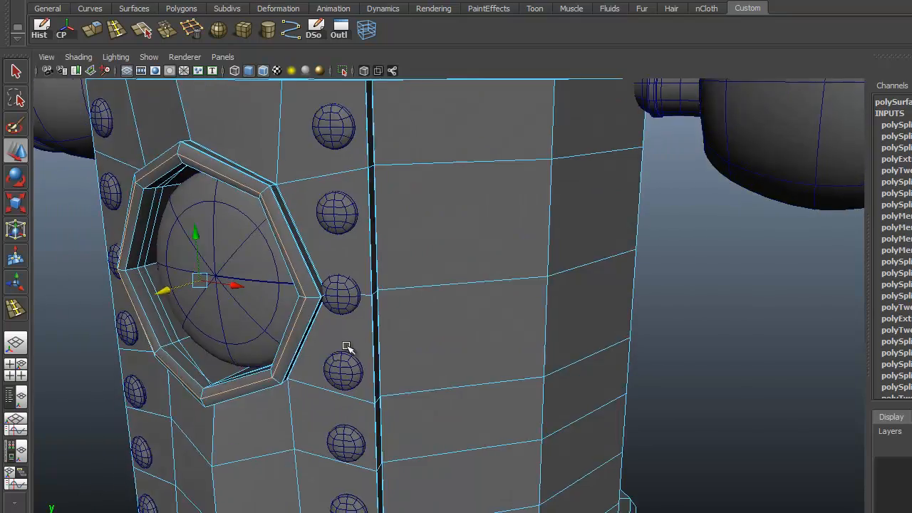
{"action": "middle_click_drag", "start_coordinate": [349, 350], "coordinate": [471, 368], "text": "alt"}
{"action": "right_click_drag", "start_coordinate": [369, 367], "coordinate": [515, 356], "text": "alt"}
{"action": "middle_click_drag", "start_coordinate": [357, 371], "coordinate": [462, 344], "text": "alt"}
{"action": "left_click_drag", "start_coordinate": [462, 344], "coordinate": [364, 389], "text": "alt"}
{"action": "middle_click_drag", "start_coordinate": [365, 394], "coordinate": [418, 281], "text": "alt"}
{"action": "right_click_drag", "start_coordinate": [418, 282], "coordinate": [352, 331], "text": "alt"}
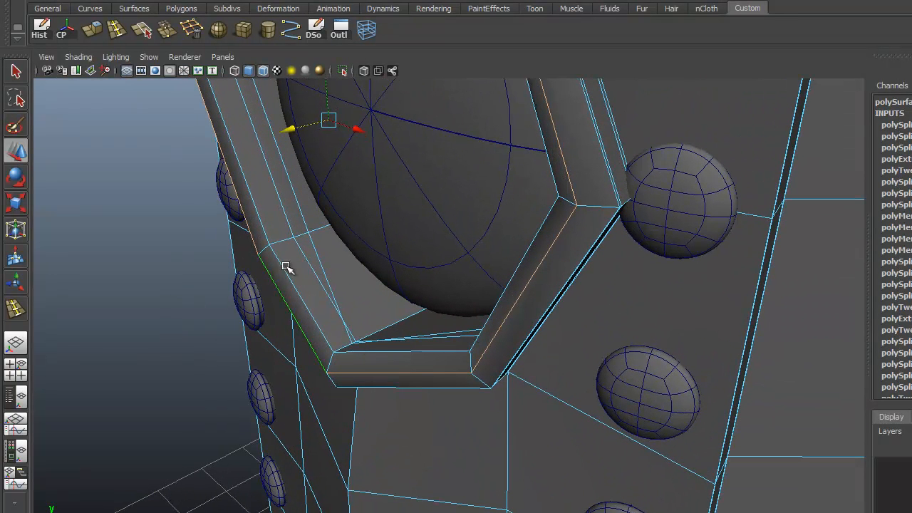
{"action": "left_click", "coordinate": [13, 312]}
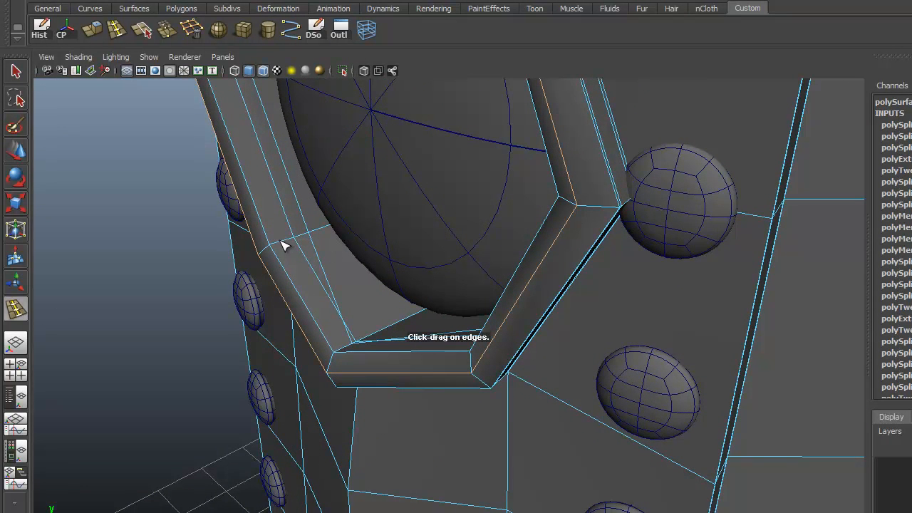
{"action": "left_click_drag", "start_coordinate": [281, 245], "coordinate": [291, 244]}
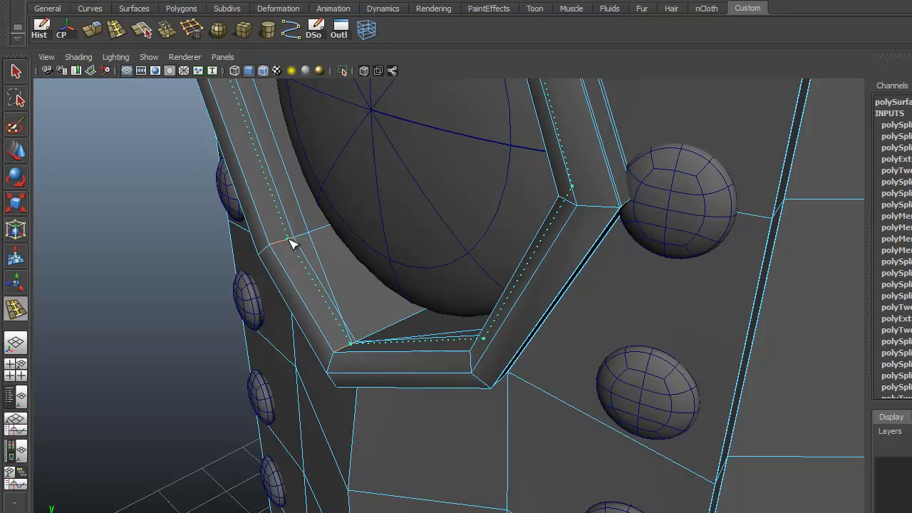
{"action": "left_click_drag", "start_coordinate": [280, 241], "coordinate": [281, 242]}
{"action": "left_click_drag", "start_coordinate": [298, 383], "coordinate": [329, 406], "text": "alt"}
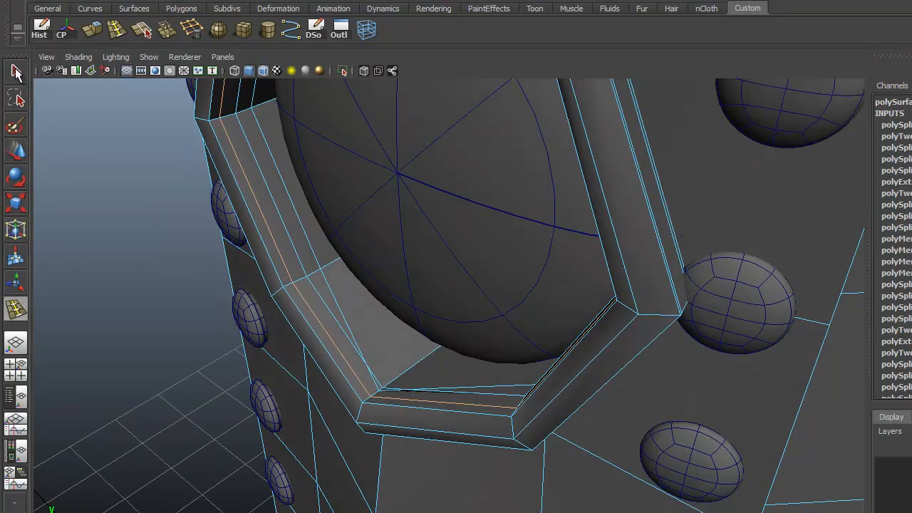
Step: Move the misplaced vertex at the bottom corner of the rim's inner wall back into the recess, evening out the edge loops
{"action": "left_click", "coordinate": [16, 74]}
{"action": "right_click_drag", "start_coordinate": [201, 362], "coordinate": [344, 362], "text": "alt"}
{"action": "middle_click_drag", "start_coordinate": [419, 428], "coordinate": [431, 334], "text": "alt"}
{"action": "left_click_drag", "start_coordinate": [393, 360], "coordinate": [439, 391], "text": "alt"}
{"action": "left_click_drag", "start_coordinate": [350, 353], "coordinate": [351, 361], "text": "alt"}
{"action": "right_click_drag", "start_coordinate": [378, 381], "coordinate": [321, 325]}
{"action": "left_click", "coordinate": [377, 378]}
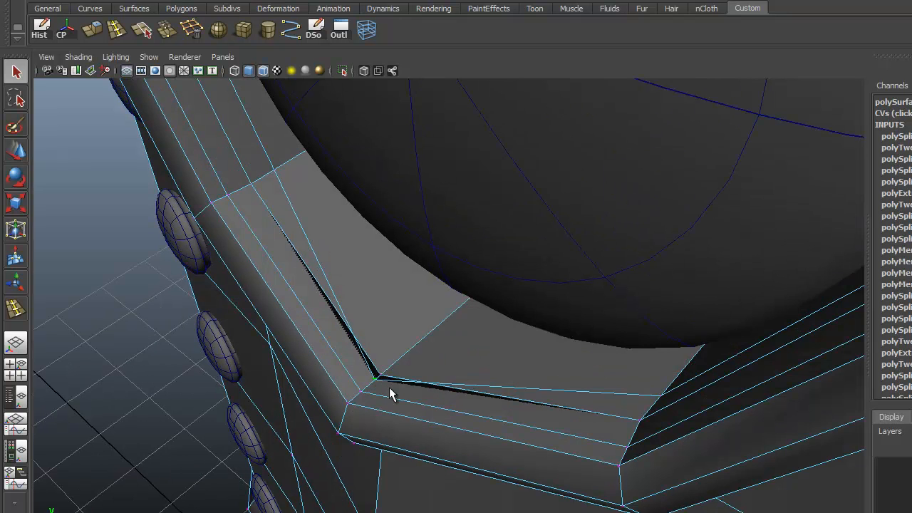
{"action": "key", "text": "w"}
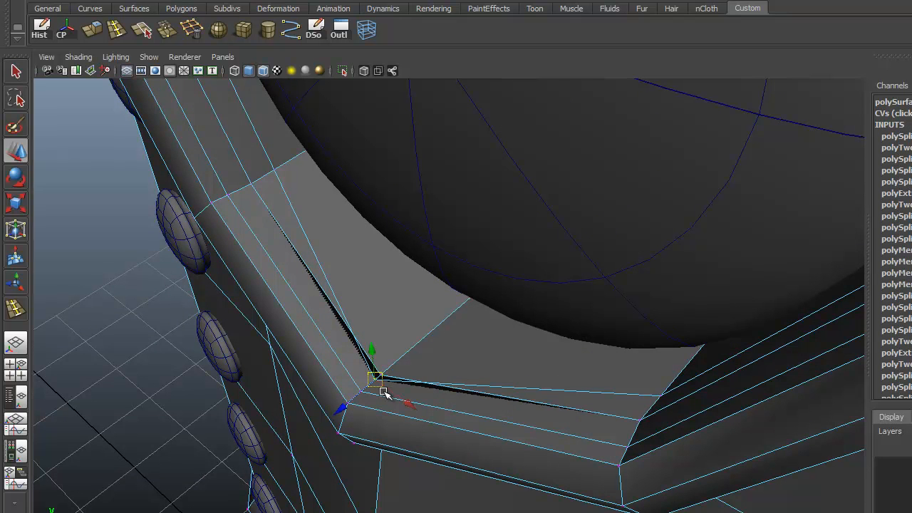
{"action": "left_click_drag", "start_coordinate": [344, 407], "coordinate": [371, 385]}
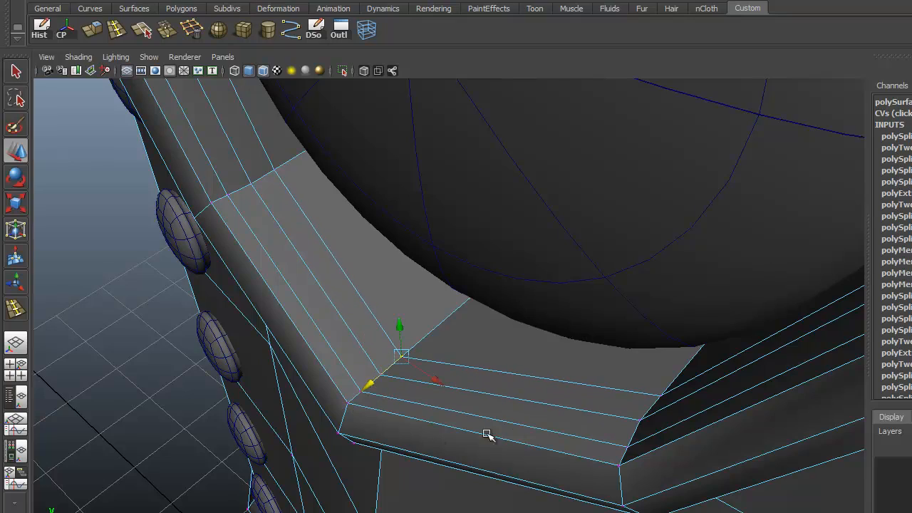
{"action": "right_click_drag", "start_coordinate": [433, 433], "coordinate": [336, 401], "text": "alt"}
{"action": "left_click_drag", "start_coordinate": [336, 401], "coordinate": [391, 350], "text": "alt"}
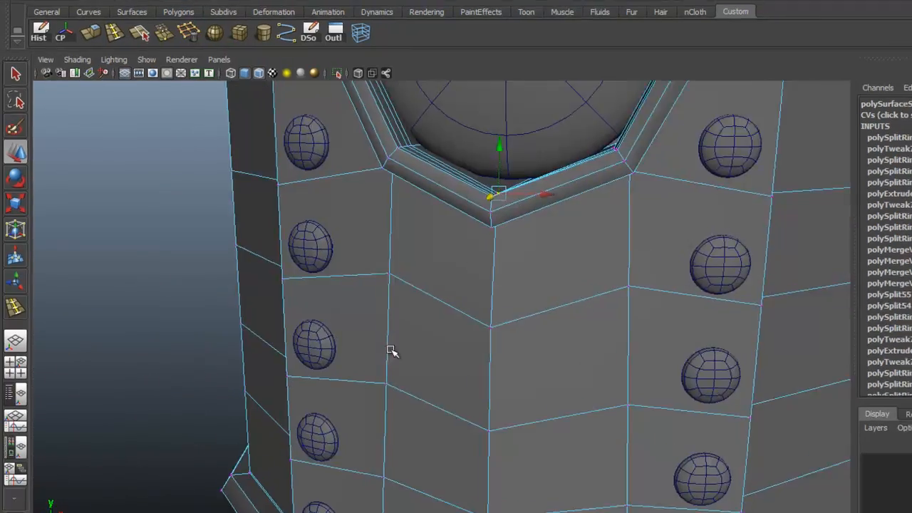
Step: Move the misplaced vertex at the top corner of the rim's inner wall back into the recess, straightening the edge loops there
{"action": "middle_click_drag", "start_coordinate": [391, 350], "coordinate": [366, 444], "text": "alt"}
{"action": "left_click_drag", "start_coordinate": [366, 444], "coordinate": [357, 284], "text": "alt"}
{"action": "middle_click_drag", "start_coordinate": [357, 284], "coordinate": [366, 348], "text": "alt"}
{"action": "right_click_drag", "start_coordinate": [366, 348], "coordinate": [410, 325], "text": "alt"}
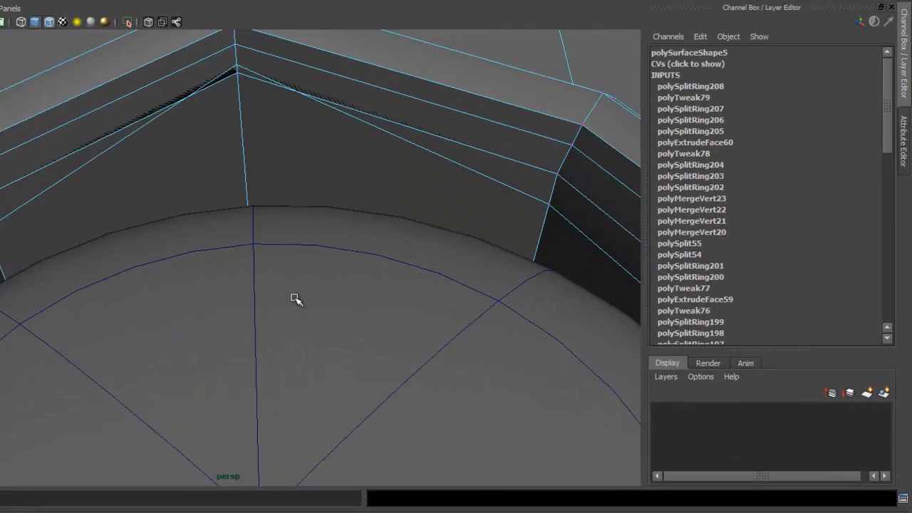
{"action": "middle_click_drag", "start_coordinate": [411, 325], "coordinate": [404, 348], "text": "alt"}
{"action": "left_click", "coordinate": [222, 96]}
{"action": "left_click_drag", "start_coordinate": [220, 48], "coordinate": [224, 91]}
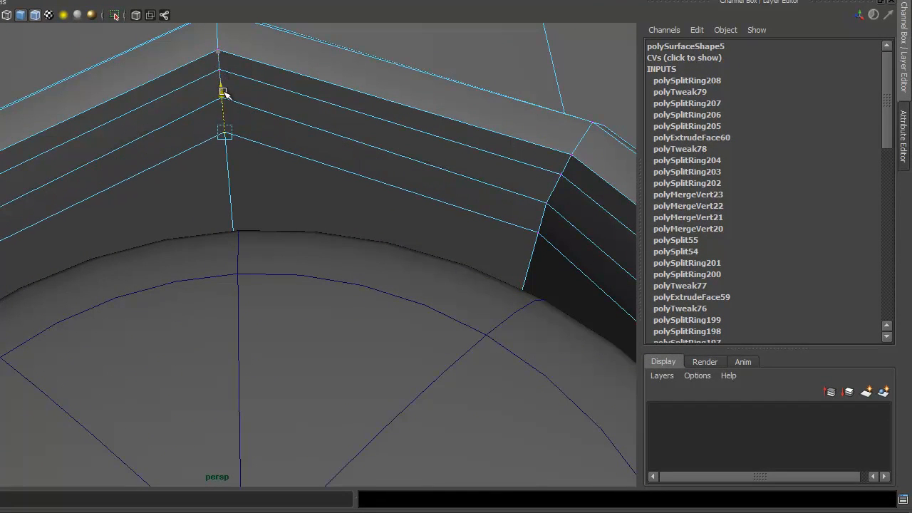
Step: Return the torso to object mode and turn on its smooth preview
{"action": "left_click_drag", "start_coordinate": [379, 229], "coordinate": [112, 335], "text": "alt"}
{"action": "left_click_drag", "start_coordinate": [273, 390], "coordinate": [176, 265], "text": "alt"}
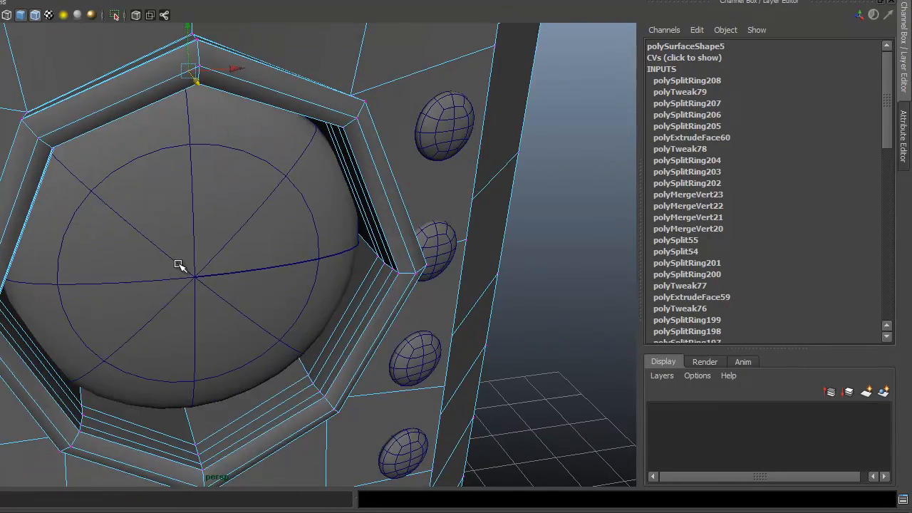
{"action": "right_click", "coordinate": [180, 264]}
{"action": "left_click", "coordinate": [220, 245]}
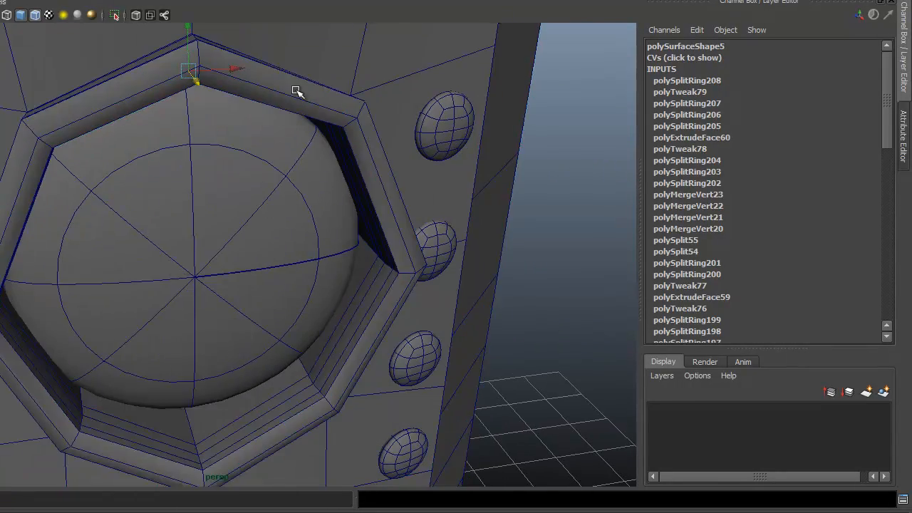
{"action": "key", "text": "3"}
Step: Move the disc forward to Z 1.525 and stretch it vertically to a Z scale of 0.651 to fill the porthole
{"action": "left_click_drag", "start_coordinate": [305, 292], "coordinate": [226, 296], "text": "alt"}
{"action": "left_click", "coordinate": [173, 309]}
{"action": "mouse_move", "coordinate": [198, 369]}
{"action": "left_mouse_down", "text": "alt"}
{"action": "mouse_move", "coordinate": [135, 361]}
{"action": "mouse_move", "coordinate": [206, 376]}
{"action": "left_mouse_up", "text": "alt"}
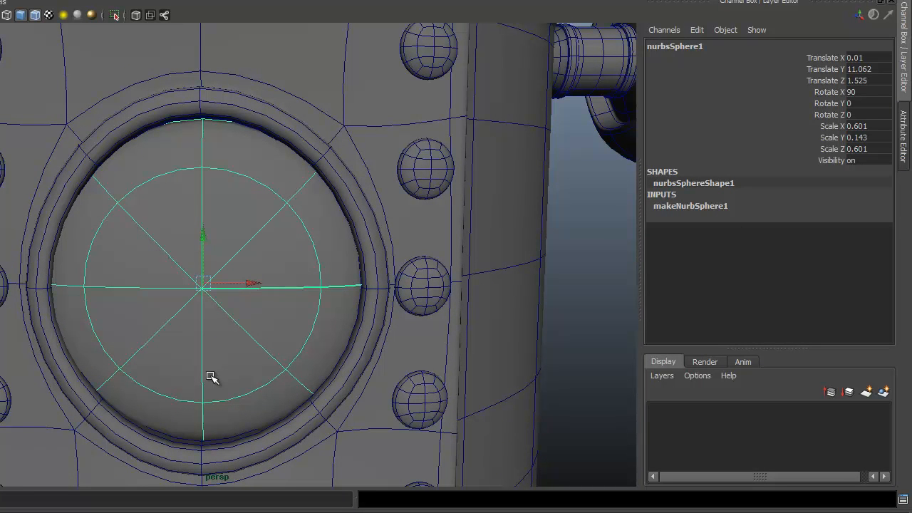
{"action": "left_click_drag", "start_coordinate": [205, 347], "coordinate": [205, 380]}
{"action": "left_click_drag", "start_coordinate": [241, 344], "coordinate": [114, 315], "text": "alt"}
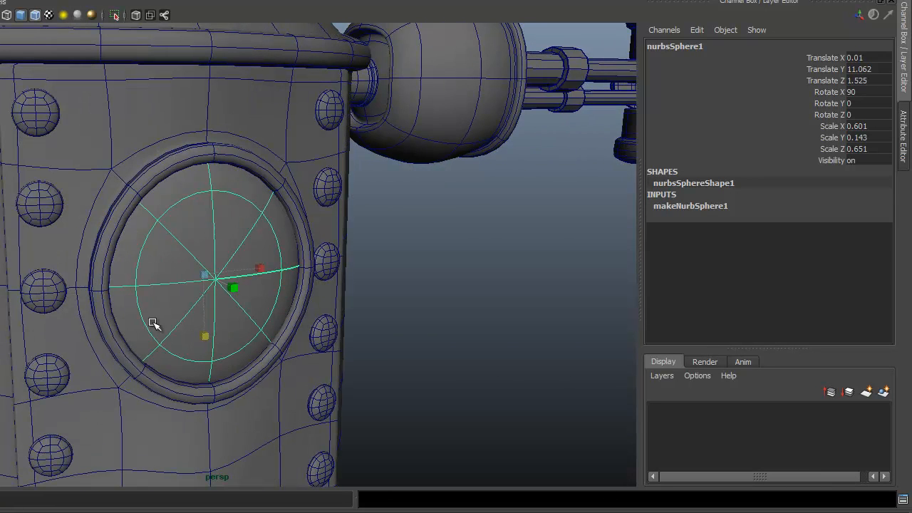
{"action": "right_click_drag", "start_coordinate": [181, 319], "coordinate": [286, 320], "text": "alt"}
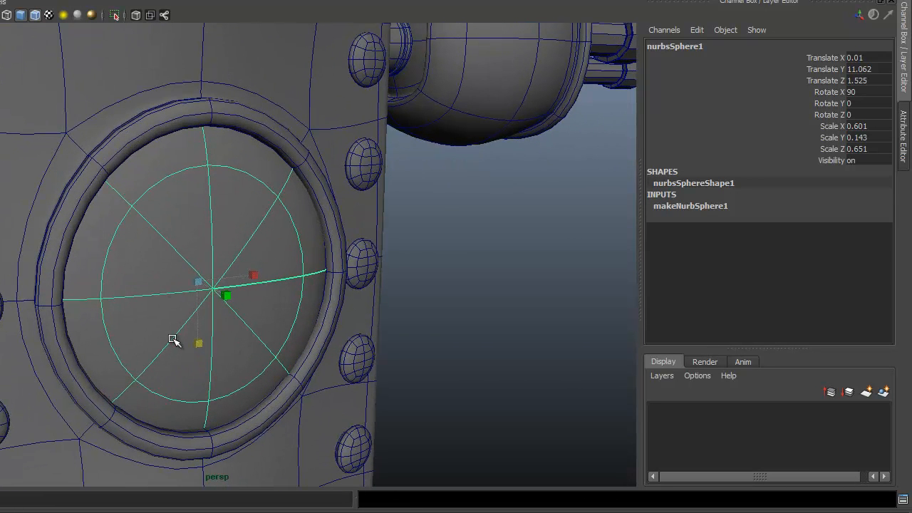
{"action": "left_click_drag", "start_coordinate": [184, 335], "coordinate": [238, 336], "text": "alt"}
Step: Assign a new Phong material to the porthole disc
{"action": "right_click", "coordinate": [238, 336]}
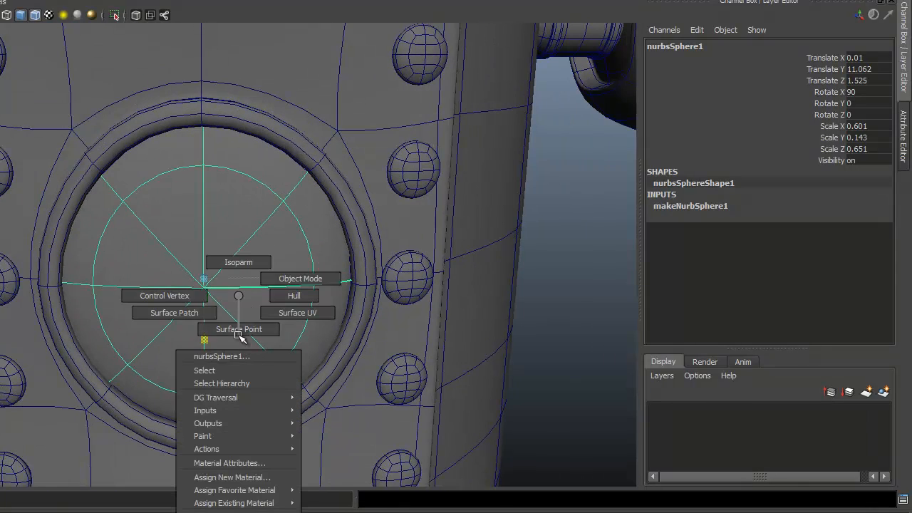
{"action": "left_click", "coordinate": [314, 278]}
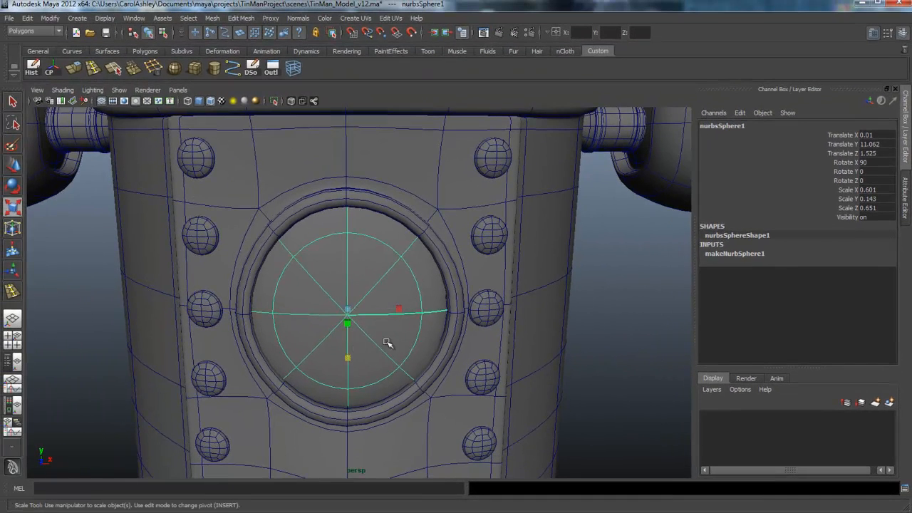
{"action": "right_click", "coordinate": [386, 342]}
{"action": "left_click", "coordinate": [381, 470]}
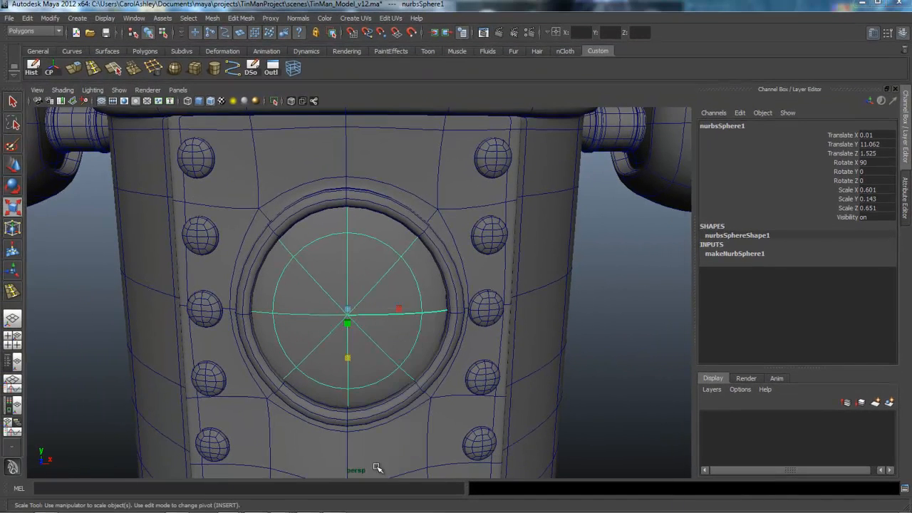
{"action": "left_click_drag", "start_coordinate": [581, 148], "coordinate": [607, 36]}
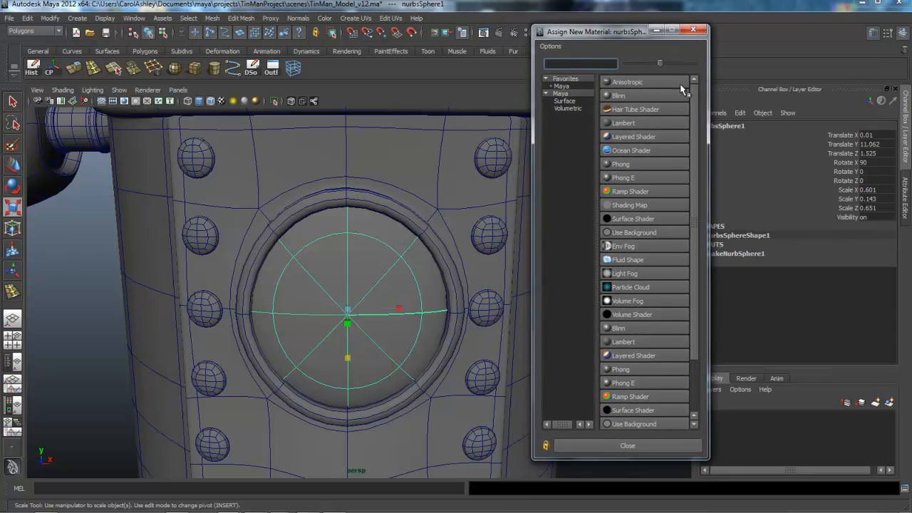
{"action": "left_click", "coordinate": [624, 166]}
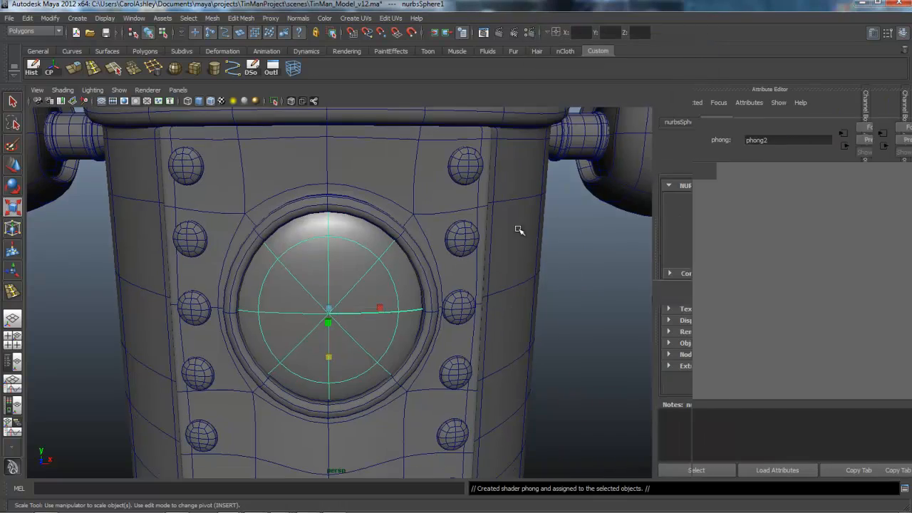
Step: Raise the transparency of the disc's phong2 material to nearly white for a glass look
{"action": "left_click_drag", "start_coordinate": [394, 354], "coordinate": [297, 350], "text": "alt"}
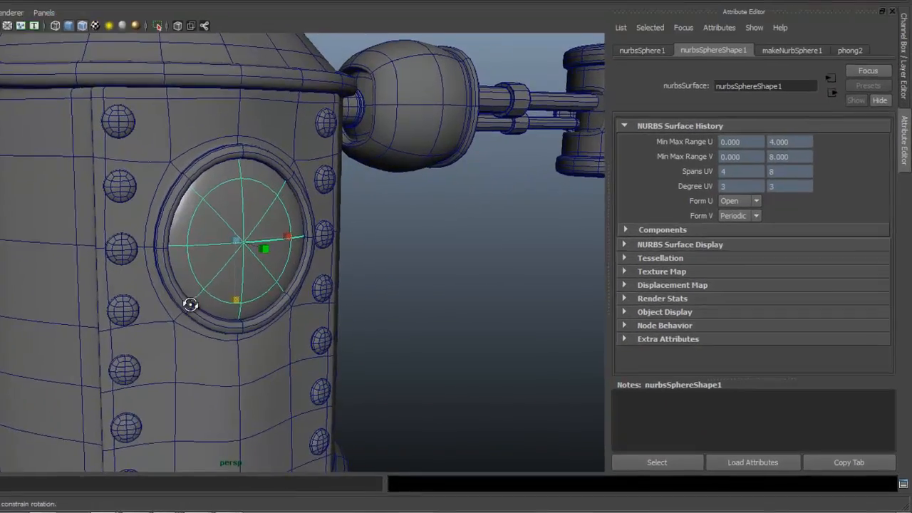
{"action": "left_click_drag", "start_coordinate": [190, 304], "coordinate": [181, 307], "text": "alt"}
{"action": "right_click_drag", "start_coordinate": [181, 306], "coordinate": [334, 303], "text": "alt"}
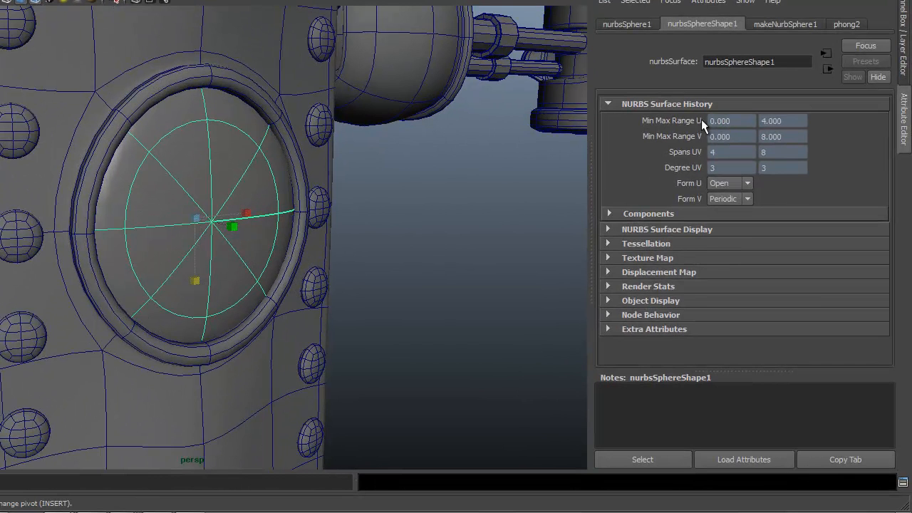
{"action": "left_click", "coordinate": [845, 23]}
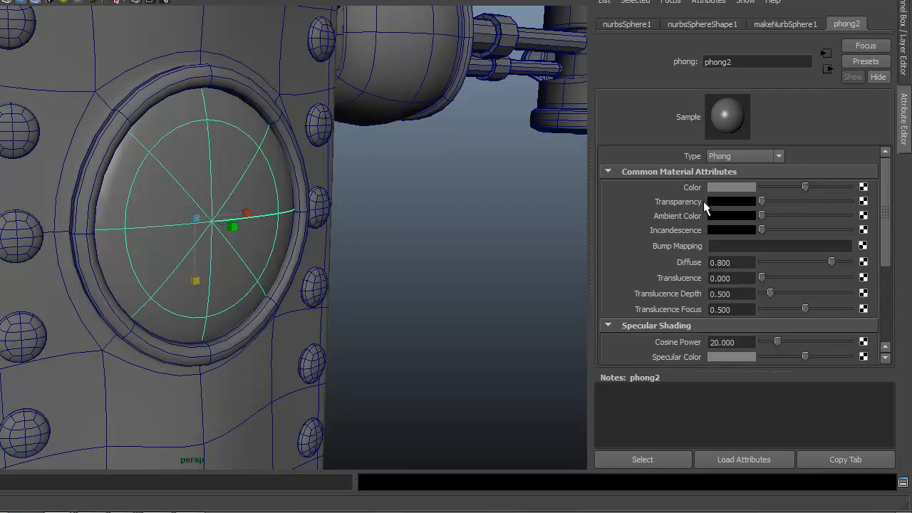
{"action": "left_click_drag", "start_coordinate": [762, 201], "coordinate": [847, 202]}
{"action": "right_click_drag", "start_coordinate": [531, 269], "coordinate": [370, 270], "text": "alt"}
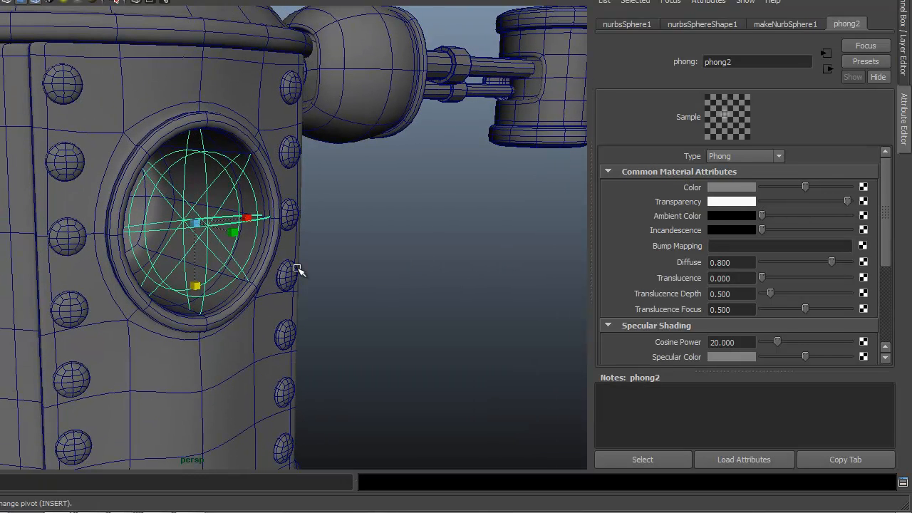
Step: Deselect the glass disc and save the scene
{"action": "mouse_move", "coordinate": [228, 237]}
{"action": "right_mouse_down"}
{"action": "mouse_move", "coordinate": [238, 213]}
{"action": "mouse_move", "coordinate": [230, 235]}
{"action": "right_mouse_up"}
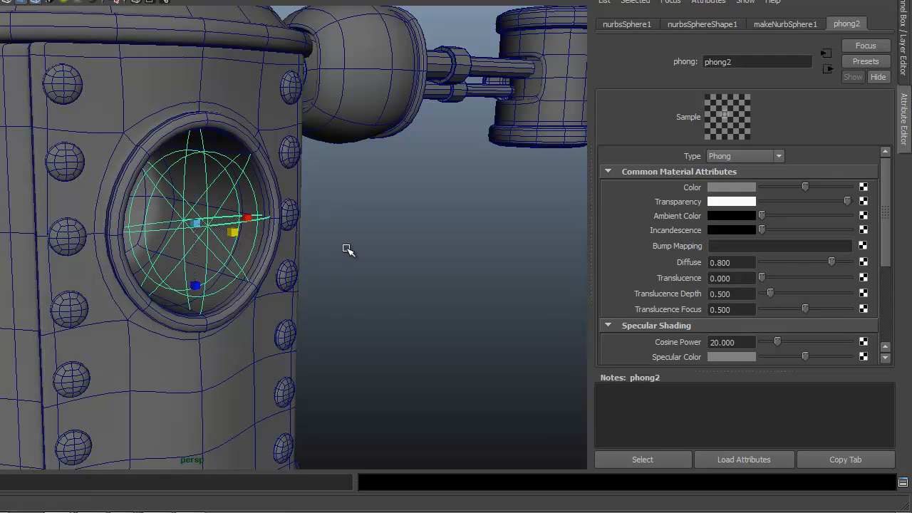
{"action": "left_click", "coordinate": [388, 264]}
{"action": "scroll", "coordinate": [347, 271], "scroll_direction": "down", "scroll_amount": 3}
{"action": "left_click_drag", "start_coordinate": [415, 285], "coordinate": [289, 295], "text": "alt"}
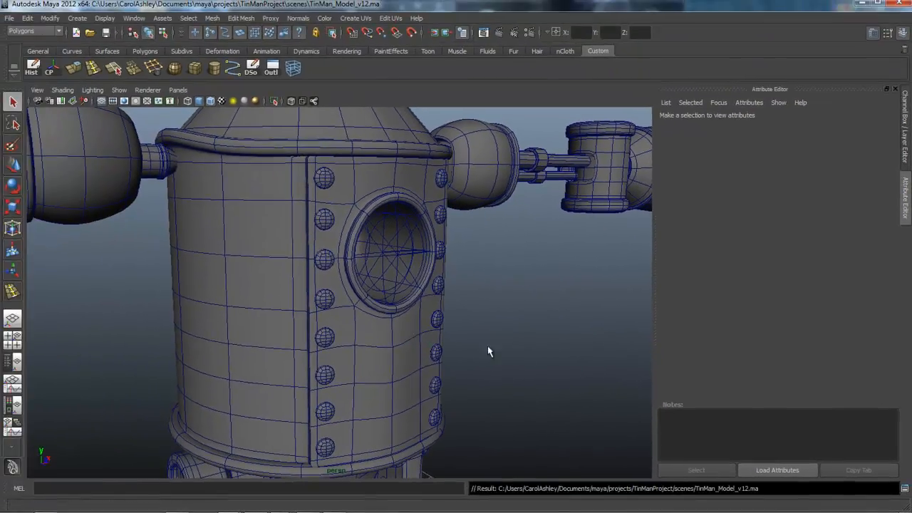
Step: In the top view, draw a symmetrical heart-shaped face with the Create Polygon Tool in front of the character, centred on the middle axis
{"action": "right_click_drag", "start_coordinate": [478, 301], "coordinate": [94, 263], "text": "alt"}
{"action": "right_click_drag", "start_coordinate": [258, 312], "coordinate": [232, 313], "text": "alt"}
{"action": "middle_click_drag", "start_coordinate": [422, 345], "coordinate": [415, 261], "text": "alt"}
{"action": "right_click_drag", "start_coordinate": [435, 363], "coordinate": [278, 356], "text": "alt"}
{"action": "left_click_drag", "start_coordinate": [379, 371], "coordinate": [359, 374], "text": "alt"}
{"action": "key", "text": "space"}
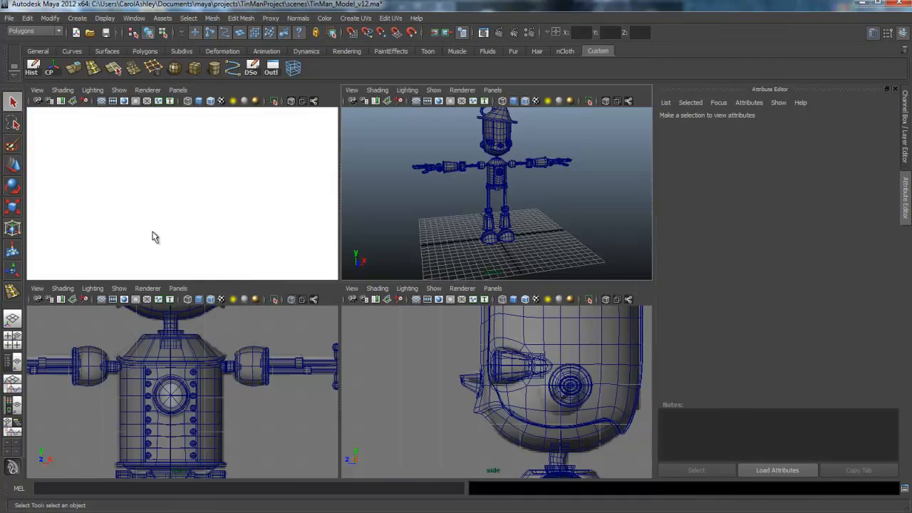
{"action": "key", "text": "space"}
{"action": "middle_click_drag", "start_coordinate": [225, 312], "coordinate": [238, 144], "text": "alt"}
{"action": "right_click_drag", "start_coordinate": [456, 312], "coordinate": [503, 313], "text": "alt"}
{"action": "middle_click_drag", "start_coordinate": [418, 303], "coordinate": [421, 342], "text": "alt"}
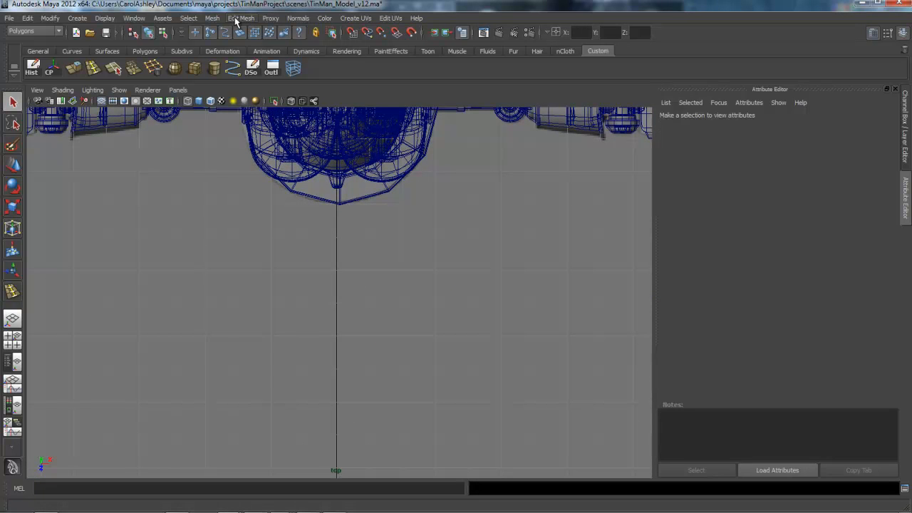
{"action": "left_click", "coordinate": [212, 19]}
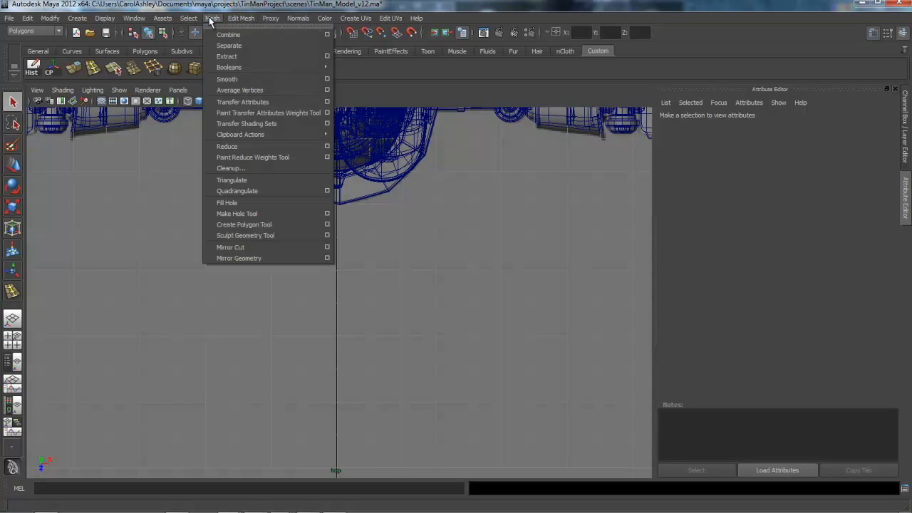
{"action": "left_click", "coordinate": [246, 225]}
{"action": "scroll", "coordinate": [293, 326], "scroll_direction": "up", "scroll_amount": 2}
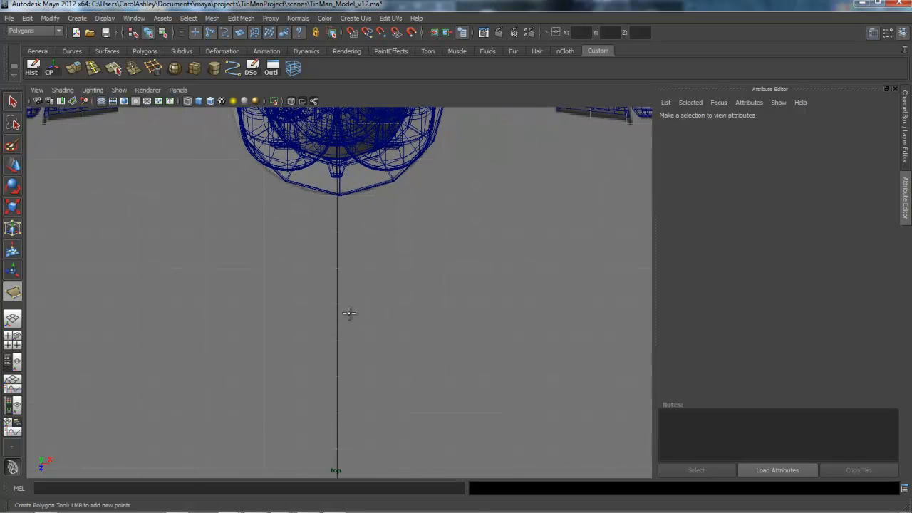
{"action": "left_click", "coordinate": [337, 304]}
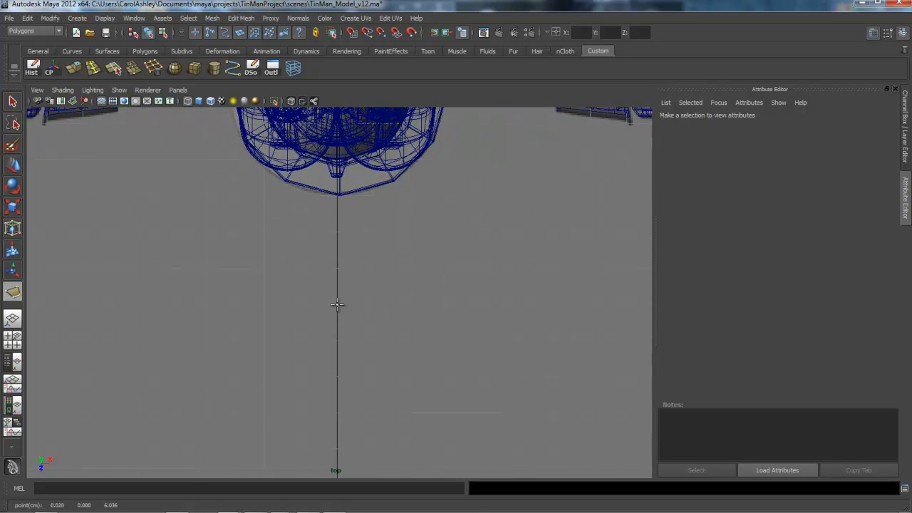
{"action": "left_click", "coordinate": [302, 268]}
{"action": "left_click", "coordinate": [263, 377]}
{"action": "left_click", "coordinate": [299, 412]}
{"action": "left_click", "coordinate": [374, 413]}
{"action": "left_click", "coordinate": [445, 339]}
{"action": "left_click", "coordinate": [408, 267]}
{"action": "key", "text": "Return"}
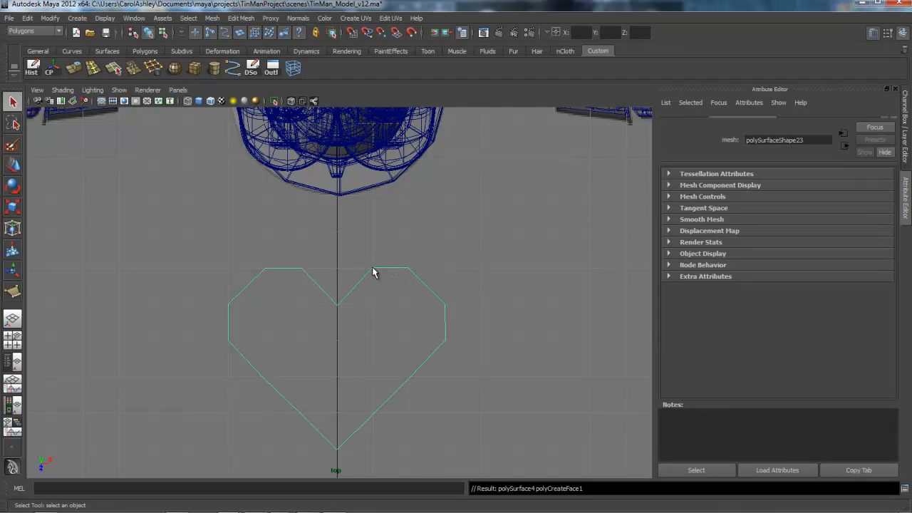
Step: Move the outline vertices of the heart's right half outward and upward to make its right lobe larger than the left one
{"action": "scroll", "coordinate": [369, 340], "scroll_direction": "up", "scroll_amount": 3}
{"action": "scroll", "coordinate": [369, 341], "scroll_direction": "down", "scroll_amount": 1}
{"action": "right_click_drag", "start_coordinate": [387, 356], "coordinate": [360, 322]}
{"action": "left_click_drag", "start_coordinate": [399, 367], "coordinate": [426, 382]}
{"action": "key", "text": "w"}
{"action": "left_click", "coordinate": [453, 342]}
{"action": "left_click_drag", "start_coordinate": [456, 345], "coordinate": [463, 347]}
{"action": "left_click_drag", "start_coordinate": [477, 283], "coordinate": [439, 319]}
{"action": "left_click_drag", "start_coordinate": [455, 307], "coordinate": [460, 291]}
{"action": "left_click_drag", "start_coordinate": [402, 246], "coordinate": [360, 259]}
{"action": "left_click", "coordinate": [375, 265]}
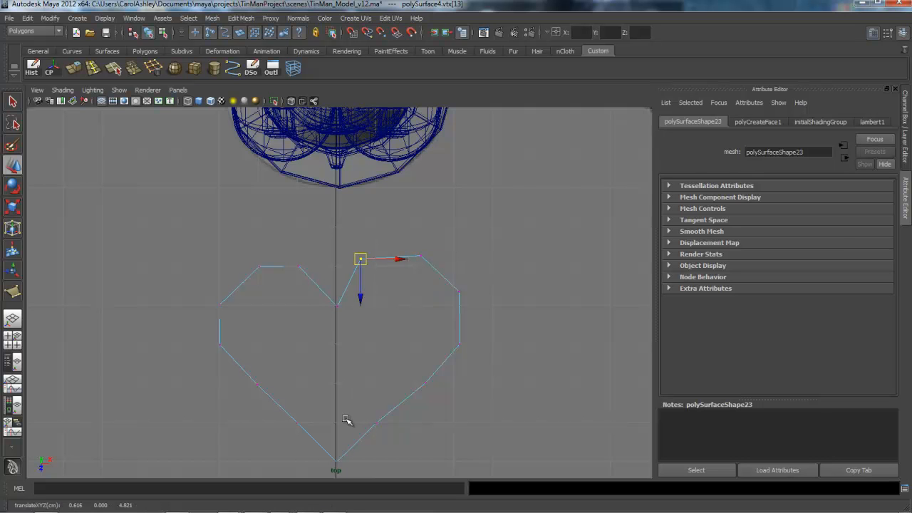
{"action": "middle_click_drag", "start_coordinate": [368, 385], "coordinate": [378, 365], "text": "alt"}
{"action": "left_click_drag", "start_coordinate": [370, 239], "coordinate": [375, 241]}
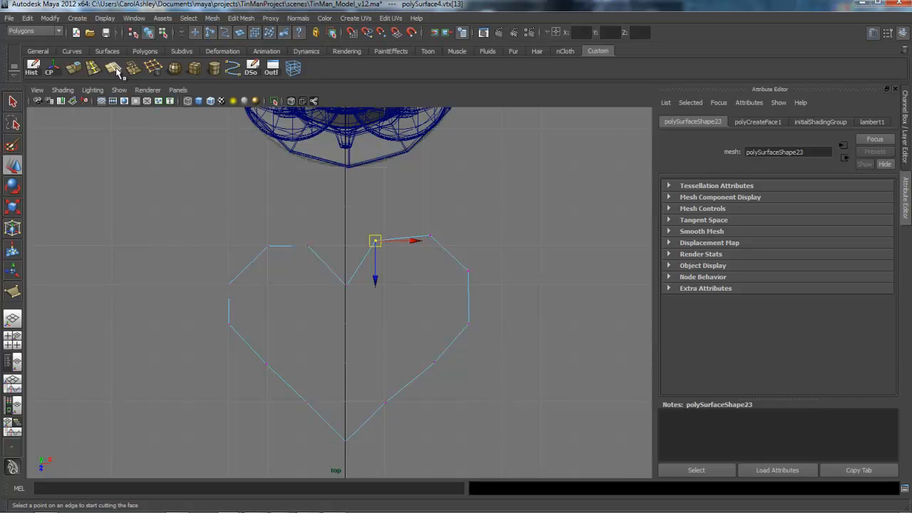
Step: Split the heart face along its middle from the upper notch to the bottom tip
{"action": "left_click", "coordinate": [133, 68]}
{"action": "left_click_drag", "start_coordinate": [392, 244], "coordinate": [339, 447]}
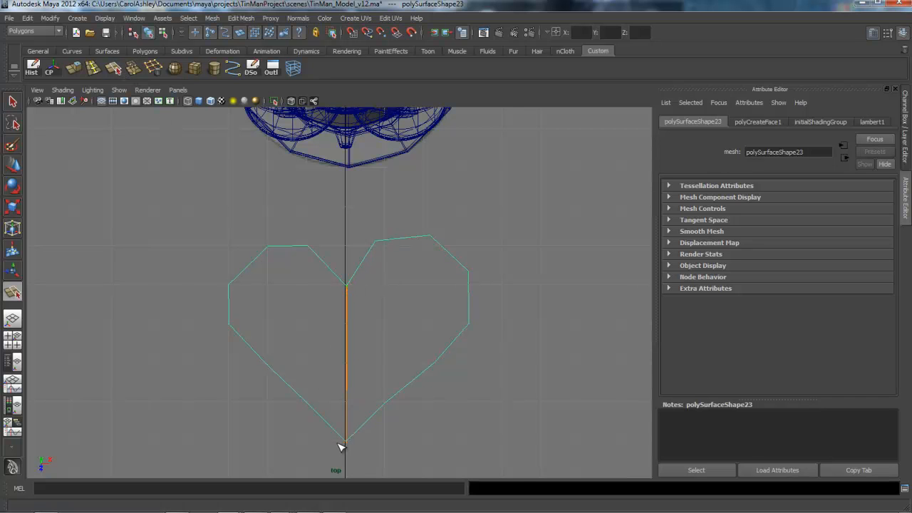
{"action": "key", "text": "w"}
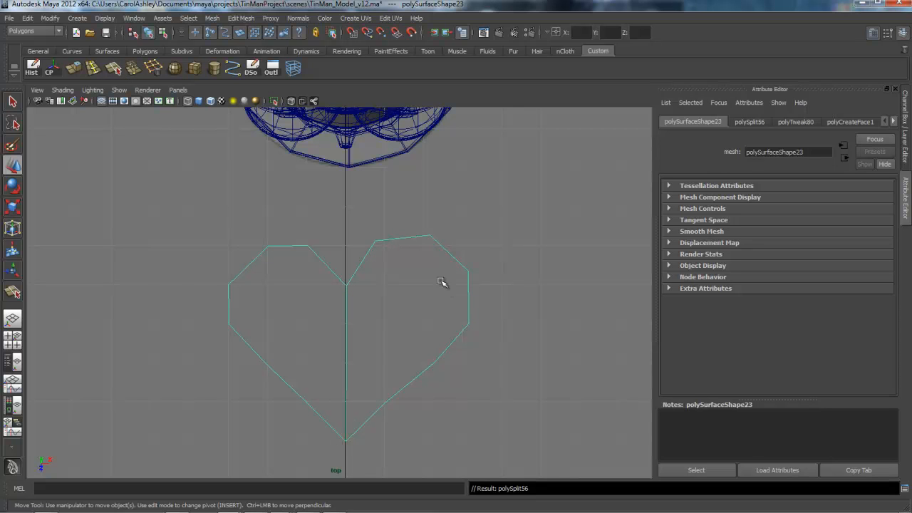
Step: Split the heart's right half lengthwise twice, connecting the two upper lobe vertices with the vertices on the lower outline
{"action": "left_click", "coordinate": [114, 68]}
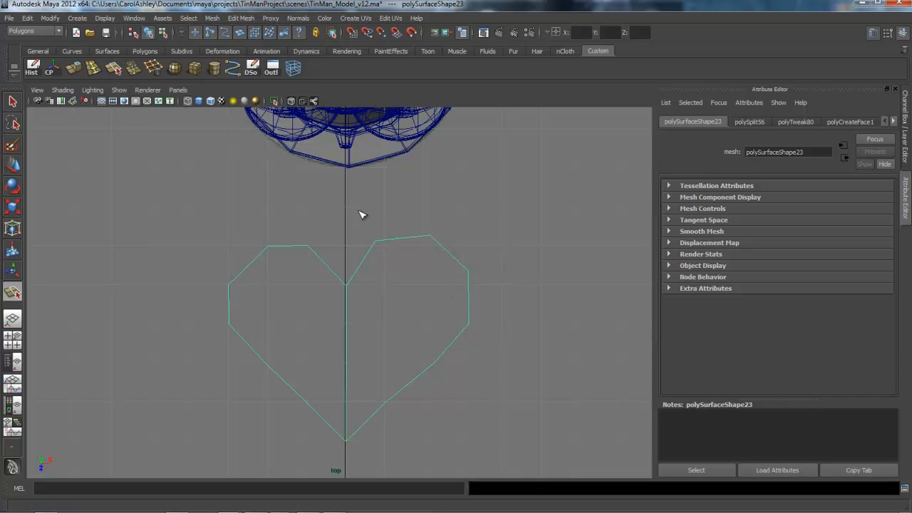
{"action": "left_click_drag", "start_coordinate": [370, 244], "coordinate": [371, 403]}
{"action": "key", "text": "w"}
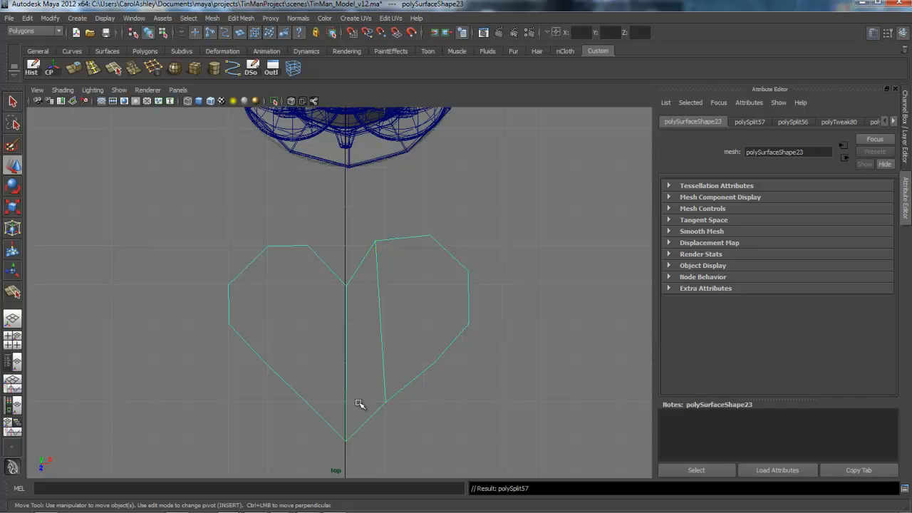
{"action": "key", "text": "y"}
{"action": "left_click_drag", "start_coordinate": [430, 237], "coordinate": [451, 366]}
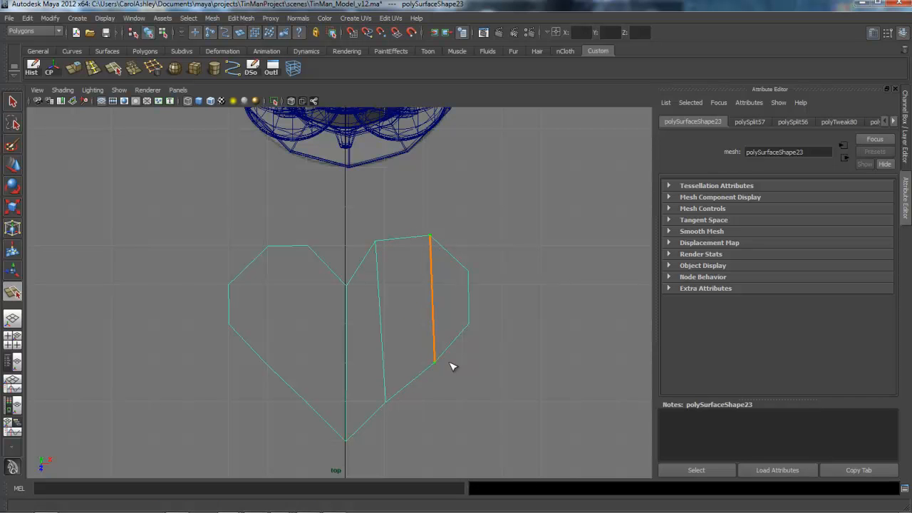
{"action": "key", "text": "w"}
Step: Split the heart's left half lengthwise twice, joining both upper lobe vertices to the lower outline vertices beneath them
{"action": "key", "text": "y"}
{"action": "left_click_drag", "start_coordinate": [317, 254], "coordinate": [319, 268]}
{"action": "mouse_move", "coordinate": [309, 402]}
{"action": "left_mouse_down"}
{"action": "mouse_move", "coordinate": [289, 388]}
{"action": "mouse_move", "coordinate": [326, 413]}
{"action": "left_mouse_up"}
{"action": "key", "text": "w"}
{"action": "key", "text": "y"}
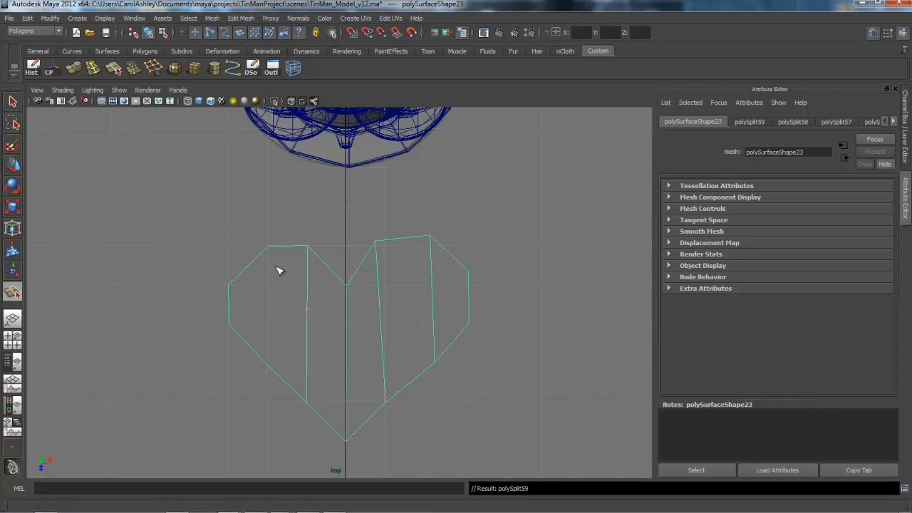
{"action": "left_click_drag", "start_coordinate": [283, 255], "coordinate": [261, 255]}
{"action": "mouse_move", "coordinate": [272, 354]}
{"action": "left_mouse_down"}
{"action": "mouse_move", "coordinate": [285, 371]}
{"action": "mouse_move", "coordinate": [267, 361]}
{"action": "left_mouse_up"}
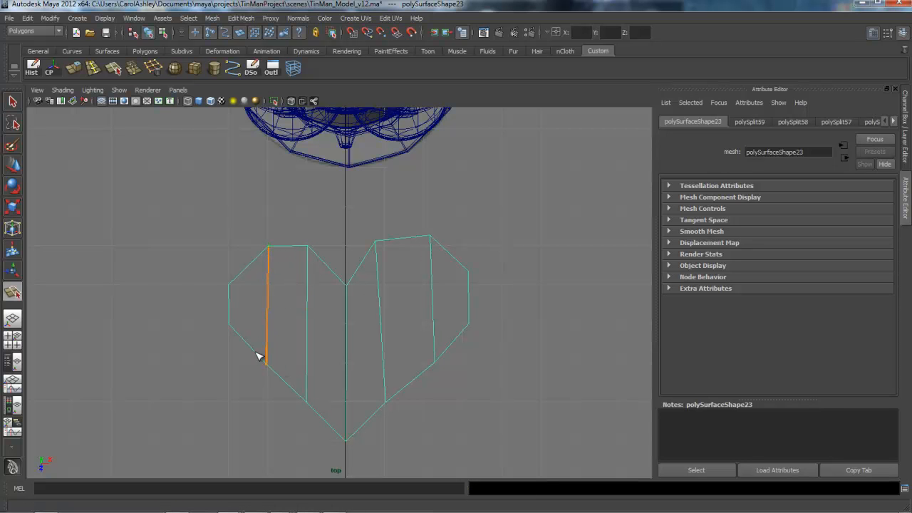
{"action": "key", "text": "w"}
Step: Show the heart's vertices and closely examine where the new split edges meet the lower left outline
{"action": "right_click_drag", "start_coordinate": [312, 293], "coordinate": [260, 301]}
{"action": "right_click_drag", "start_coordinate": [313, 317], "coordinate": [491, 334], "text": "alt"}
{"action": "middle_click_drag", "start_coordinate": [340, 385], "coordinate": [439, 312], "text": "alt"}
{"action": "right_click_drag", "start_coordinate": [257, 351], "coordinate": [464, 373], "text": "alt"}
{"action": "middle_click_drag", "start_coordinate": [431, 388], "coordinate": [455, 332], "text": "alt"}
{"action": "right_click_drag", "start_coordinate": [300, 344], "coordinate": [503, 358], "text": "alt"}
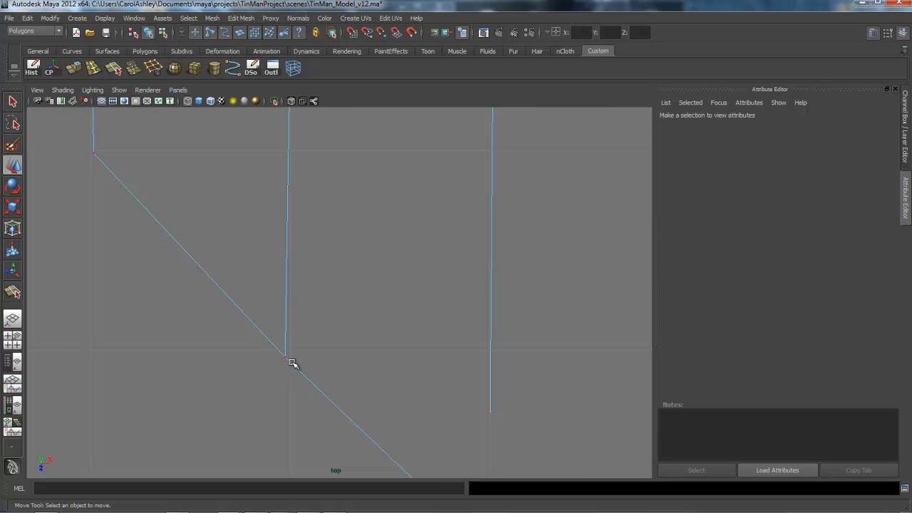
{"action": "right_click_drag", "start_coordinate": [468, 363], "coordinate": [406, 340], "text": "alt"}
{"action": "middle_click_drag", "start_coordinate": [356, 342], "coordinate": [321, 370], "text": "alt"}
{"action": "right_click_drag", "start_coordinate": [324, 370], "coordinate": [417, 363], "text": "alt"}
{"action": "middle_click_drag", "start_coordinate": [417, 363], "coordinate": [403, 378], "text": "alt"}
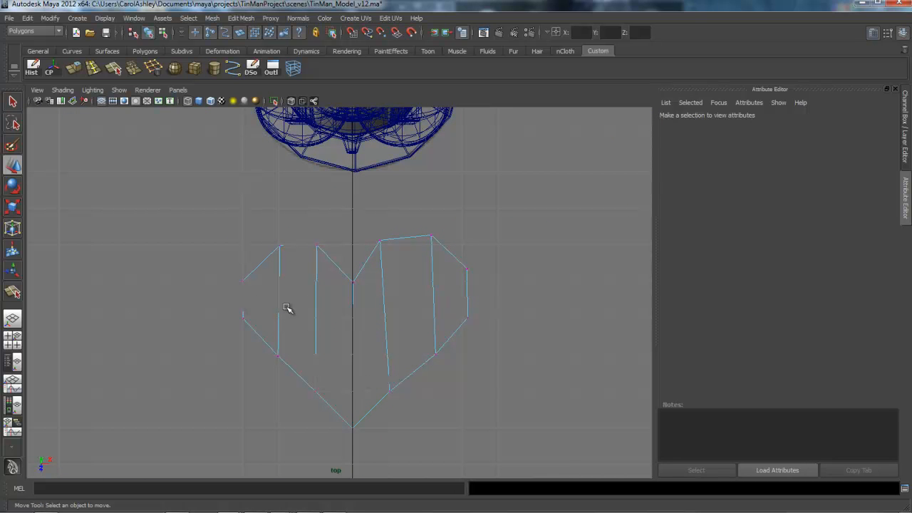
Step: Split the heart crosswise from its left side edge to its right side edge, just below the notch
{"action": "left_click", "coordinate": [17, 293]}
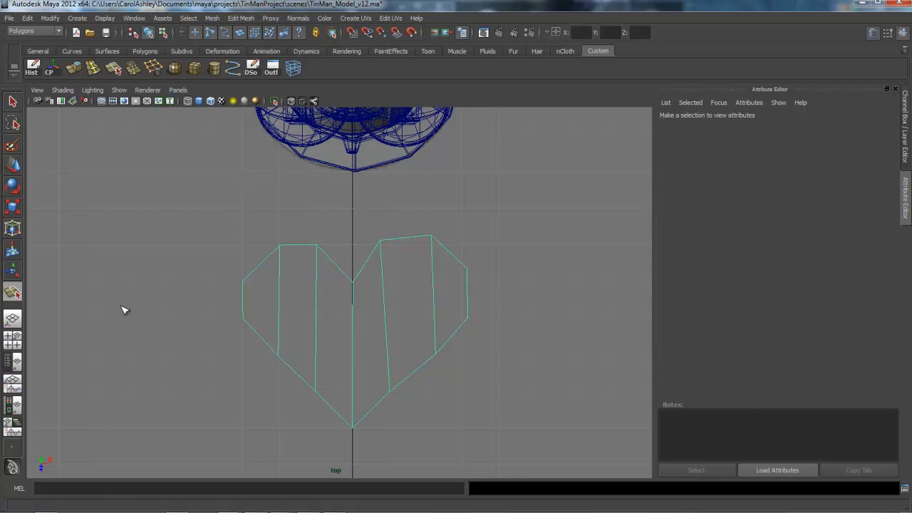
{"action": "left_click", "coordinate": [244, 298]}
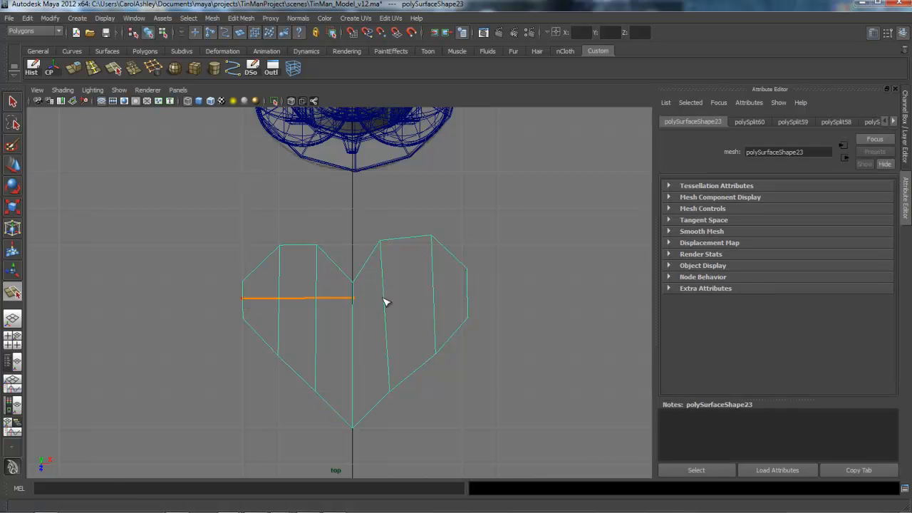
{"action": "left_click", "coordinate": [463, 298]}
{"action": "key", "text": "w"}
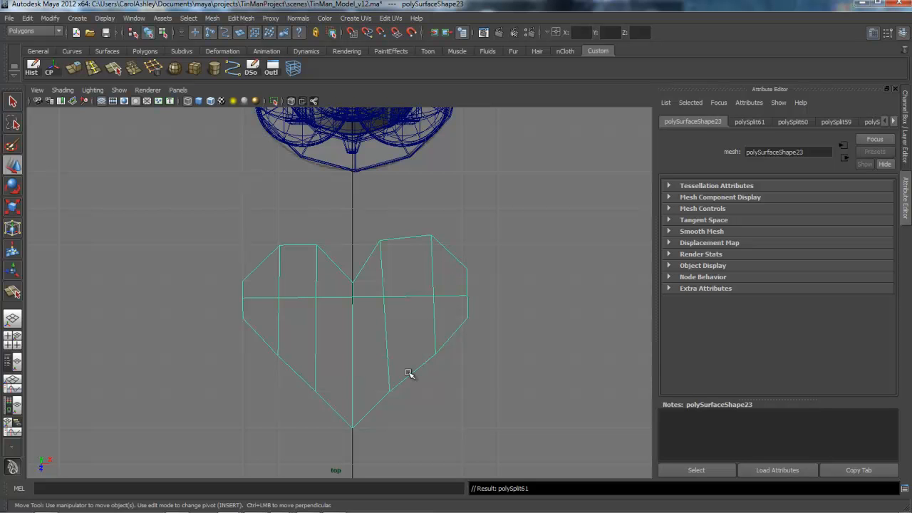
Step: Preview the heart smoothed and scale the two outermost side vertices slightly outward to round its sides
{"action": "key", "text": "3"}
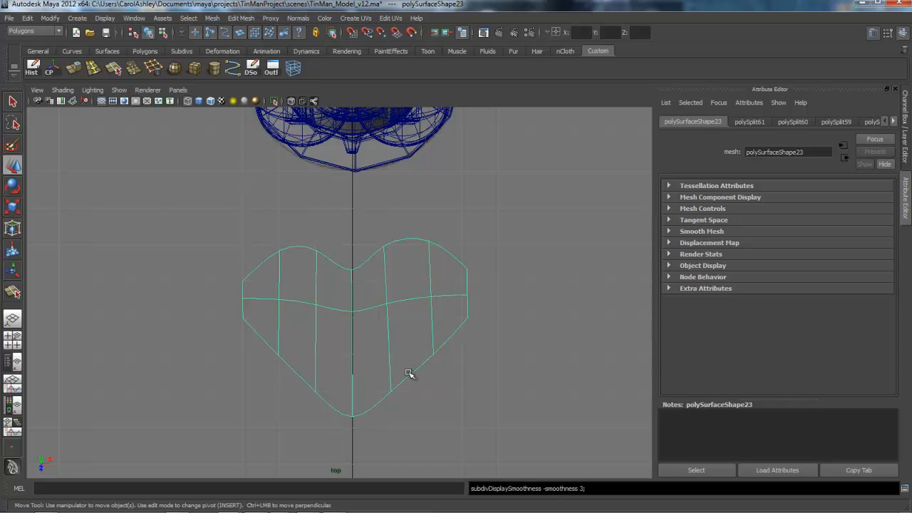
{"action": "mouse_move", "coordinate": [410, 374]}
{"action": "right_mouse_down", "text": "alt"}
{"action": "mouse_move", "coordinate": [323, 369]}
{"action": "mouse_move", "coordinate": [423, 369]}
{"action": "right_mouse_up", "text": "alt"}
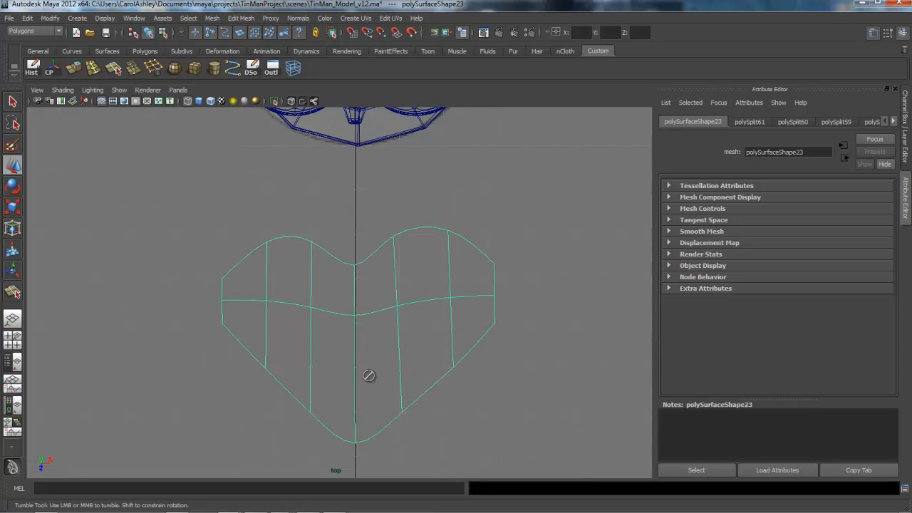
{"action": "right_click_drag", "start_coordinate": [263, 302], "coordinate": [223, 303]}
{"action": "left_click", "coordinate": [227, 299]}
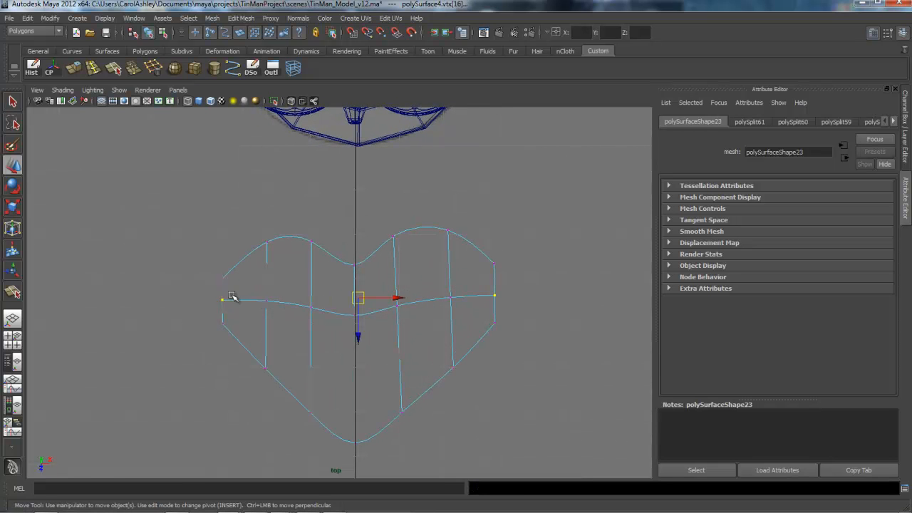
{"action": "left_click", "coordinate": [221, 301]}
{"action": "left_click", "coordinate": [495, 296], "text": "shift"}
{"action": "key", "text": "r"}
{"action": "left_click_drag", "start_coordinate": [409, 300], "coordinate": [412, 298]}
Step: Round the left lobe by moving its upper outer vertex up and inward and its lower outer vertex down and inward
{"action": "left_click", "coordinate": [228, 283]}
{"action": "left_click", "coordinate": [223, 276]}
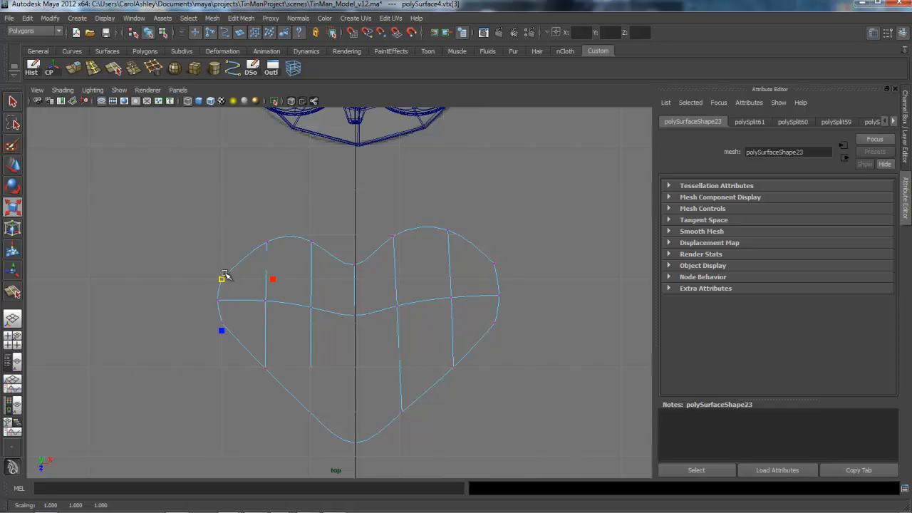
{"action": "key", "text": "w"}
{"action": "left_click_drag", "start_coordinate": [223, 279], "coordinate": [231, 265]}
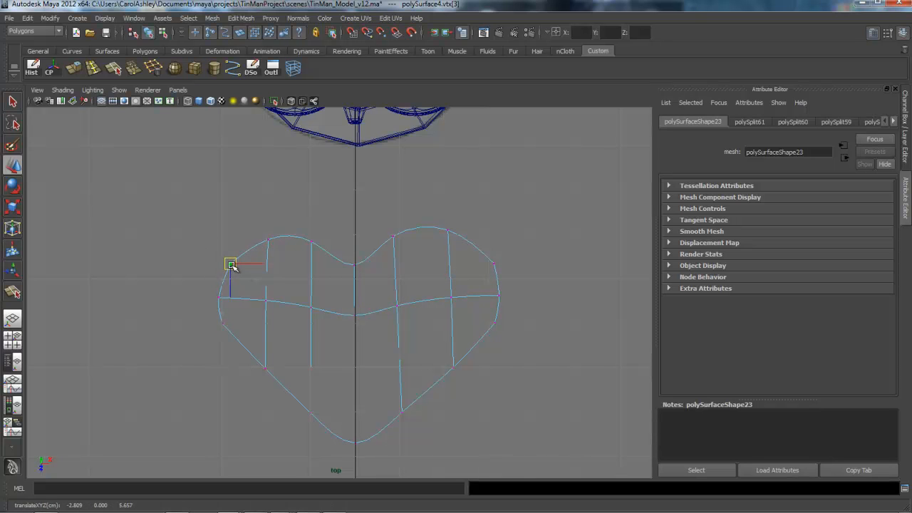
{"action": "left_click", "coordinate": [223, 326]}
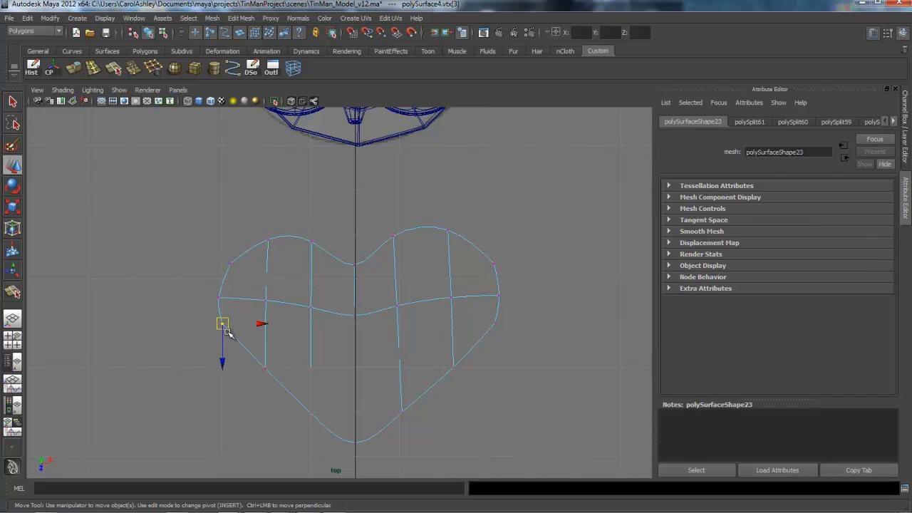
{"action": "left_click_drag", "start_coordinate": [221, 332], "coordinate": [236, 335]}
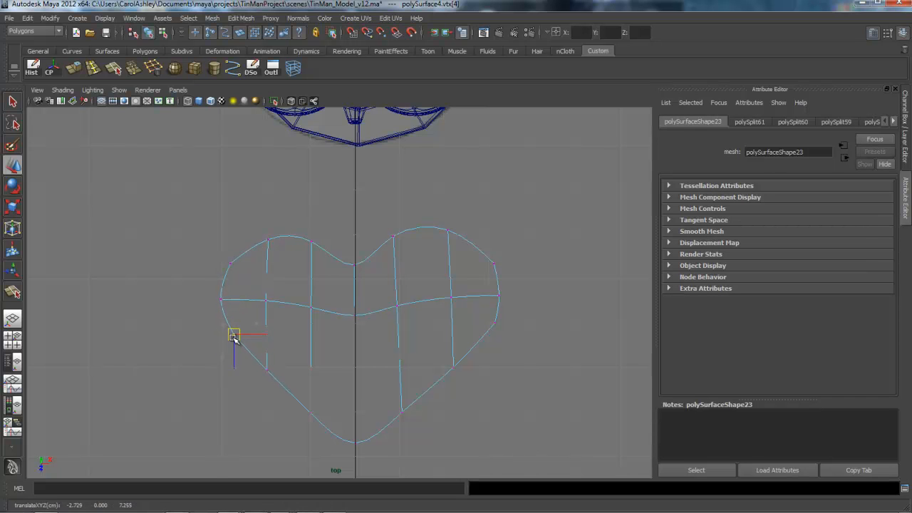
Step: Round the right lobe by moving its upper outer vertex up slightly and its lower outer vertex down and inward
{"action": "left_click", "coordinate": [495, 265]}
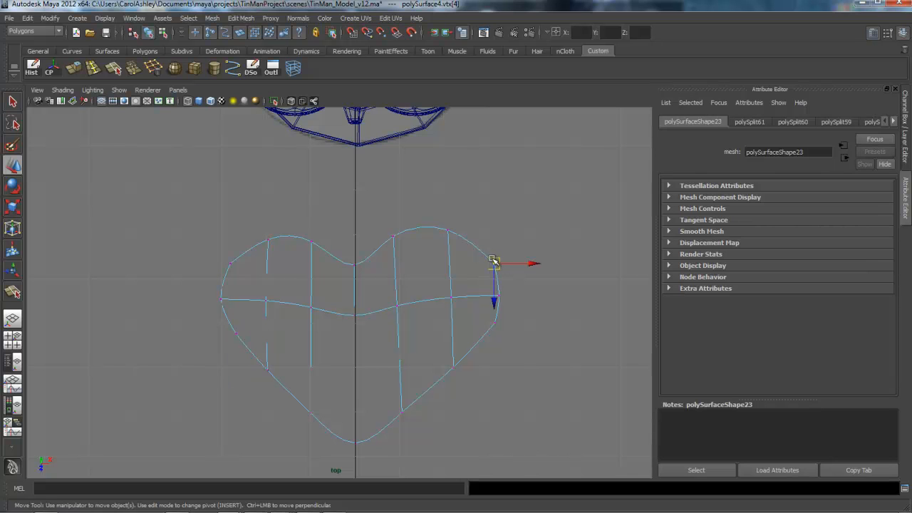
{"action": "left_click", "coordinate": [496, 325]}
{"action": "left_click_drag", "start_coordinate": [503, 330], "coordinate": [481, 349]}
{"action": "middle_click_drag", "start_coordinate": [401, 406], "coordinate": [412, 360], "text": "alt"}
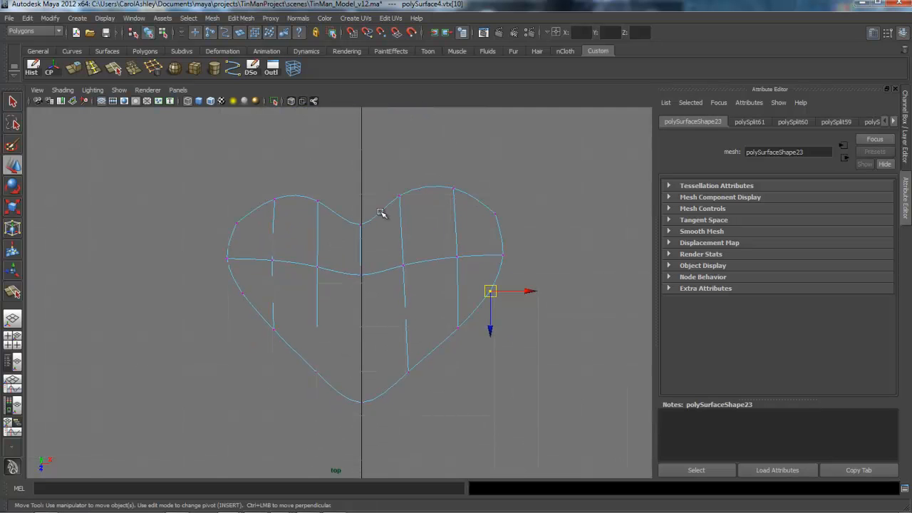
Step: Return the heart to unsmoothed display and add a lengthwise split close to each side of the centre edge
{"action": "left_click", "coordinate": [13, 293]}
{"action": "key", "text": "1"}
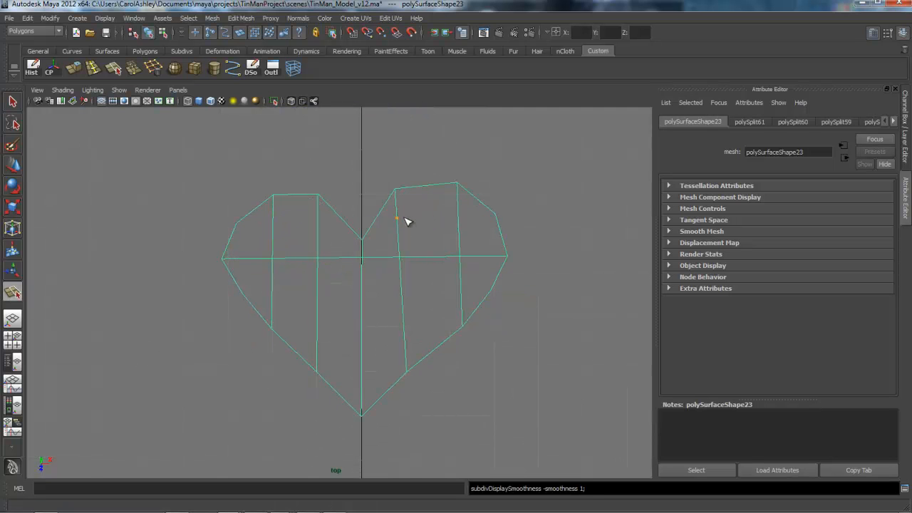
{"action": "left_click", "coordinate": [357, 235]}
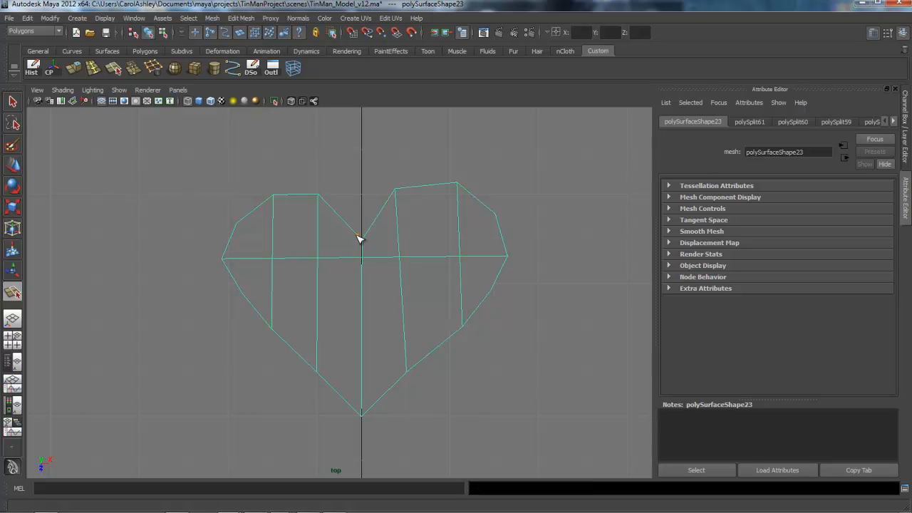
{"action": "left_click", "coordinate": [354, 407]}
{"action": "key", "text": "Return"}
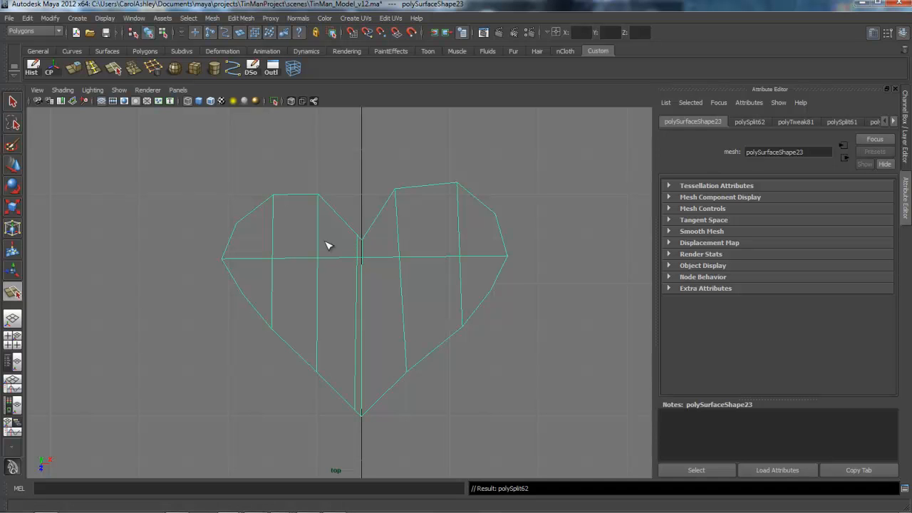
{"action": "left_click", "coordinate": [366, 235]}
{"action": "key", "text": "w"}
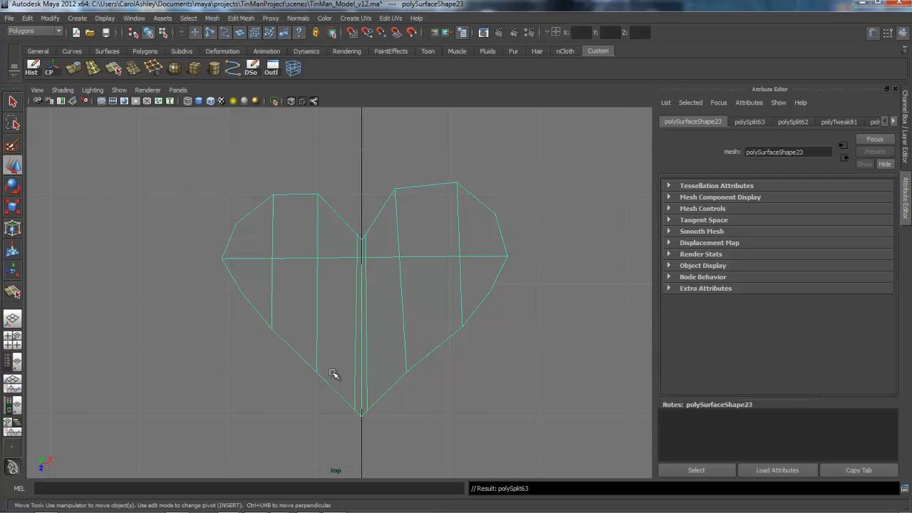
Step: Split the heart crosswise between the lower ends of the two outer lengthwise edges
{"action": "left_click", "coordinate": [13, 292]}
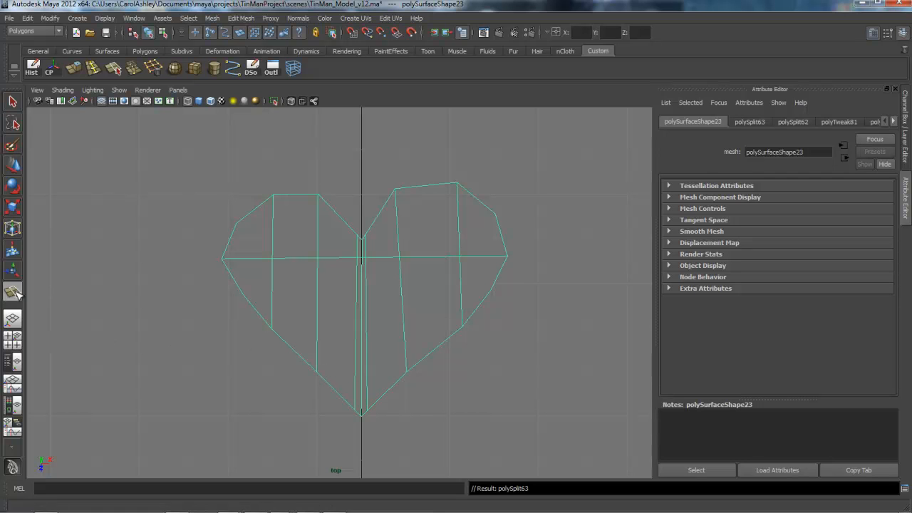
{"action": "left_click", "coordinate": [270, 323]}
{"action": "left_click_drag", "start_coordinate": [448, 347], "coordinate": [478, 320]}
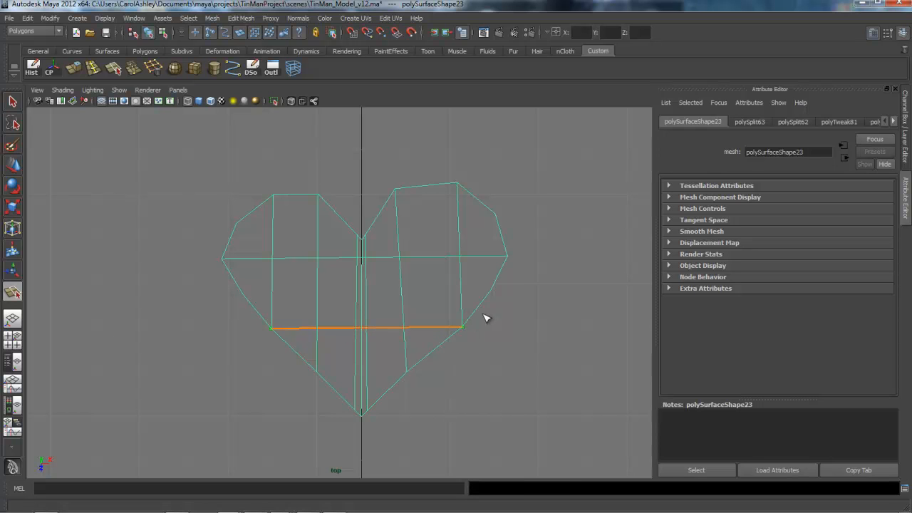
{"action": "key", "text": "w"}
{"action": "left_click_drag", "start_coordinate": [377, 350], "coordinate": [361, 350], "text": "alt"}
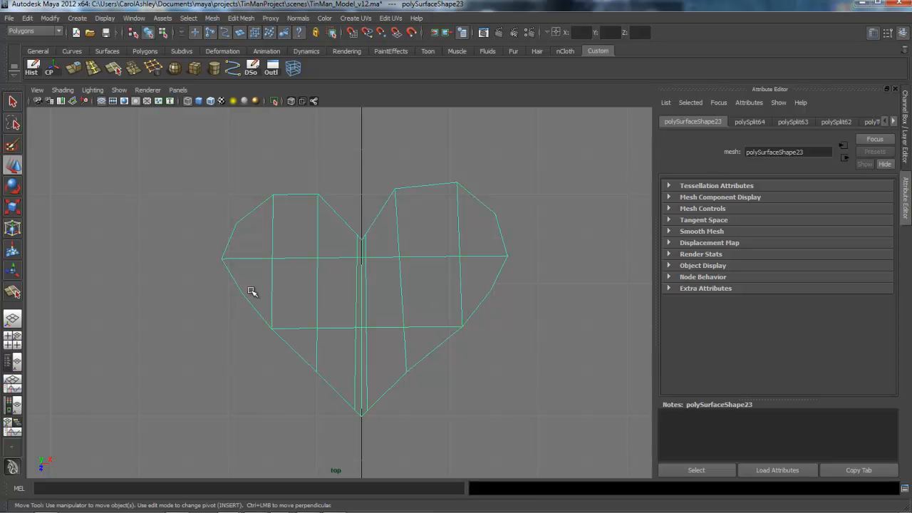
Step: Add a crosswise split midway between the two existing ones, spanning the outer lengthwise edges
{"action": "left_click", "coordinate": [19, 292]}
{"action": "left_click", "coordinate": [274, 290]}
{"action": "key", "text": "w"}
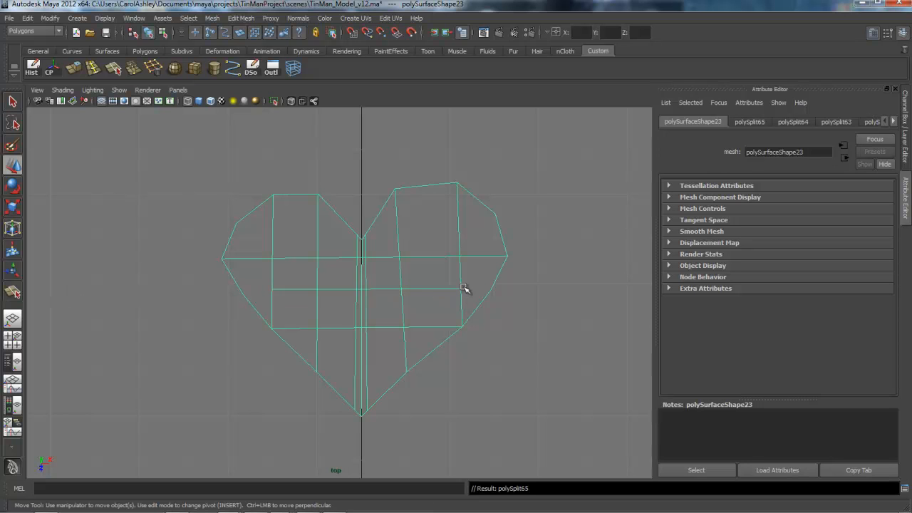
Step: Add a shorter crosswise split near the heart's tip between the two inner lengthwise edges, and switch to component selection
{"action": "left_click", "coordinate": [19, 293]}
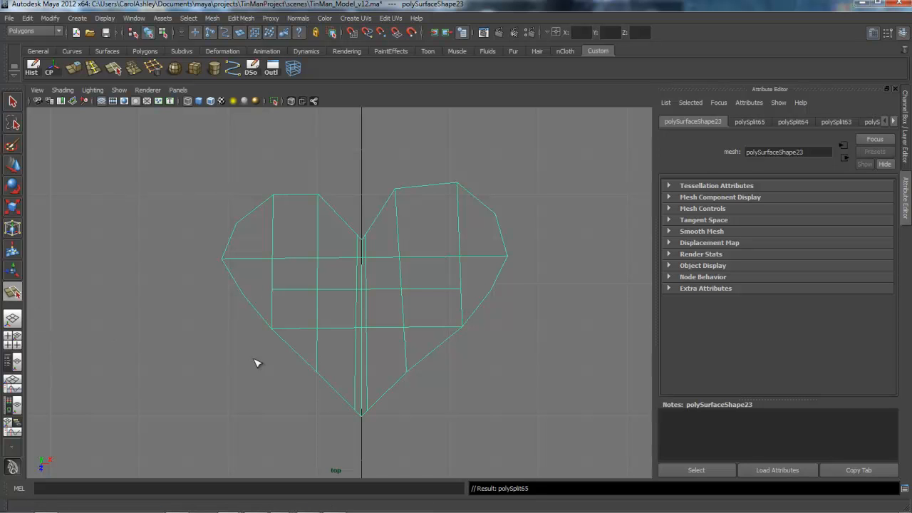
{"action": "left_click", "coordinate": [322, 351]}
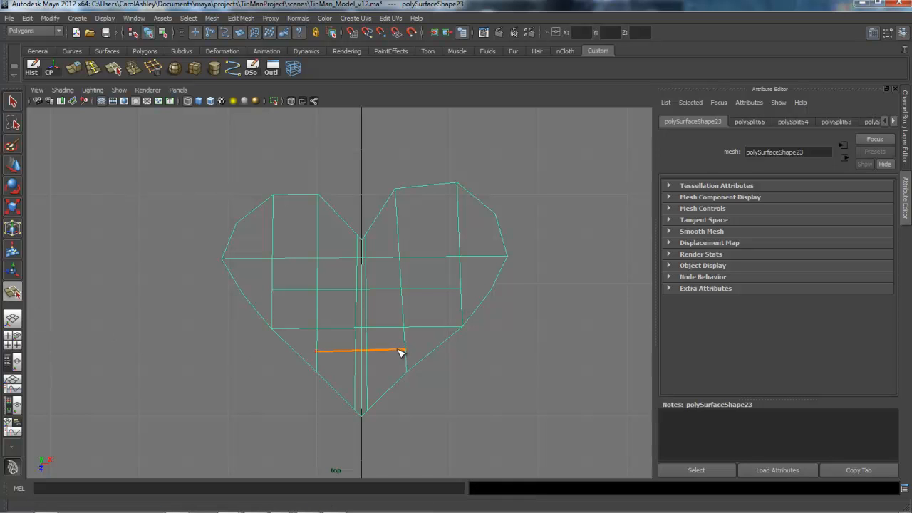
{"action": "key", "text": "w"}
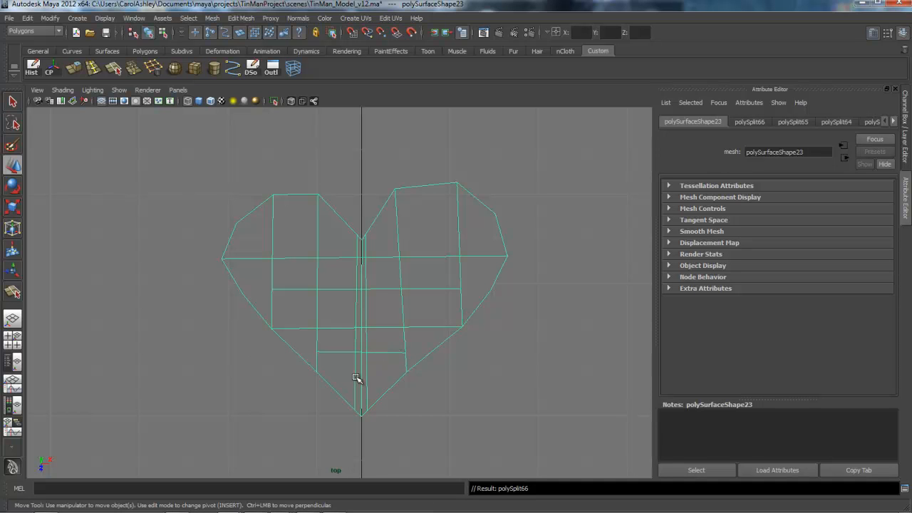
{"action": "right_click_drag", "start_coordinate": [381, 349], "coordinate": [377, 342]}
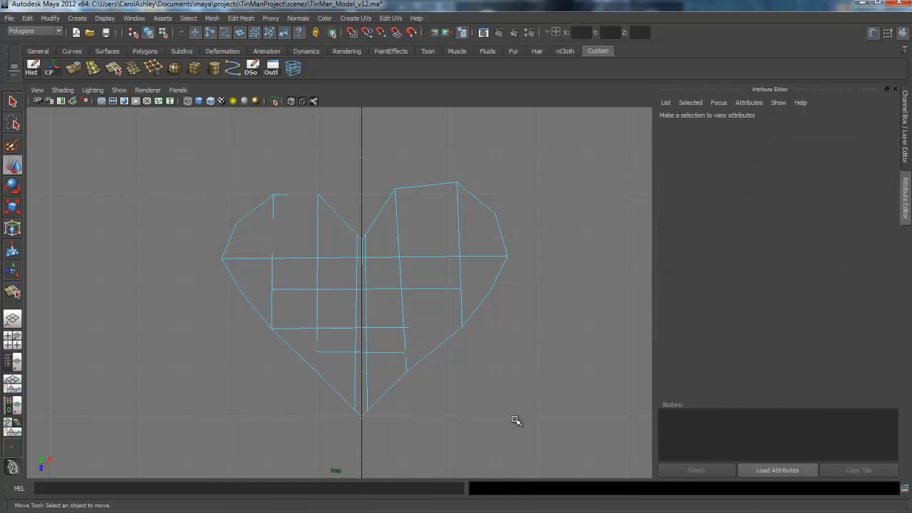
Step: Extrude all of the heart's faces downward in the perspective view to give the shape thickness
{"action": "key", "text": "F8"}
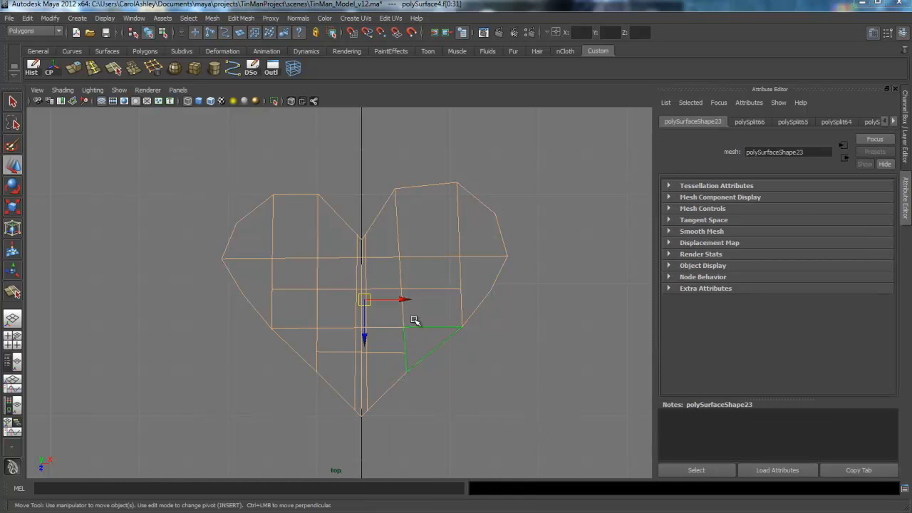
{"action": "key", "text": "space"}
{"action": "key", "text": "space"}
{"action": "right_click_drag", "start_coordinate": [383, 377], "coordinate": [478, 377], "text": "alt"}
{"action": "middle_click_drag", "start_coordinate": [478, 377], "coordinate": [467, 235], "text": "alt"}
{"action": "right_click_drag", "start_coordinate": [278, 343], "coordinate": [476, 355], "text": "alt"}
{"action": "left_click_drag", "start_coordinate": [424, 320], "coordinate": [242, 347], "text": "alt"}
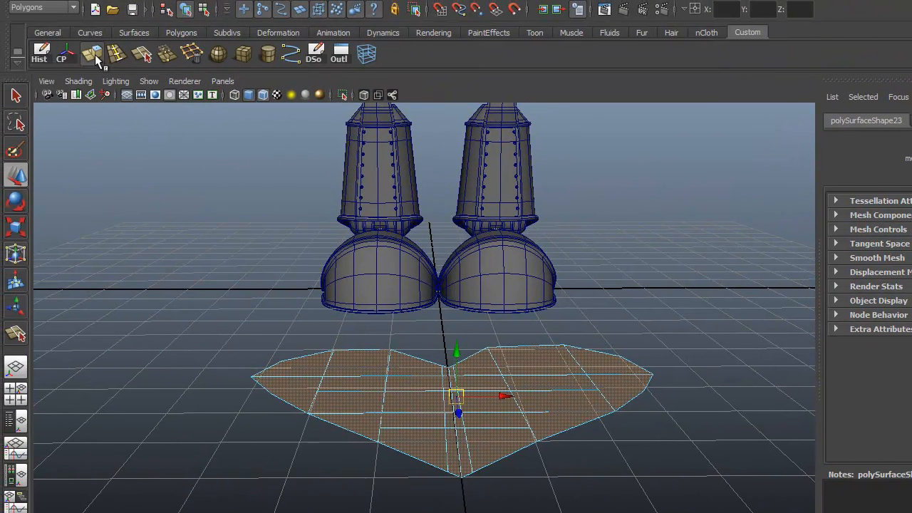
{"action": "left_click", "coordinate": [95, 54]}
{"action": "left_click_drag", "start_coordinate": [606, 317], "coordinate": [607, 364]}
{"action": "left_click_drag", "start_coordinate": [458, 458], "coordinate": [423, 453], "text": "alt"}
Step: Preview the thickened heart smoothed in object mode and inspect its shape
{"action": "right_click_drag", "start_coordinate": [423, 360], "coordinate": [472, 353]}
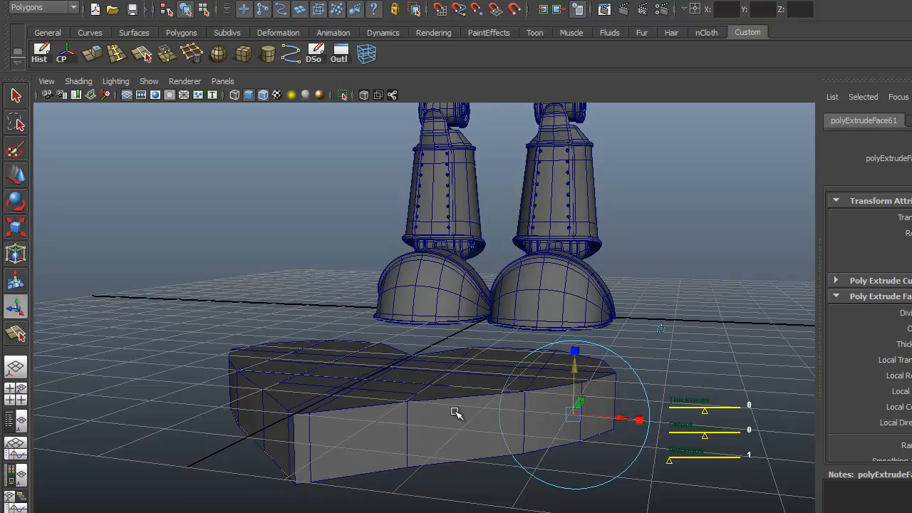
{"action": "left_click", "coordinate": [442, 439]}
{"action": "left_click_drag", "start_coordinate": [456, 452], "coordinate": [615, 391], "text": "alt"}
{"action": "key", "text": "3"}
{"action": "left_click_drag", "start_coordinate": [613, 425], "coordinate": [442, 448], "text": "alt"}
Step: Return the heart to unsmoothed display and select the upper and lower border edges along one side, from the tip
{"action": "right_click_drag", "start_coordinate": [450, 404], "coordinate": [400, 350]}
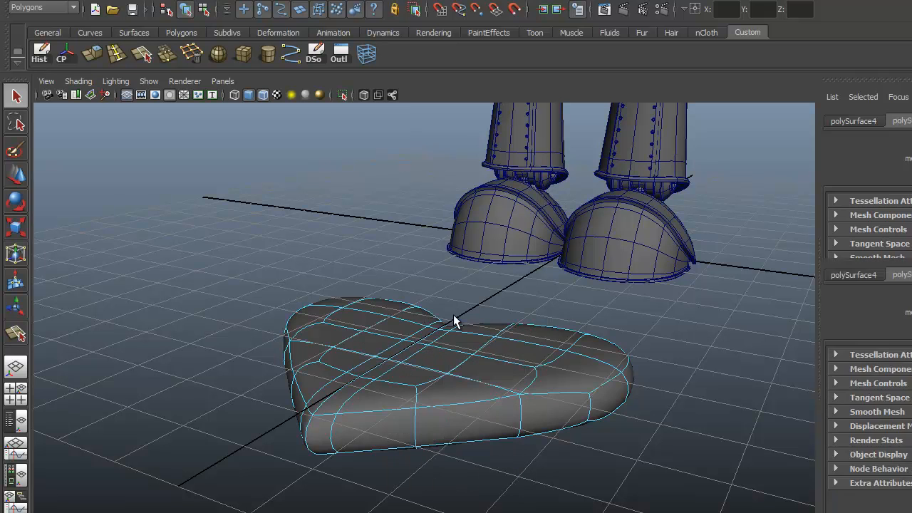
{"action": "key", "text": "1"}
{"action": "left_click", "coordinate": [456, 396]}
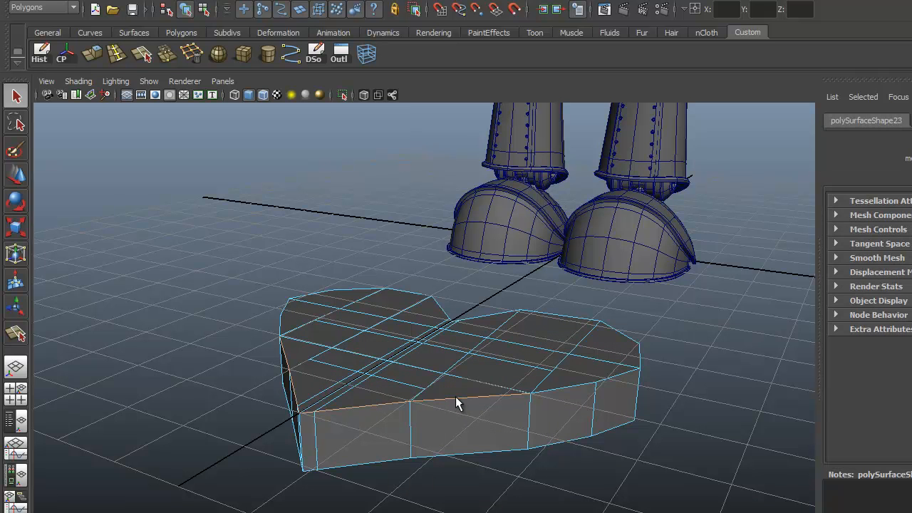
{"action": "left_click", "coordinate": [461, 452], "text": "shift"}
{"action": "left_click", "coordinate": [567, 389], "text": "shift"}
{"action": "left_click", "coordinate": [605, 379], "text": "shift"}
{"action": "left_click", "coordinate": [611, 429], "text": "shift"}
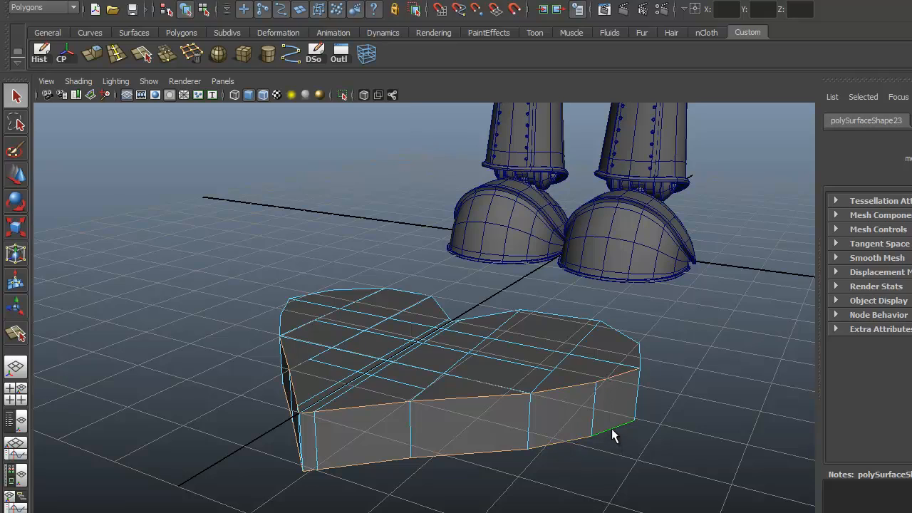
Step: Extend the edge selection along the upper border around both lobes and the notch
{"action": "left_click_drag", "start_coordinate": [622, 476], "coordinate": [378, 461], "text": "alt"}
{"action": "left_click", "coordinate": [379, 434], "text": "shift"}
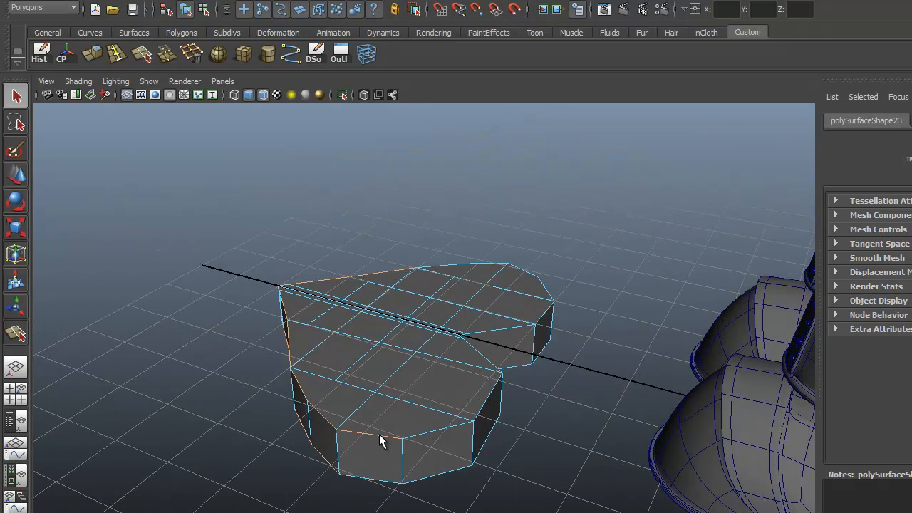
{"action": "left_click", "coordinate": [482, 406], "text": "shift"}
{"action": "left_click", "coordinate": [490, 359], "text": "shift"}
{"action": "left_click", "coordinate": [488, 331], "text": "shift"}
{"action": "left_click", "coordinate": [543, 317], "text": "shift"}
{"action": "left_click", "coordinate": [541, 288], "text": "shift"}
{"action": "left_click", "coordinate": [446, 265], "text": "shift"}
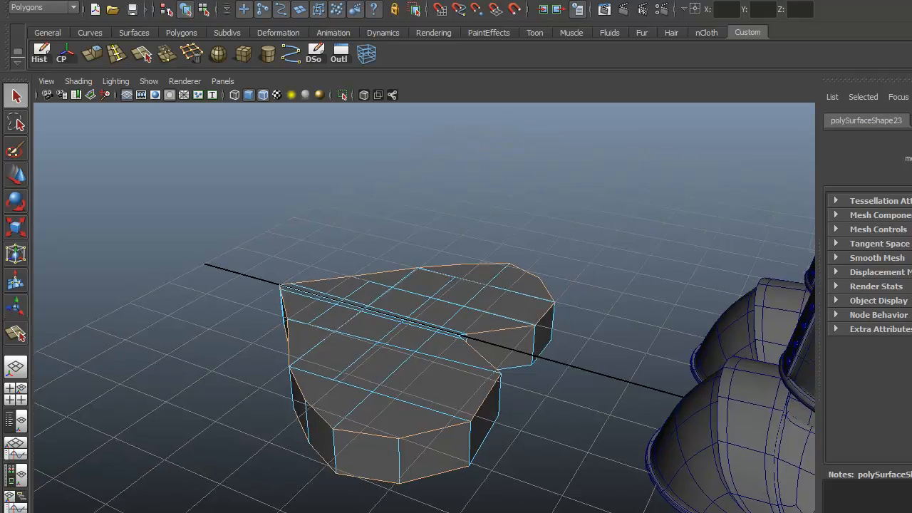
{"action": "left_click_drag", "start_coordinate": [389, 503], "coordinate": [404, 476], "text": "alt"}
{"action": "left_click", "coordinate": [391, 443], "text": "shift"}
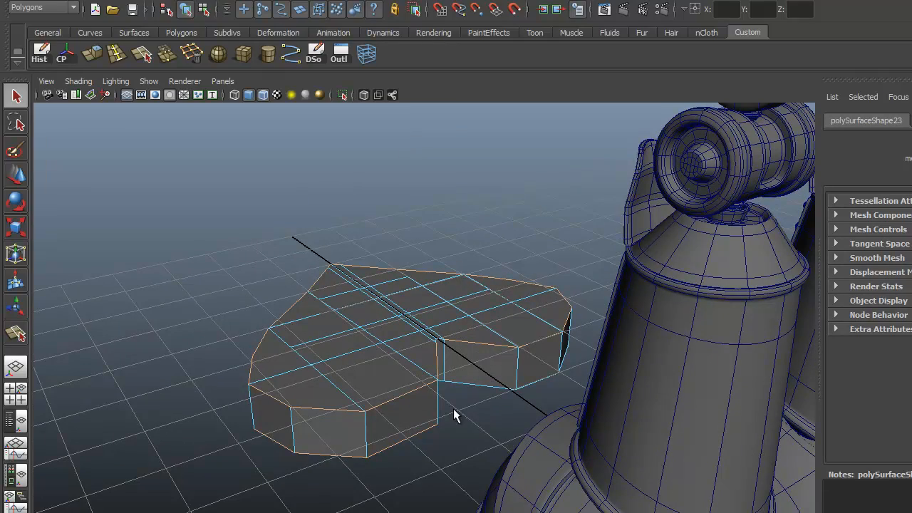
Step: Complete the selection with the short edges at the notch and the remaining lower border edges
{"action": "left_click_drag", "start_coordinate": [481, 389], "coordinate": [369, 459], "text": "alt"}
{"action": "right_click_drag", "start_coordinate": [302, 483], "coordinate": [384, 474], "text": "alt"}
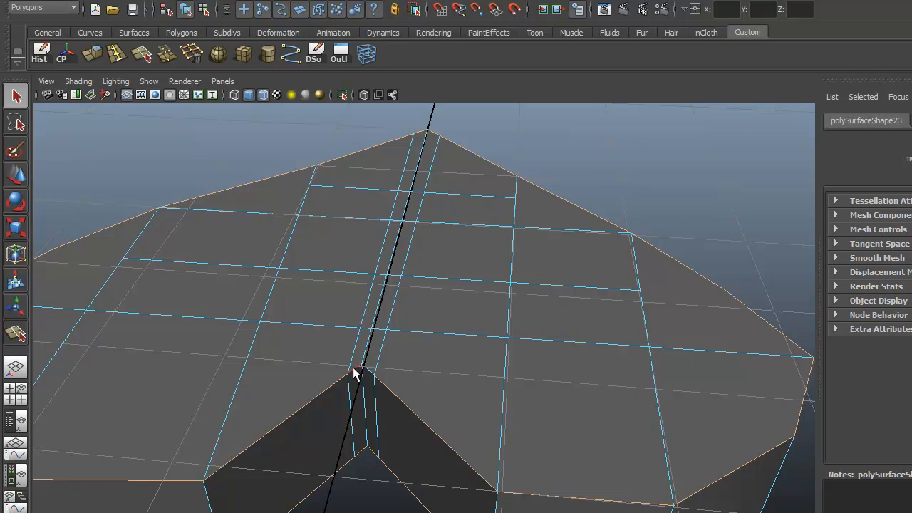
{"action": "middle_click_drag", "start_coordinate": [638, 512], "coordinate": [574, 423], "text": "alt"}
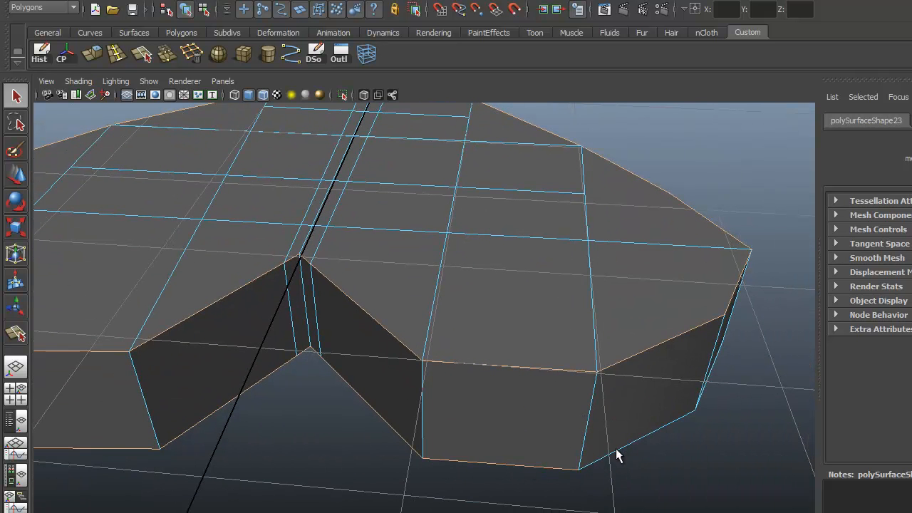
{"action": "left_click_drag", "start_coordinate": [617, 449], "coordinate": [567, 467], "text": "alt"}
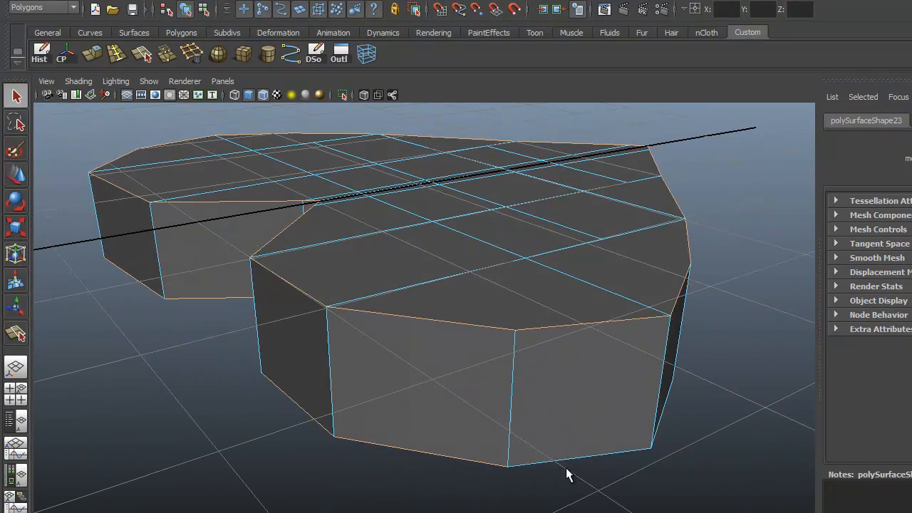
{"action": "left_click_drag", "start_coordinate": [456, 482], "coordinate": [312, 417], "text": "alt"}
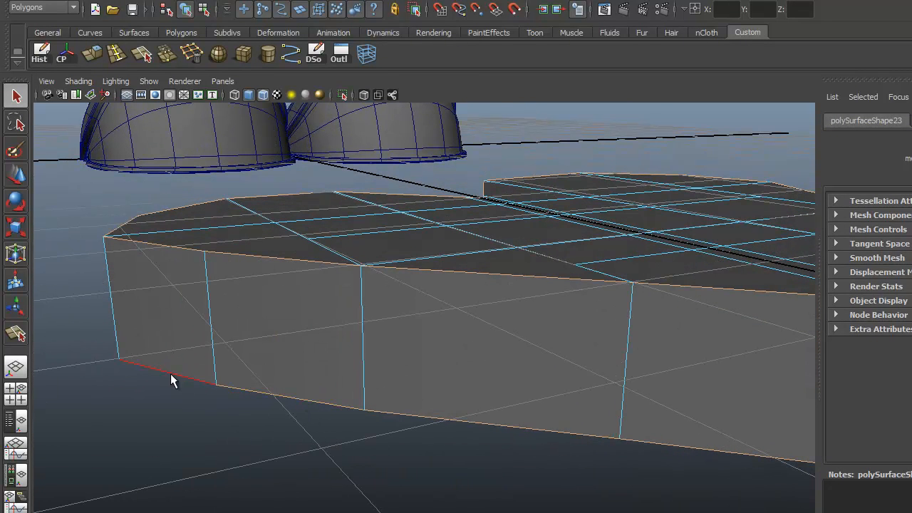
{"action": "right_click_drag", "start_coordinate": [354, 438], "coordinate": [262, 434], "text": "alt"}
{"action": "left_click_drag", "start_coordinate": [430, 435], "coordinate": [396, 443], "text": "alt"}
Step: Scale the selected border edges vertically toward each other to thin the heart's rim, and return to object mode
{"action": "key", "text": "r"}
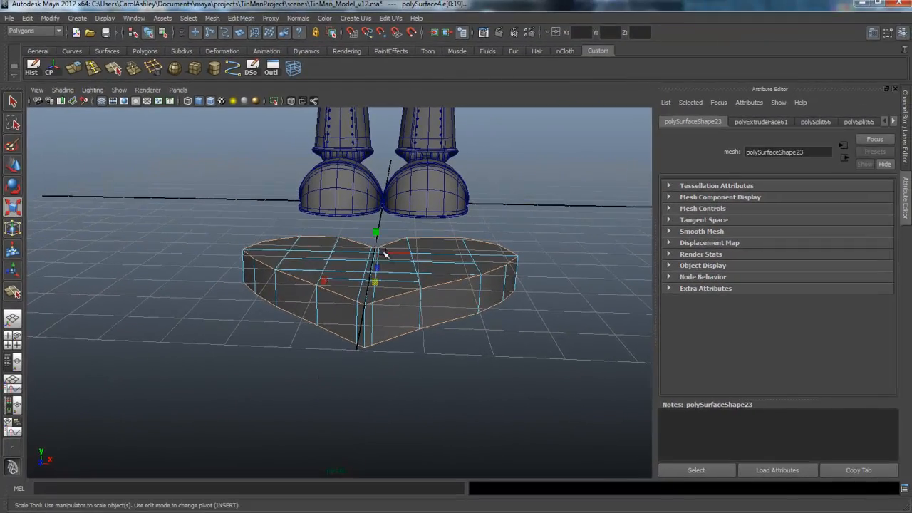
{"action": "left_click_drag", "start_coordinate": [378, 235], "coordinate": [377, 239]}
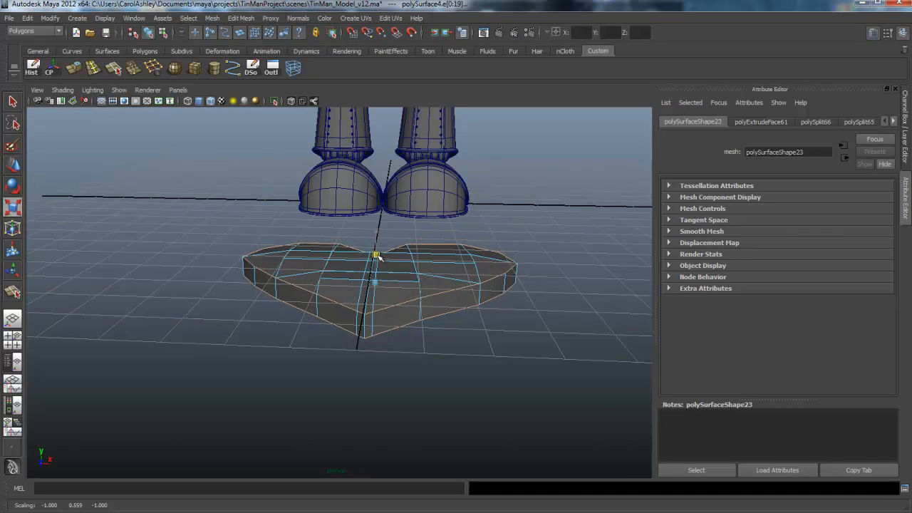
{"action": "left_click_drag", "start_coordinate": [376, 260], "coordinate": [360, 312], "text": "alt"}
{"action": "left_click_drag", "start_coordinate": [389, 224], "coordinate": [431, 303]}
{"action": "right_click_drag", "start_coordinate": [421, 281], "coordinate": [462, 265]}
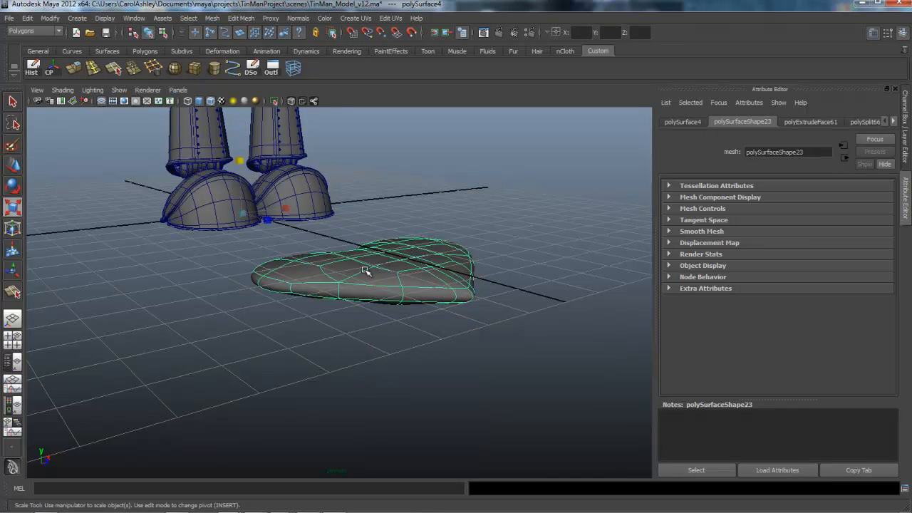
Step: Centre the heart's pivot and scale the heart vertically to make it thicker
{"action": "key", "text": "r"}
{"action": "left_click_drag", "start_coordinate": [206, 289], "coordinate": [256, 182], "text": "alt"}
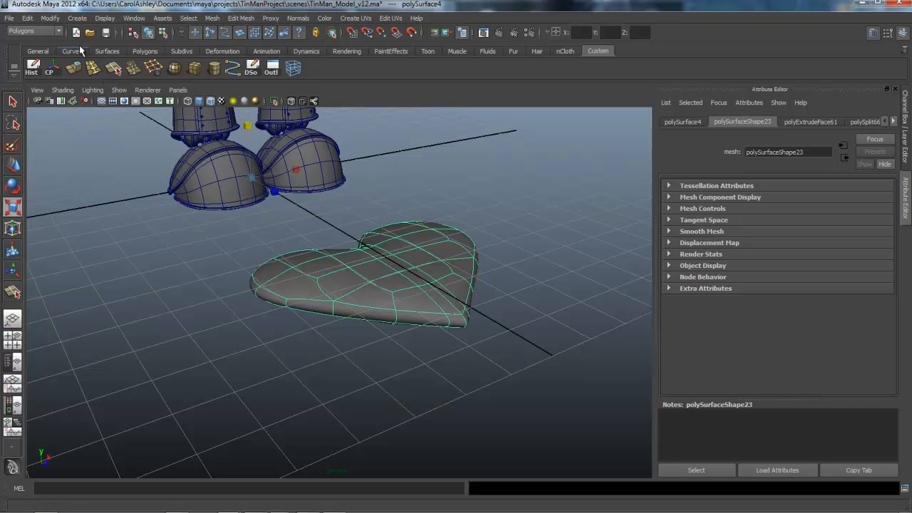
{"action": "left_click", "coordinate": [49, 68]}
{"action": "left_click_drag", "start_coordinate": [396, 229], "coordinate": [398, 191]}
{"action": "left_click_drag", "start_coordinate": [371, 313], "coordinate": [405, 256], "text": "alt"}
{"action": "left_click_drag", "start_coordinate": [382, 214], "coordinate": [303, 319]}
Step: Scale the whole heart down uniformly to a fraction of its size
{"action": "scroll", "coordinate": [409, 314], "scroll_direction": "down", "scroll_amount": 10}
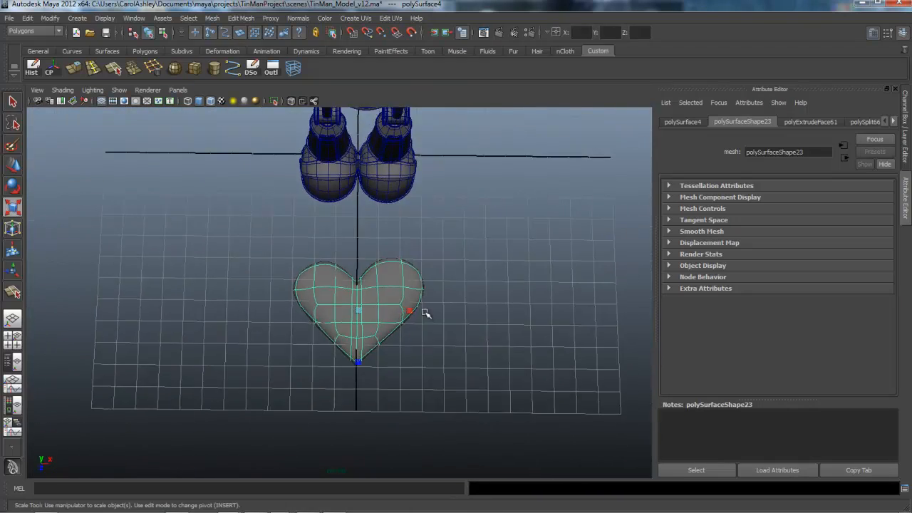
{"action": "middle_click_drag", "start_coordinate": [359, 322], "coordinate": [358, 349], "text": "alt"}
{"action": "scroll", "coordinate": [375, 384], "scroll_direction": "up", "scroll_amount": 3}
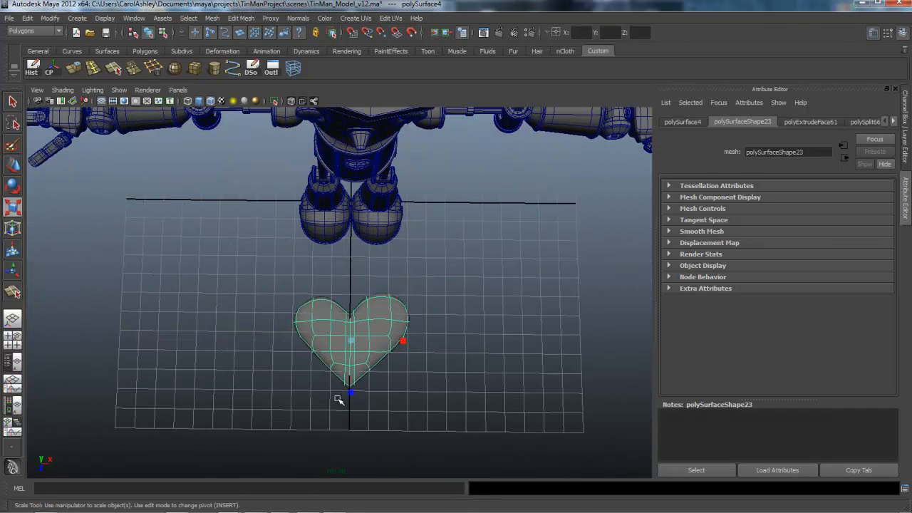
{"action": "left_click_drag", "start_coordinate": [358, 342], "coordinate": [337, 367]}
{"action": "right_click_drag", "start_coordinate": [438, 377], "coordinate": [333, 367], "text": "alt"}
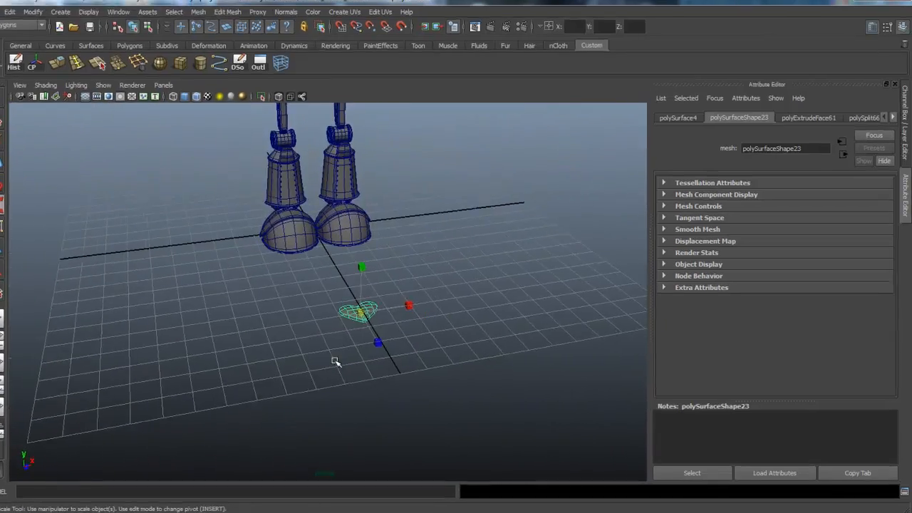
Step: Move the heart up to chest height and back into the round opening of the Tin Man's torso
{"action": "middle_click_drag", "start_coordinate": [346, 359], "coordinate": [340, 421], "text": "alt"}
{"action": "key", "text": "w"}
{"action": "left_click_drag", "start_coordinate": [222, 354], "coordinate": [229, 65]}
{"action": "middle_click_drag", "start_coordinate": [199, 220], "coordinate": [172, 460], "text": "alt"}
{"action": "left_click_drag", "start_coordinate": [196, 349], "coordinate": [198, 315]}
{"action": "left_click_drag", "start_coordinate": [112, 395], "coordinate": [212, 383], "text": "alt"}
{"action": "left_click_drag", "start_coordinate": [462, 262], "coordinate": [262, 236]}
{"action": "left_click_drag", "start_coordinate": [209, 193], "coordinate": [205, 179]}
{"action": "right_click_drag", "start_coordinate": [175, 241], "coordinate": [313, 249], "text": "alt"}
{"action": "left_click_drag", "start_coordinate": [263, 269], "coordinate": [129, 285], "text": "alt"}
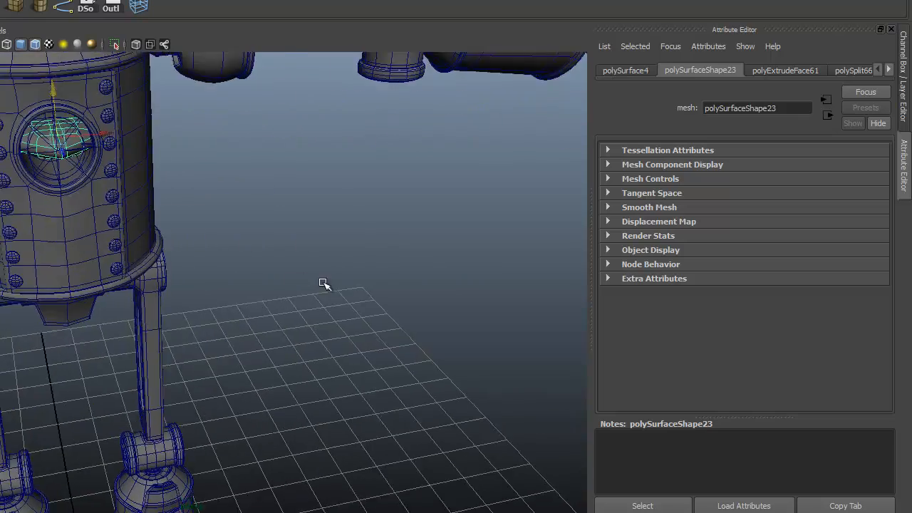
Step: Rotate the heart upright so that its face points forward out of the chest opening
{"action": "right_click_drag", "start_coordinate": [300, 279], "coordinate": [378, 288], "text": "alt"}
{"action": "middle_click_drag", "start_coordinate": [285, 285], "coordinate": [383, 368], "text": "alt"}
{"action": "key", "text": "e"}
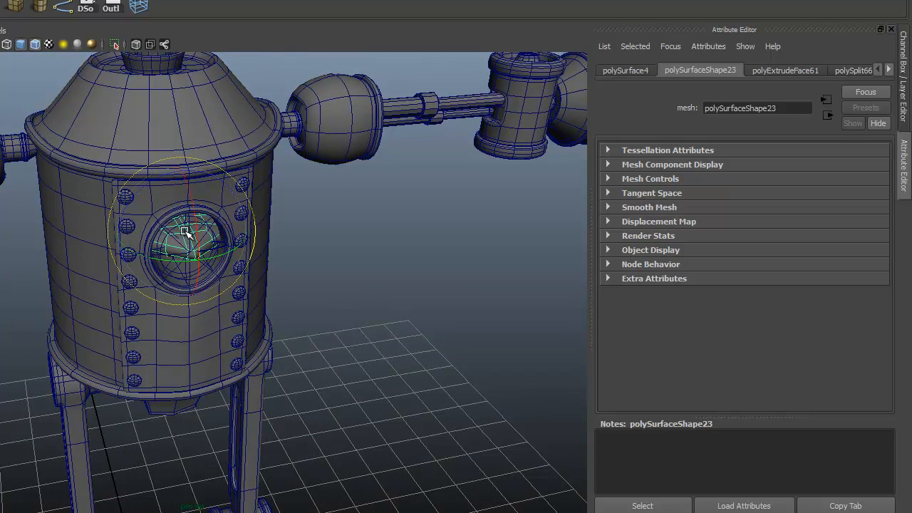
{"action": "left_click_drag", "start_coordinate": [189, 189], "coordinate": [123, 297]}
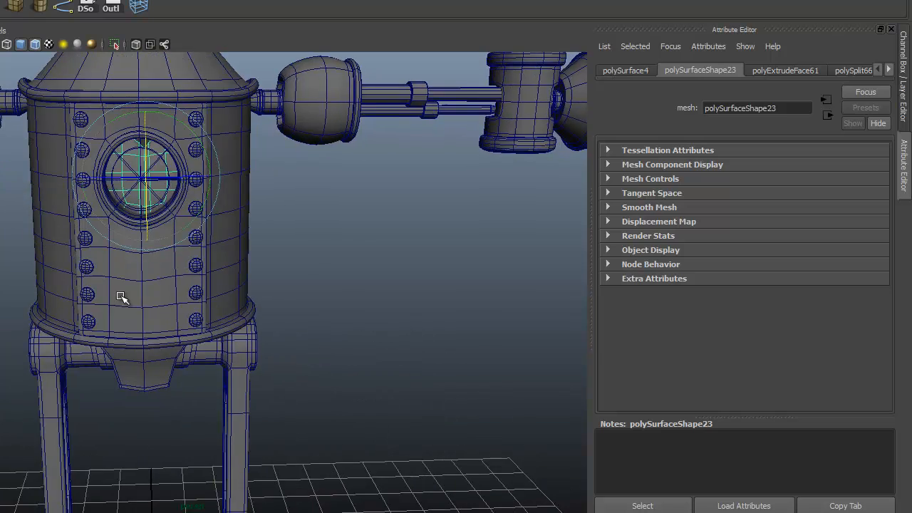
Step: Scale the heart down to fit inside the chest opening and check its placement from an angle
{"action": "right_click_drag", "start_coordinate": [123, 298], "coordinate": [360, 291], "text": "alt"}
{"action": "middle_click_drag", "start_coordinate": [93, 249], "coordinate": [198, 410], "text": "alt"}
{"action": "key", "text": "r"}
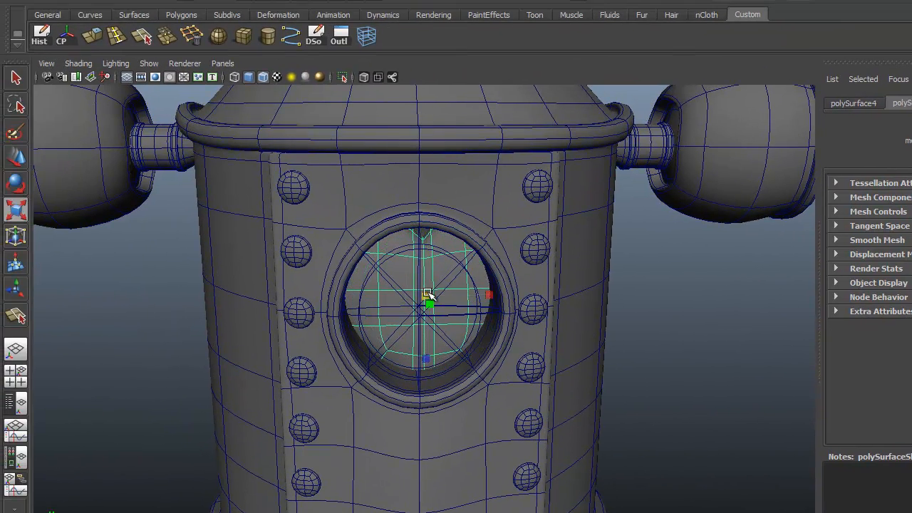
{"action": "left_click_drag", "start_coordinate": [432, 342], "coordinate": [417, 390], "text": "alt"}
{"action": "middle_click_drag", "start_coordinate": [416, 390], "coordinate": [437, 407], "text": "alt"}
{"action": "right_click_drag", "start_coordinate": [437, 410], "coordinate": [570, 435], "text": "alt"}
{"action": "middle_click_drag", "start_coordinate": [570, 435], "coordinate": [468, 434], "text": "alt"}
{"action": "left_click_drag", "start_coordinate": [415, 385], "coordinate": [306, 314], "text": "alt"}
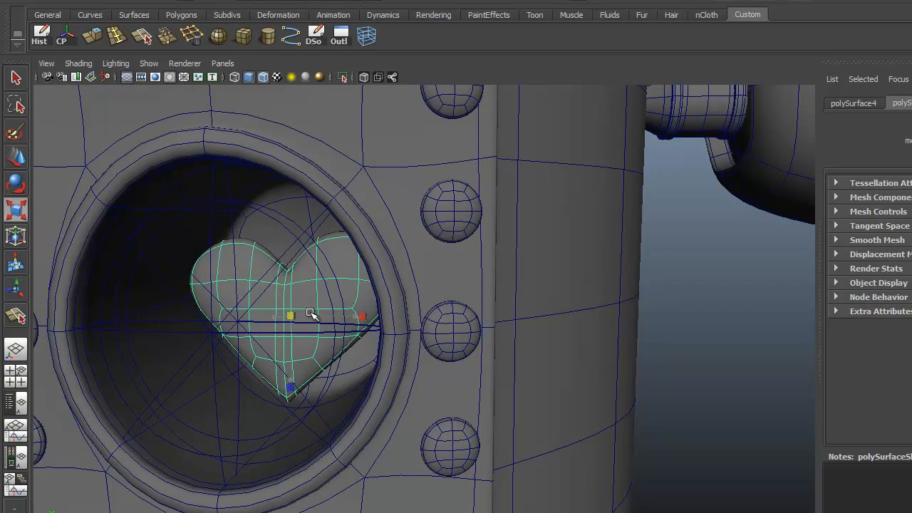
{"action": "left_click_drag", "start_coordinate": [299, 346], "coordinate": [429, 383], "text": "alt"}
Step: Slide the heart sideways to centre it in the chest opening and tilt it slightly clockwise
{"action": "key", "text": "w"}
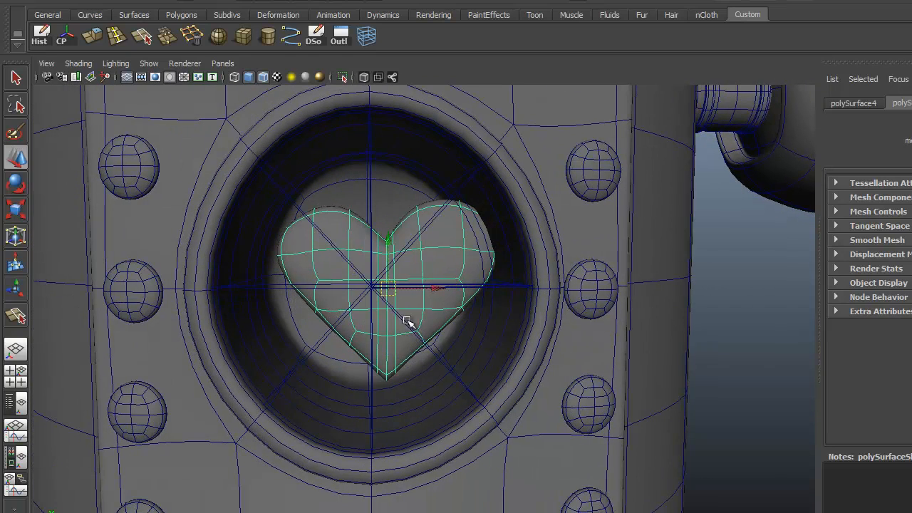
{"action": "left_click_drag", "start_coordinate": [430, 290], "coordinate": [402, 288]}
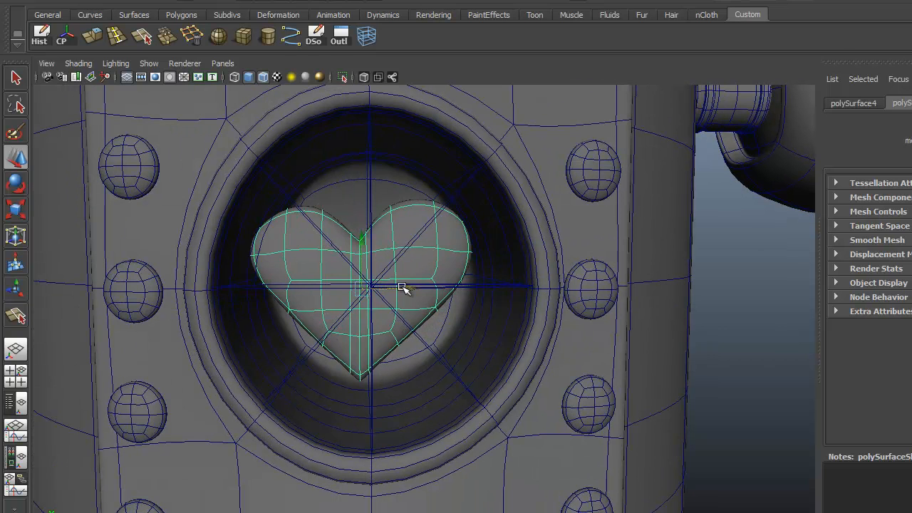
{"action": "key", "text": "r"}
{"action": "key", "text": "e"}
{"action": "left_click_drag", "start_coordinate": [423, 250], "coordinate": [416, 290]}
{"action": "key", "text": "w"}
{"action": "right_click_drag", "start_coordinate": [519, 345], "coordinate": [396, 338], "text": "alt"}
{"action": "left_click_drag", "start_coordinate": [392, 339], "coordinate": [375, 345], "text": "alt"}
{"action": "right_click_drag", "start_coordinate": [428, 351], "coordinate": [350, 352], "text": "alt"}
{"action": "left_click_drag", "start_coordinate": [349, 353], "coordinate": [340, 356], "text": "alt"}
{"action": "right_click_drag", "start_coordinate": [339, 356], "coordinate": [484, 358], "text": "alt"}
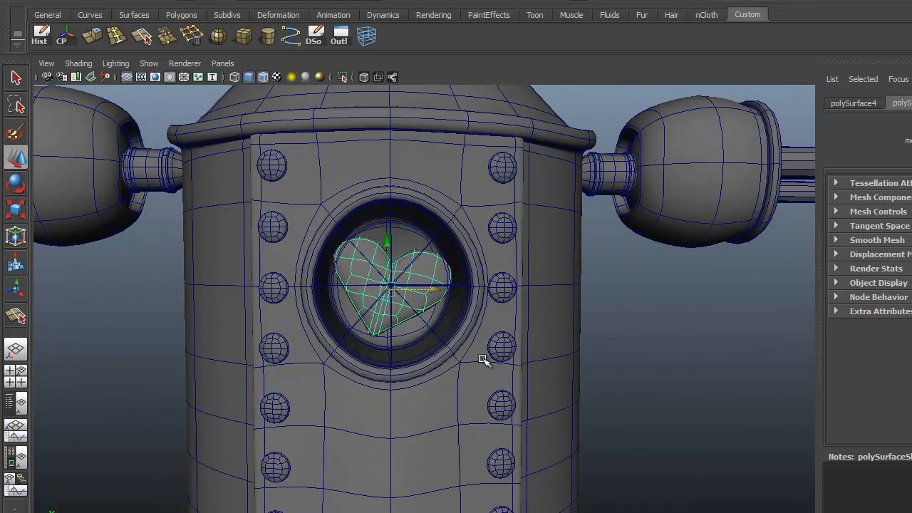
Step: Assign a new Blinn material to the heart
{"action": "right_click", "coordinate": [416, 302]}
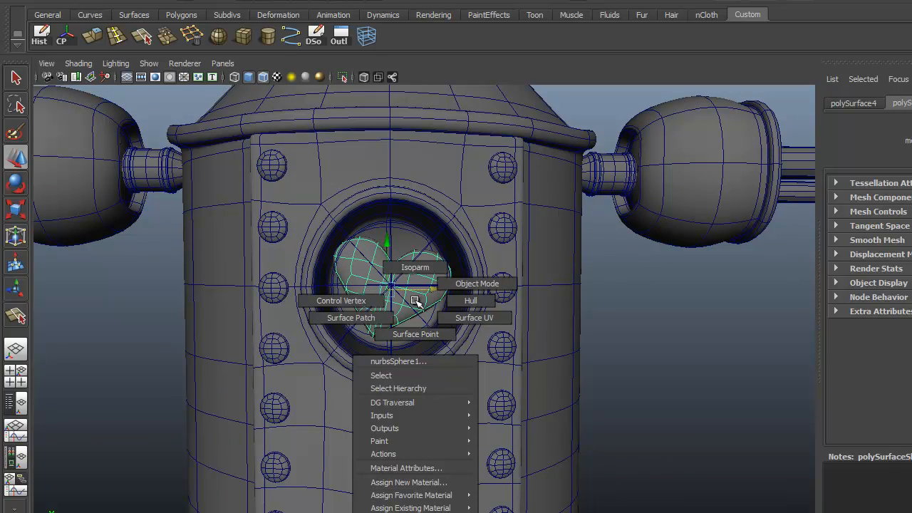
{"action": "right_click_drag", "start_coordinate": [416, 302], "coordinate": [410, 484]}
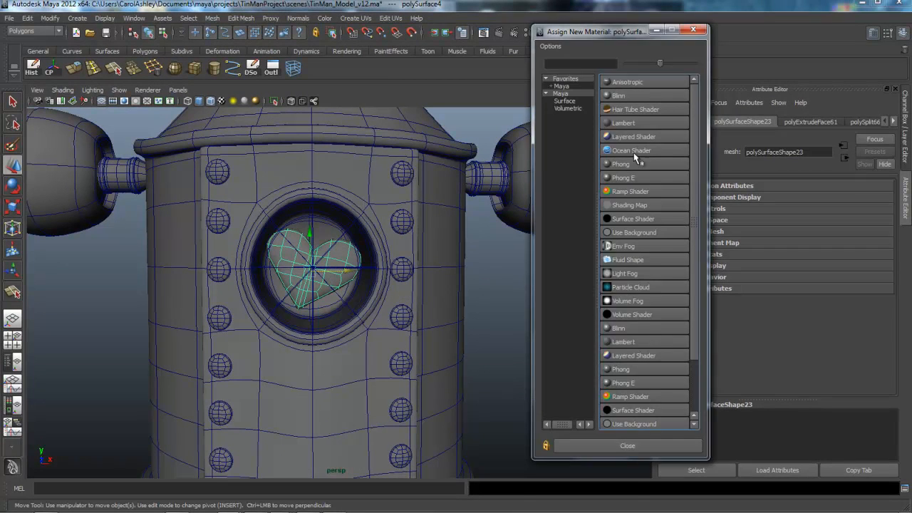
{"action": "left_click", "coordinate": [618, 95]}
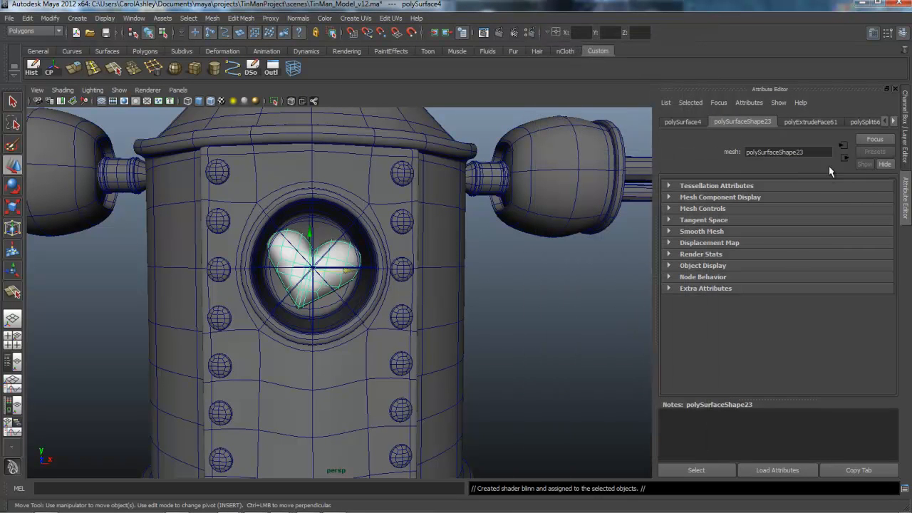
Step: Set the heart material's colour to dark red and deselect the heart
{"action": "left_click", "coordinate": [766, 254]}
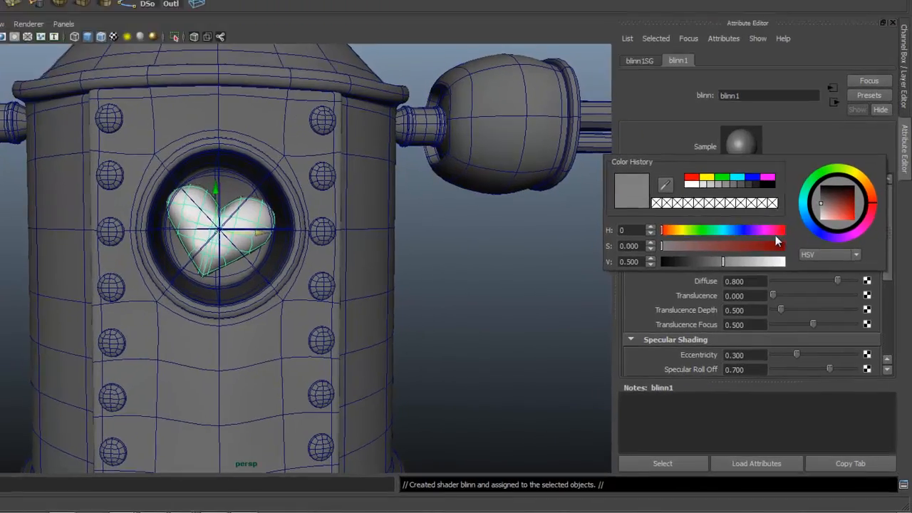
{"action": "left_click", "coordinate": [799, 281]}
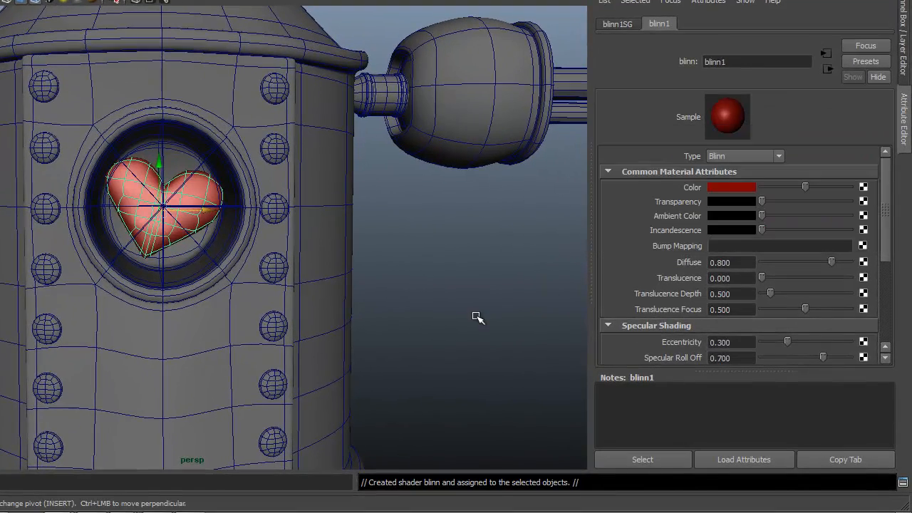
{"action": "left_click", "coordinate": [477, 316]}
Step: Examine the whole Tin Man with the heart in place
{"action": "right_click_drag", "start_coordinate": [484, 315], "coordinate": [175, 309], "text": "alt"}
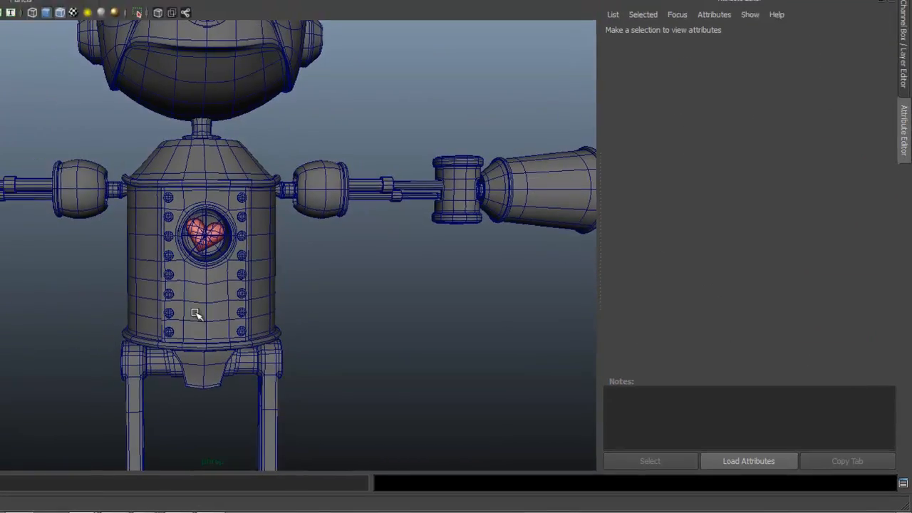
{"action": "right_click_drag", "start_coordinate": [409, 314], "coordinate": [250, 316], "text": "alt"}
{"action": "left_click_drag", "start_coordinate": [252, 315], "coordinate": [265, 318], "text": "alt"}
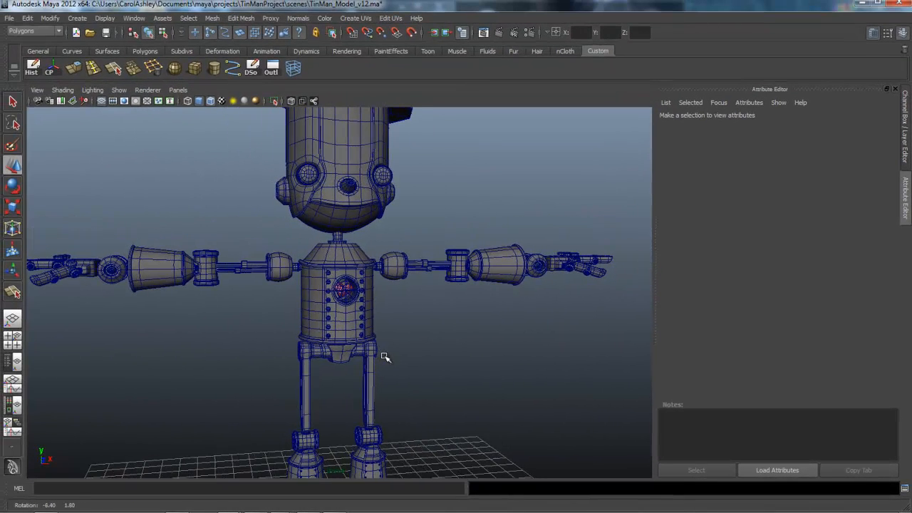
{"action": "middle_click_drag", "start_coordinate": [450, 370], "coordinate": [451, 383], "text": "alt"}
{"action": "right_click_drag", "start_coordinate": [536, 381], "coordinate": [416, 371], "text": "alt"}
{"action": "middle_click_drag", "start_coordinate": [416, 371], "coordinate": [421, 361], "text": "alt"}
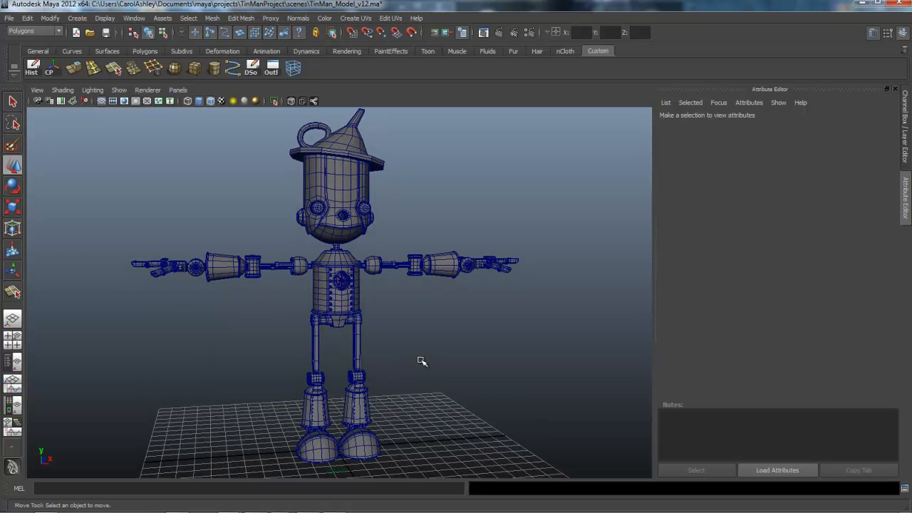